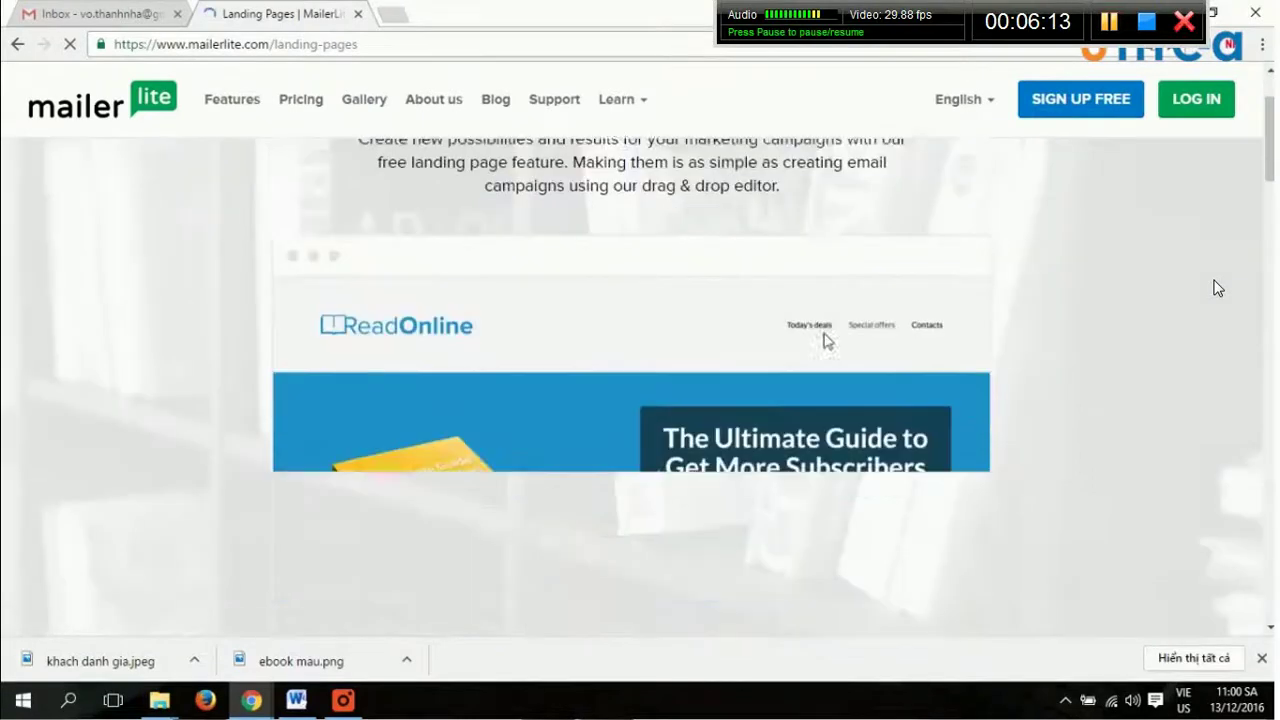
Scroll through the landing page templates on the Landing Pages overview.
scroll(1217, 288, "down", 7)
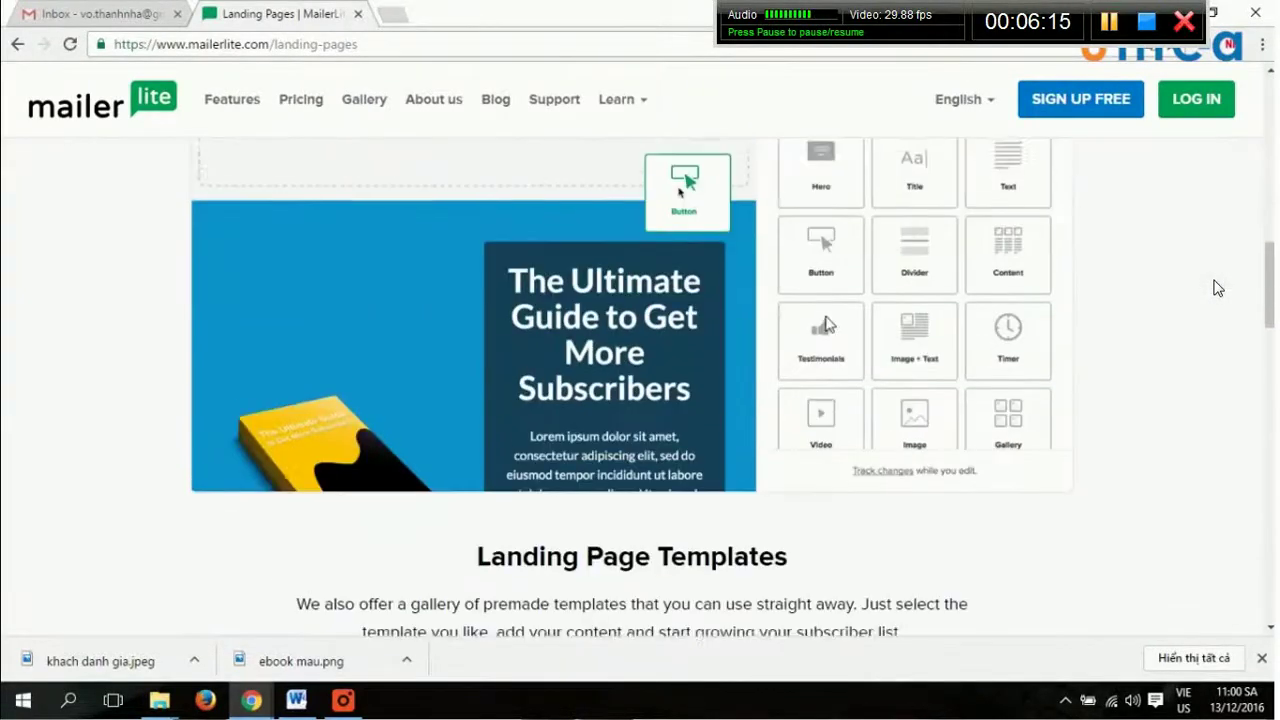
scroll(1217, 288, "up", 3)
scroll(1217, 288, "down", 2)
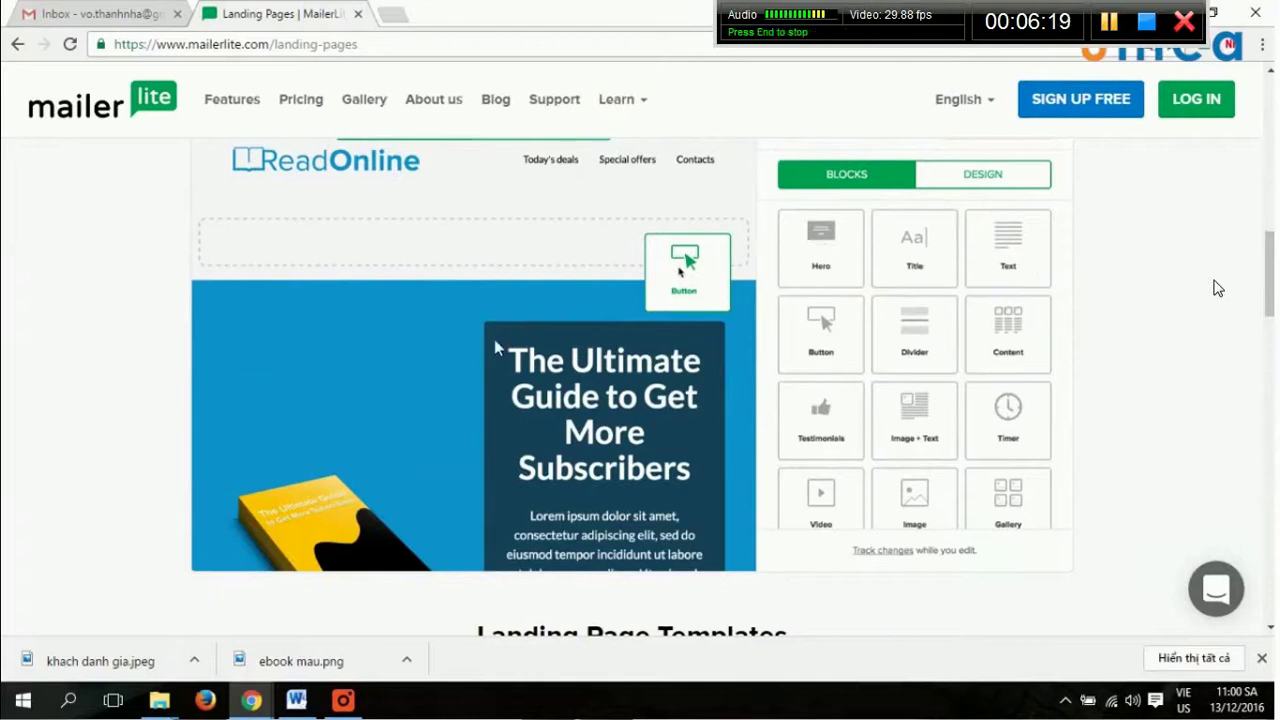
scroll(1217, 288, "down", 3)
scroll(1217, 288, "down", 4)
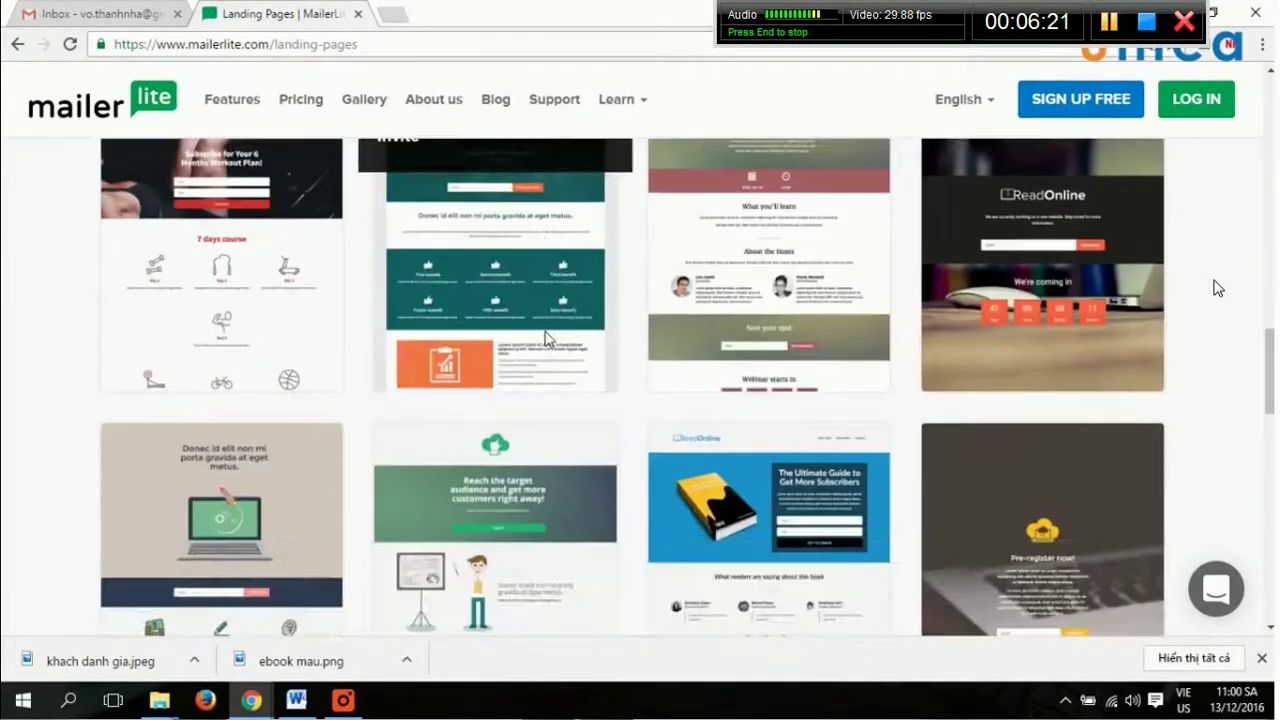
scroll(1217, 288, "up", 2)
scroll(1217, 288, "down", 5)
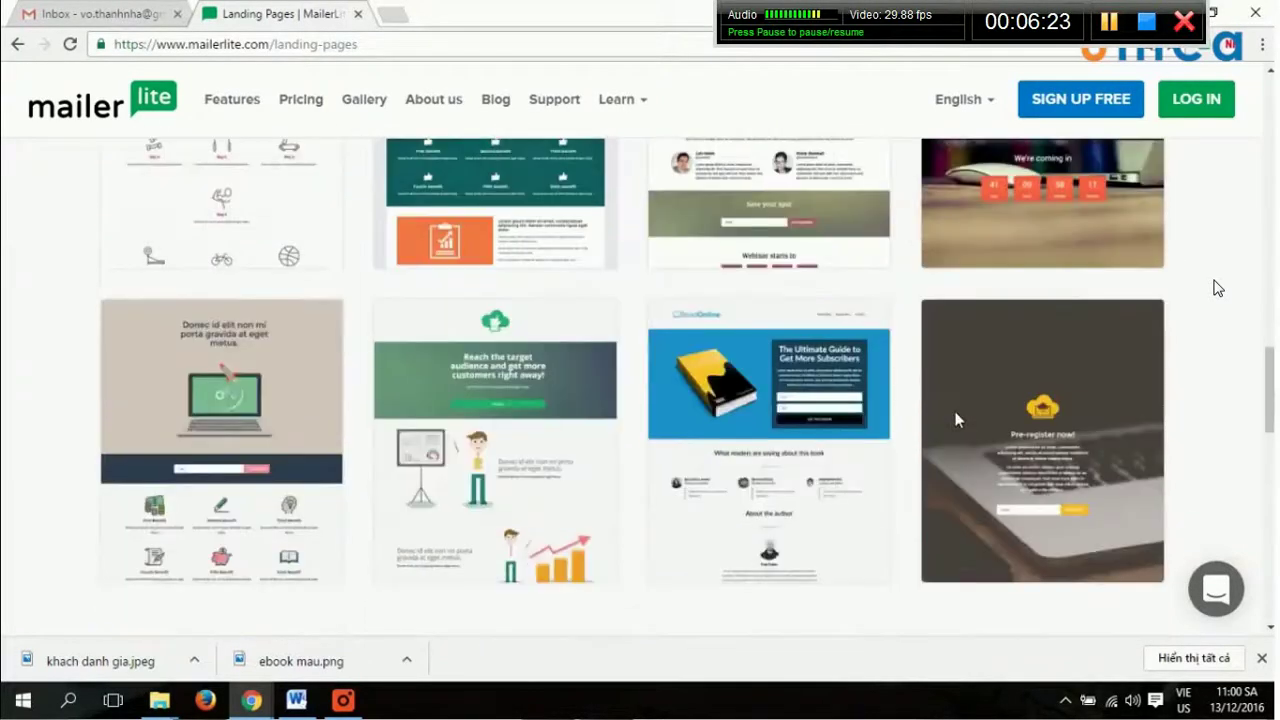
scroll(955, 418, "down", 2)
scroll(951, 420, "up", 4)
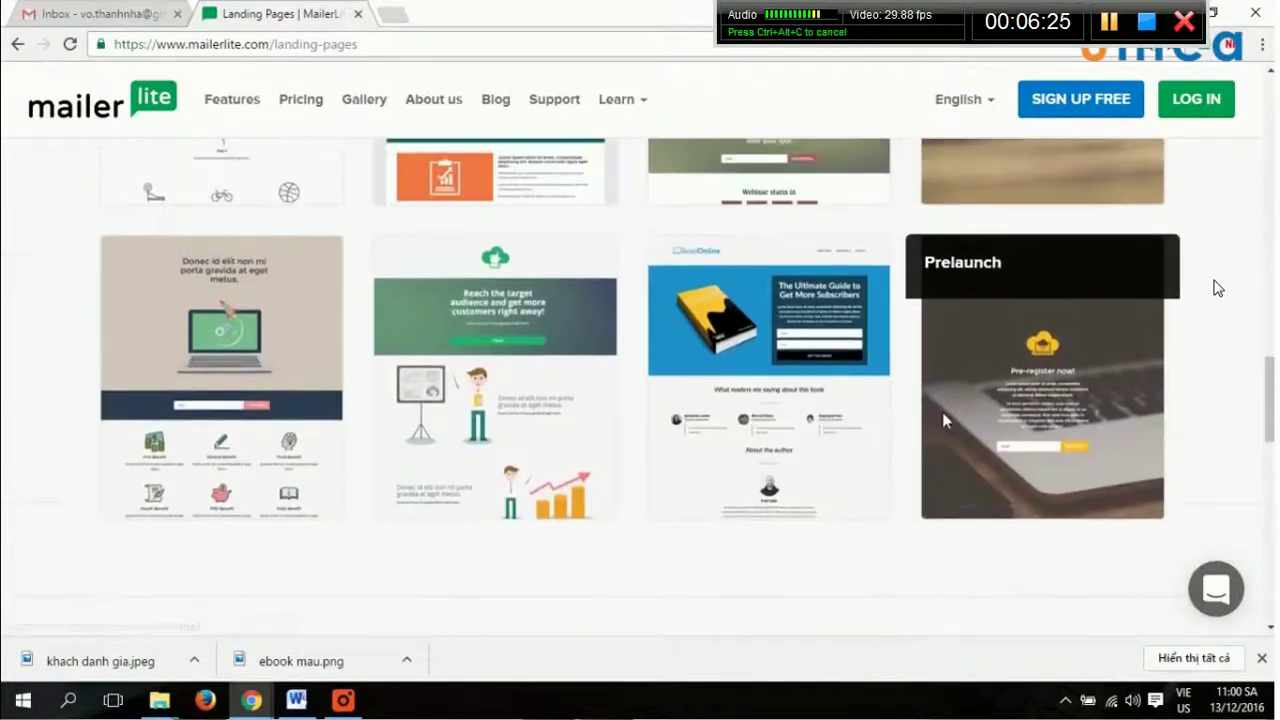
scroll(340, 376, "up", 10)
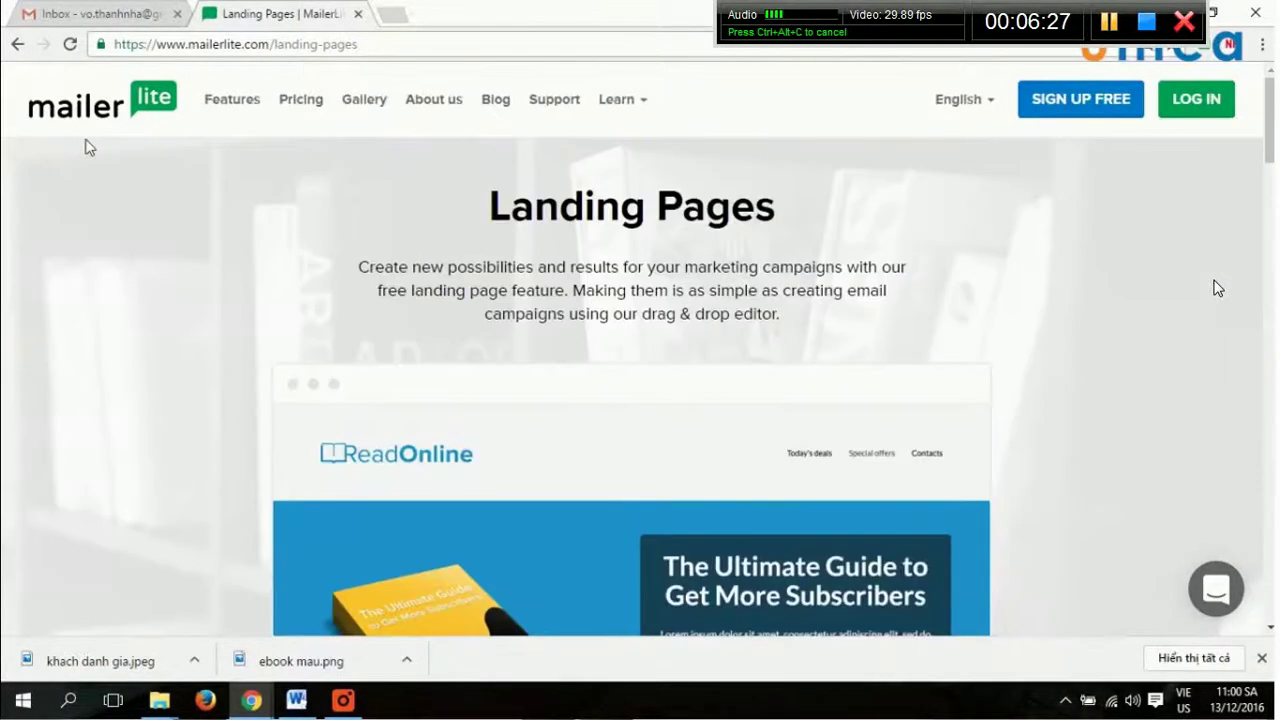
Open Pricing and review the Forever Free plan's 0 - 1,000 subscribers and unlimited emails.
left_click(323, 115)
scroll(790, 291, "down", 1)
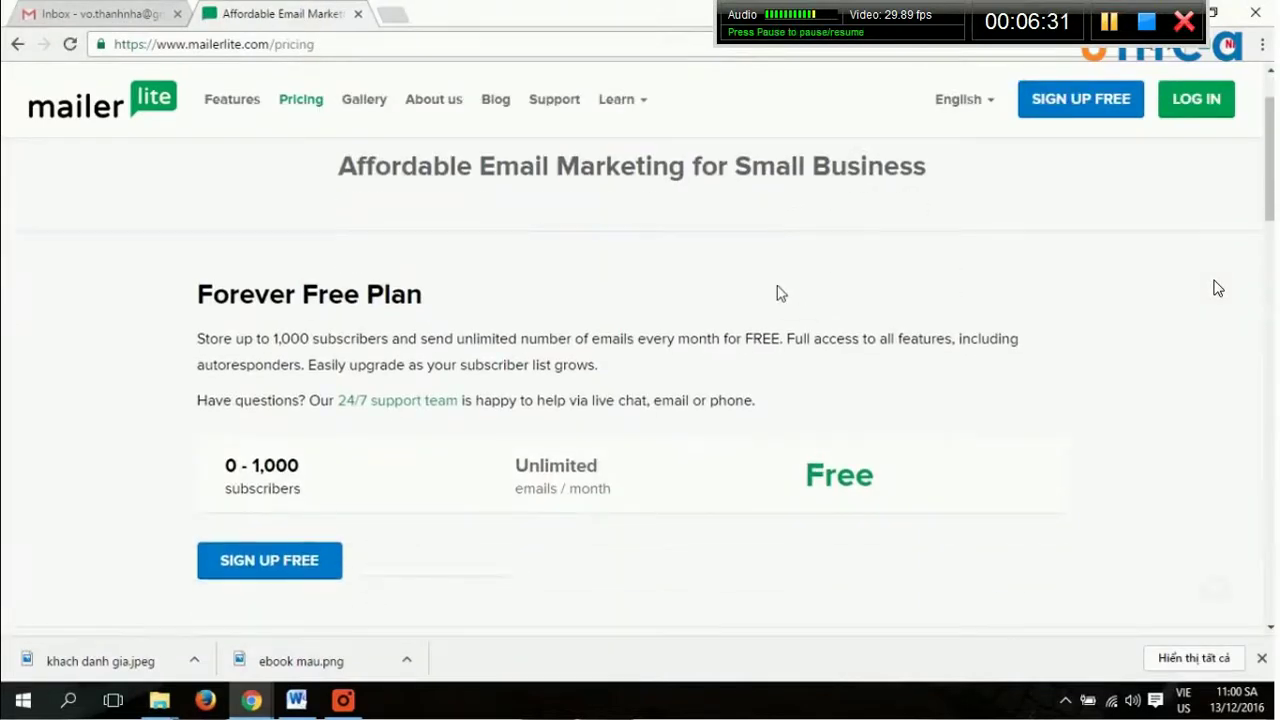
left_click_drag(313, 464, 249, 466)
left_click(309, 471)
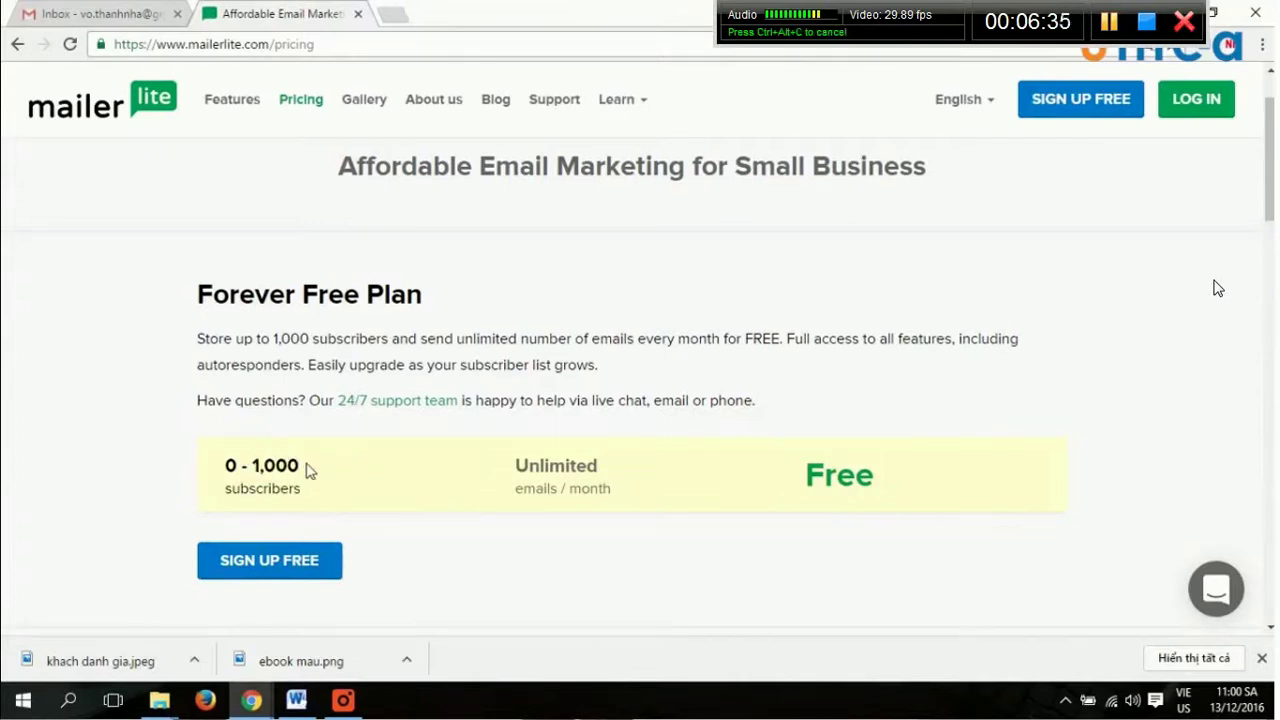
triple_click(310, 476)
left_click(317, 486)
left_click_drag(314, 491, 224, 466)
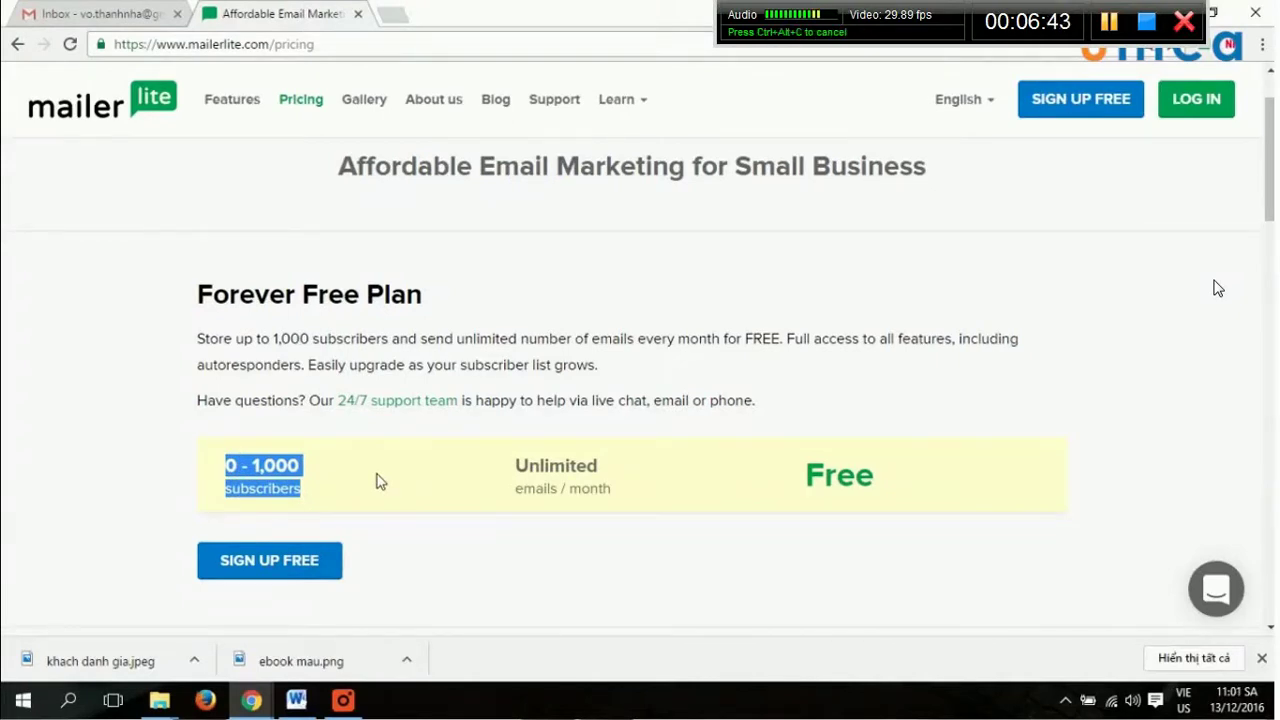
left_click_drag(417, 460, 226, 463)
left_click(320, 494)
triple_click(262, 486)
double_click(556, 465)
left_click_drag(672, 506, 493, 500)
Review the paid tiers from 1,001 - 2,500 up to 45,001 - 50,000 subscribers at $140/month.
scroll(980, 530, "down", 5)
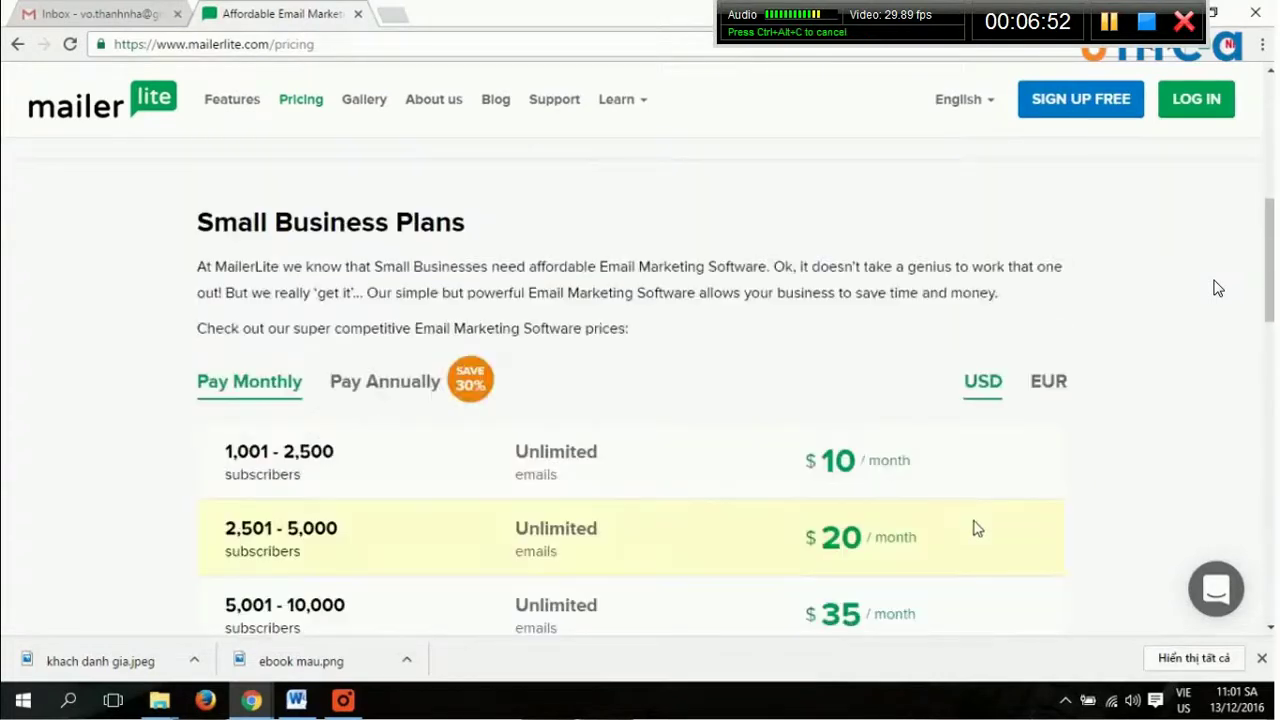
left_click_drag(250, 452, 493, 474)
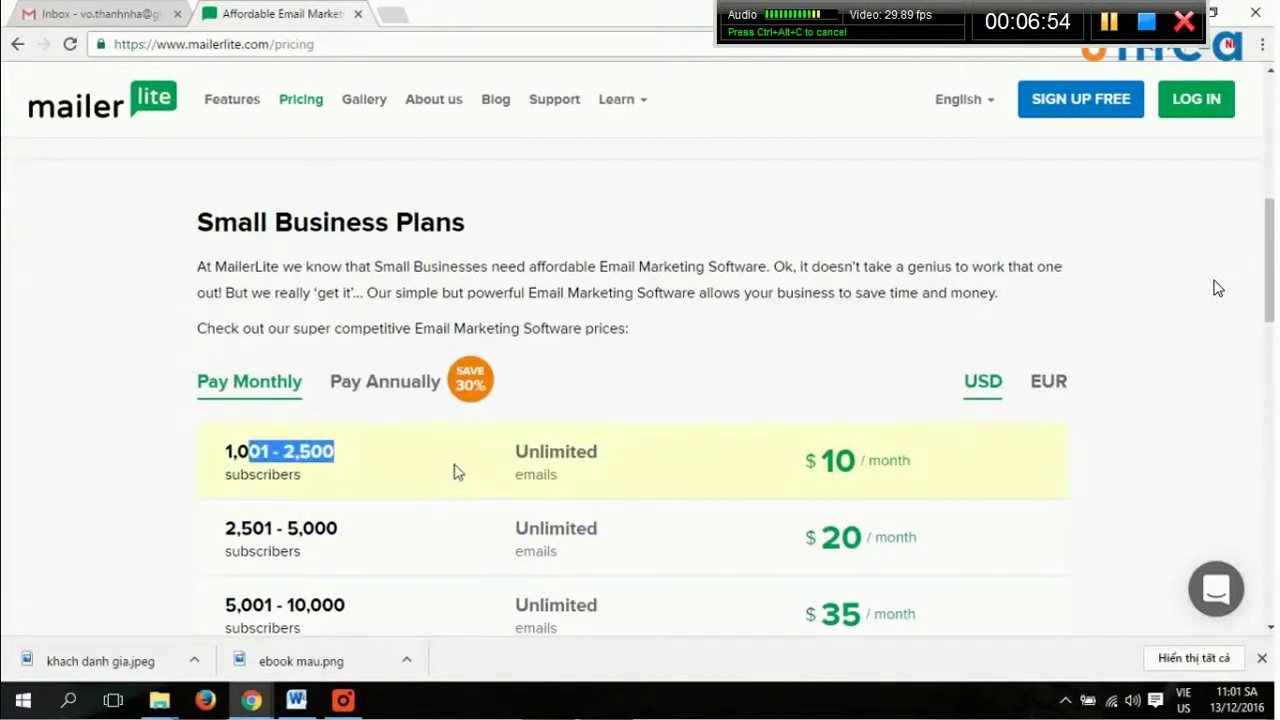
scroll(1100, 515, "down", 12)
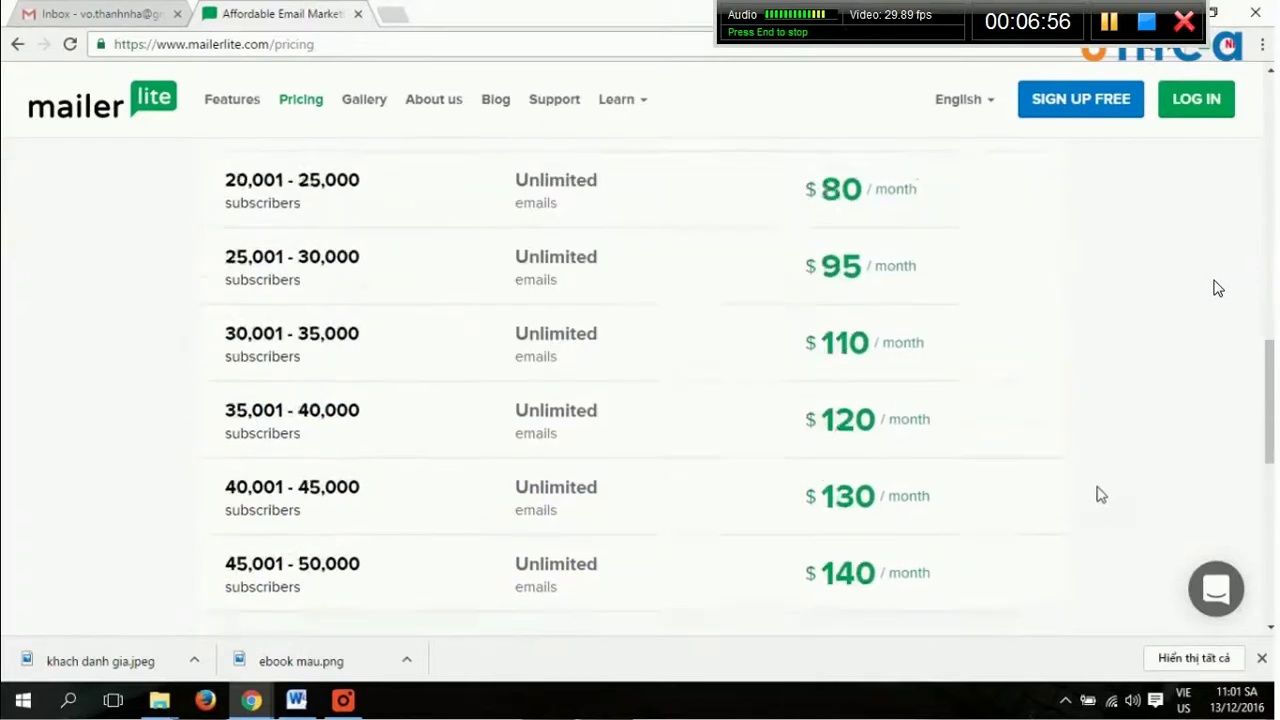
scroll(1098, 500, "up", 5)
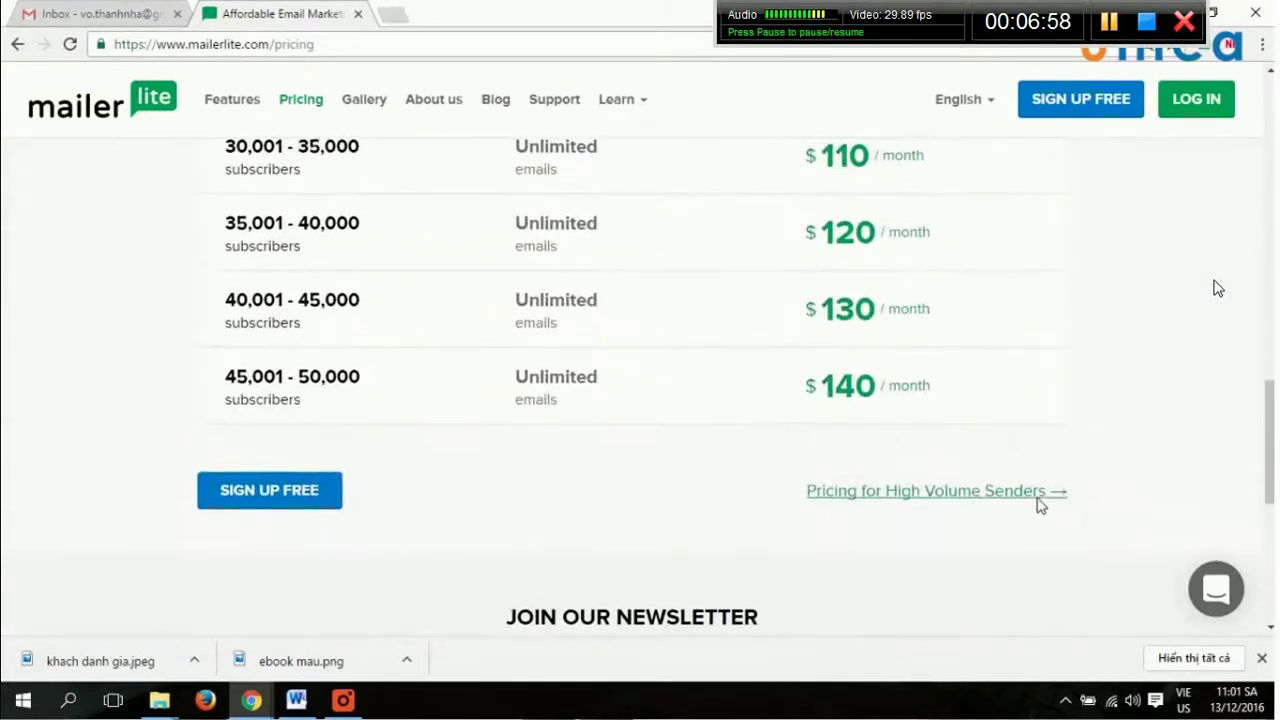
left_click_drag(284, 390, 298, 380)
left_click(395, 392)
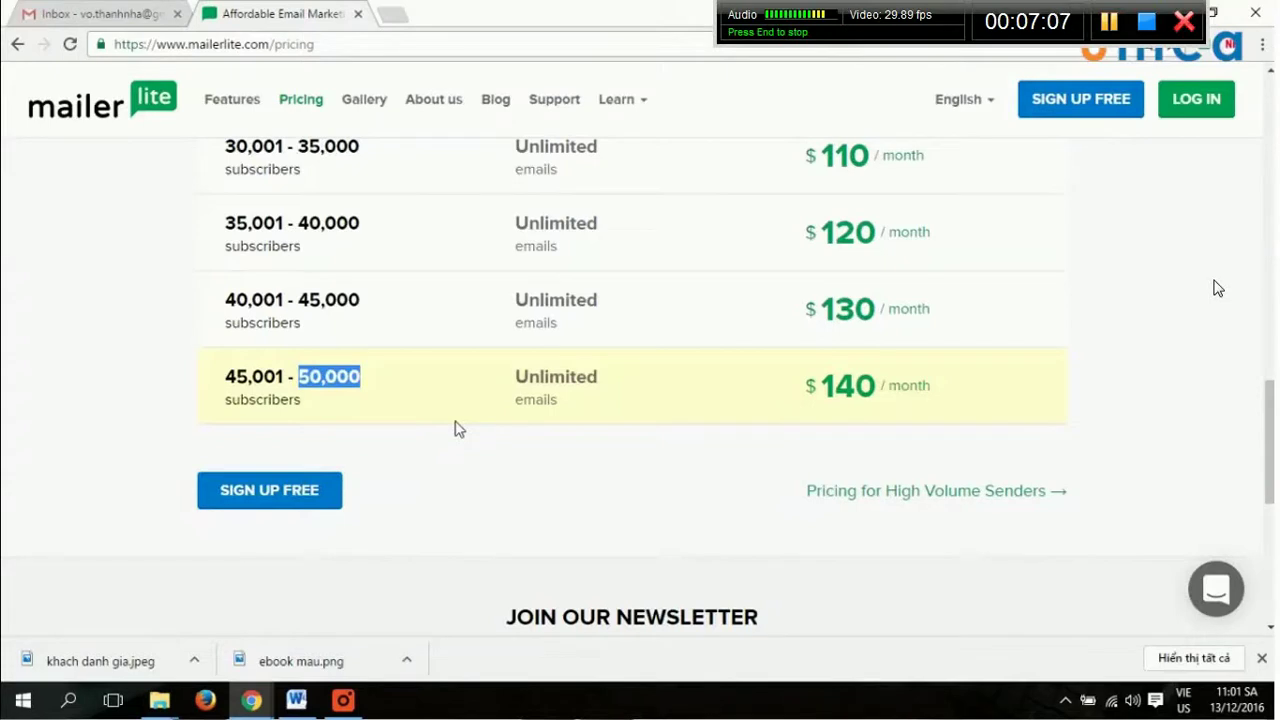
left_click_drag(822, 386, 876, 386)
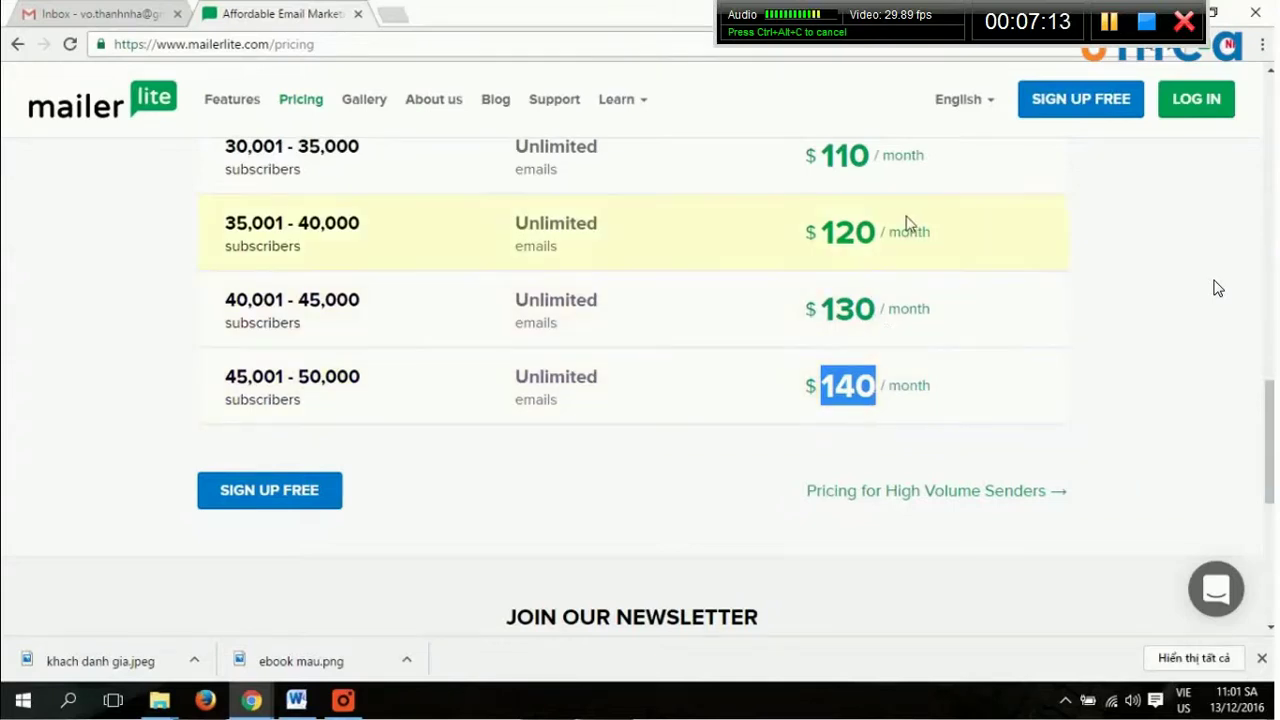
scroll(951, 380, "up", 15)
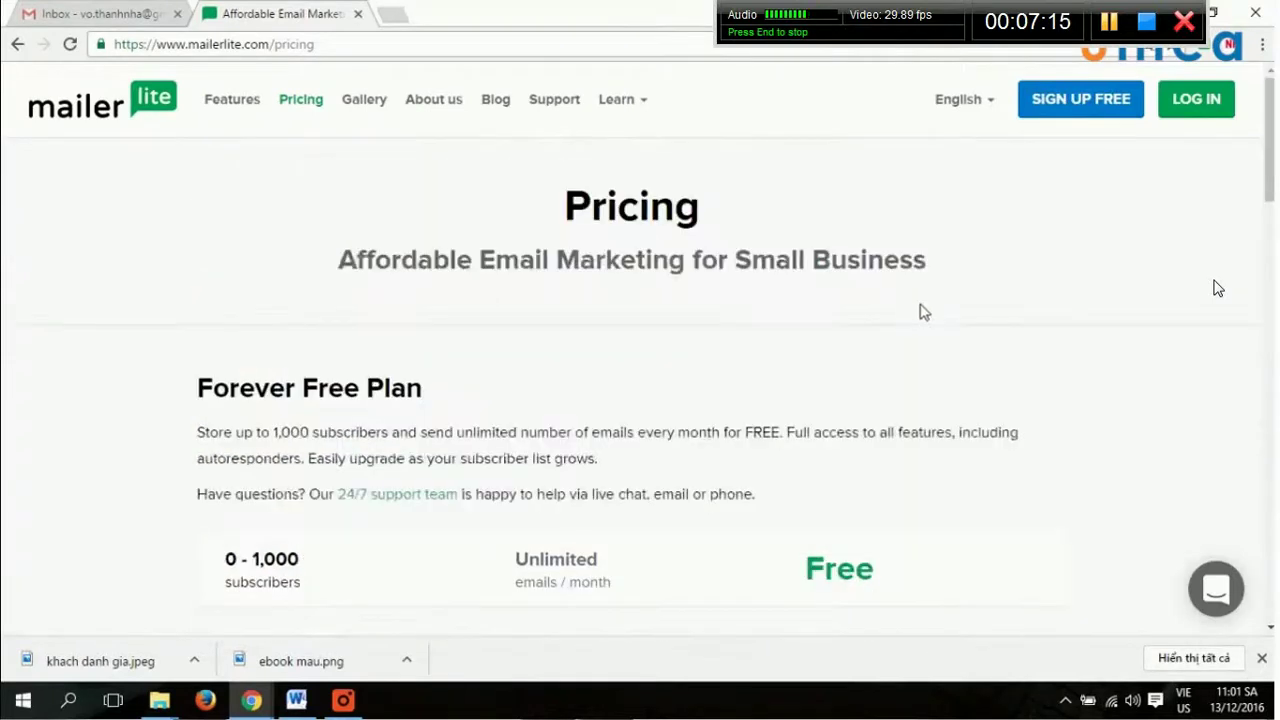
Start the free sign-up and enter the company name, e-mail address and account password.
left_click(1117, 112)
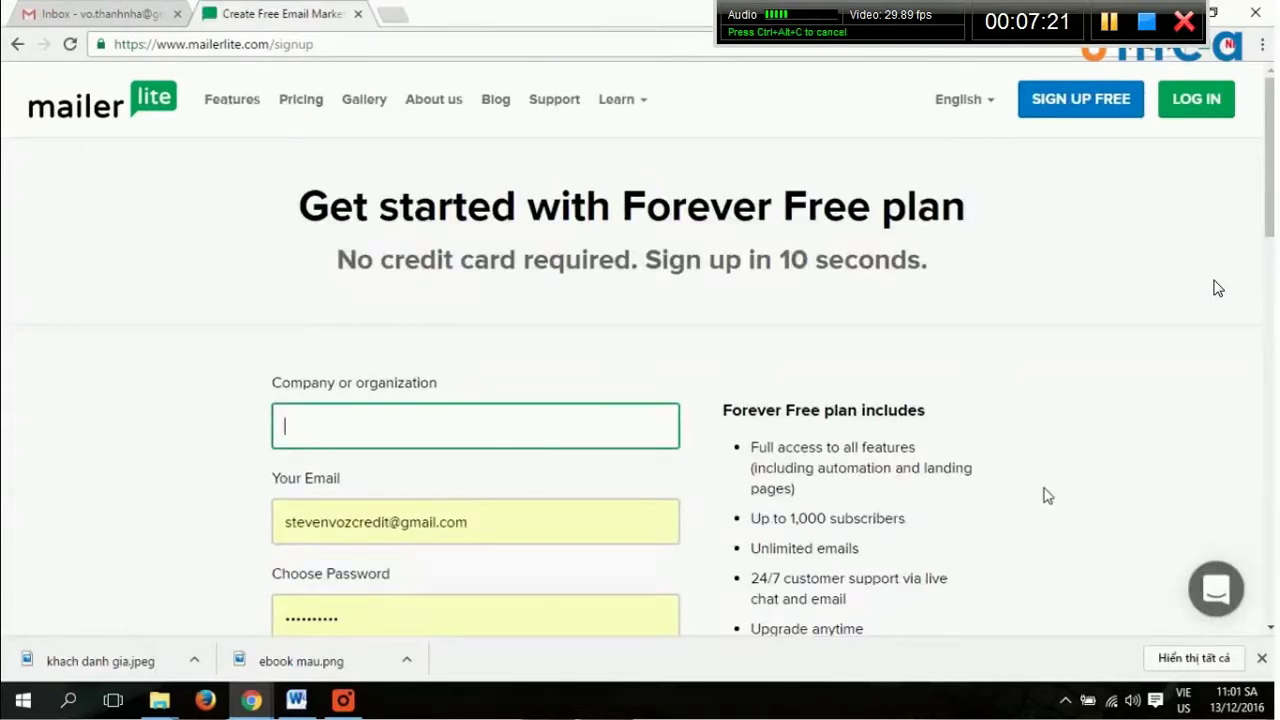
type("Steven Voz")
key("Tab")
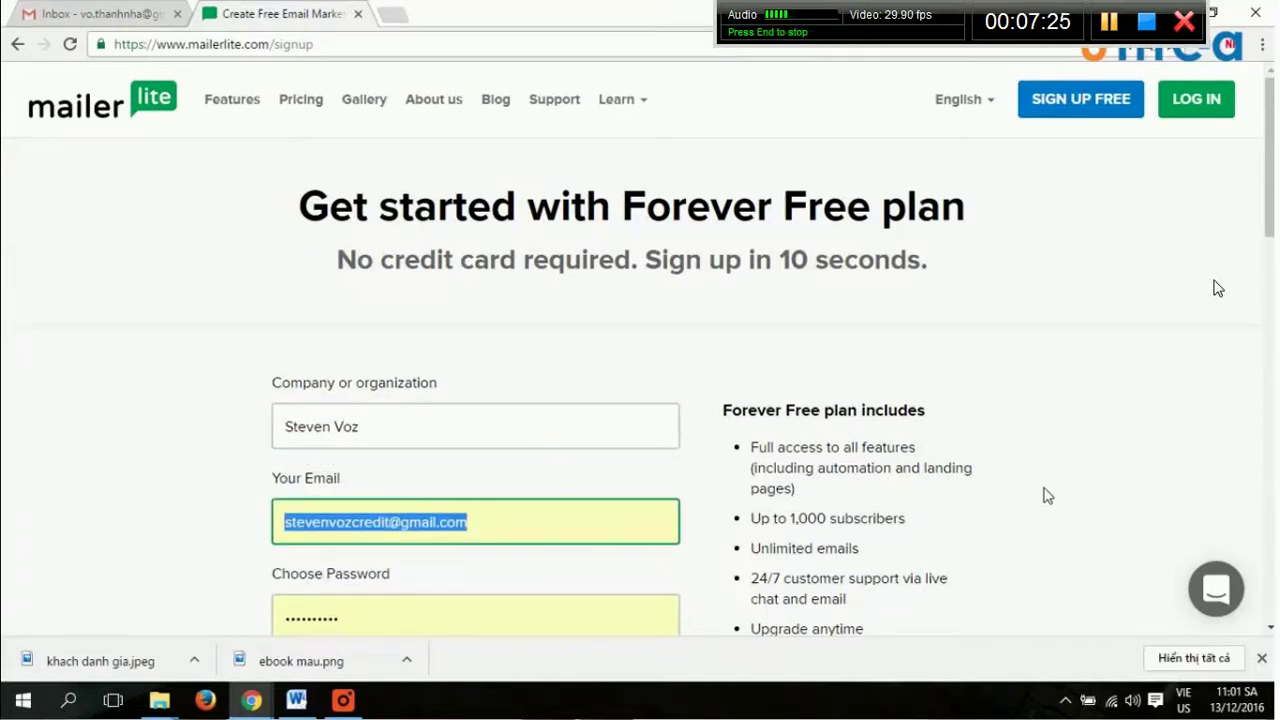
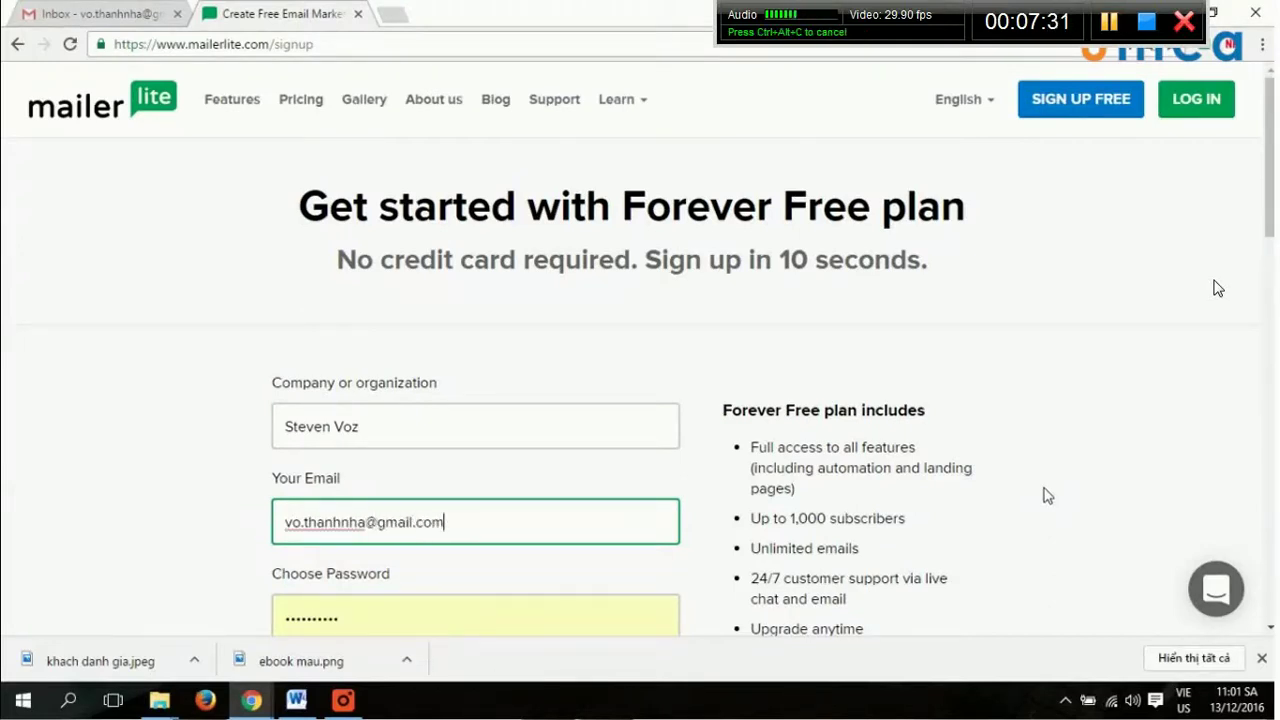
key("Tab")
type("******")
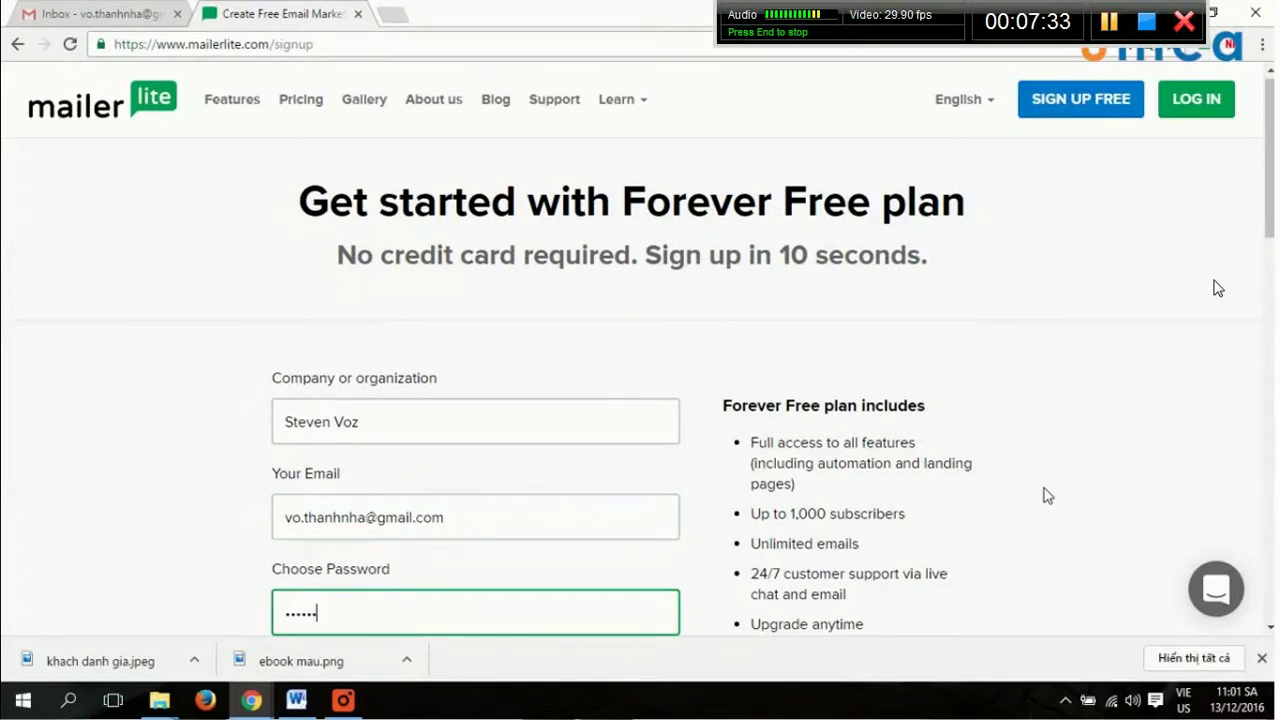
scroll(980, 516, "down", 2)
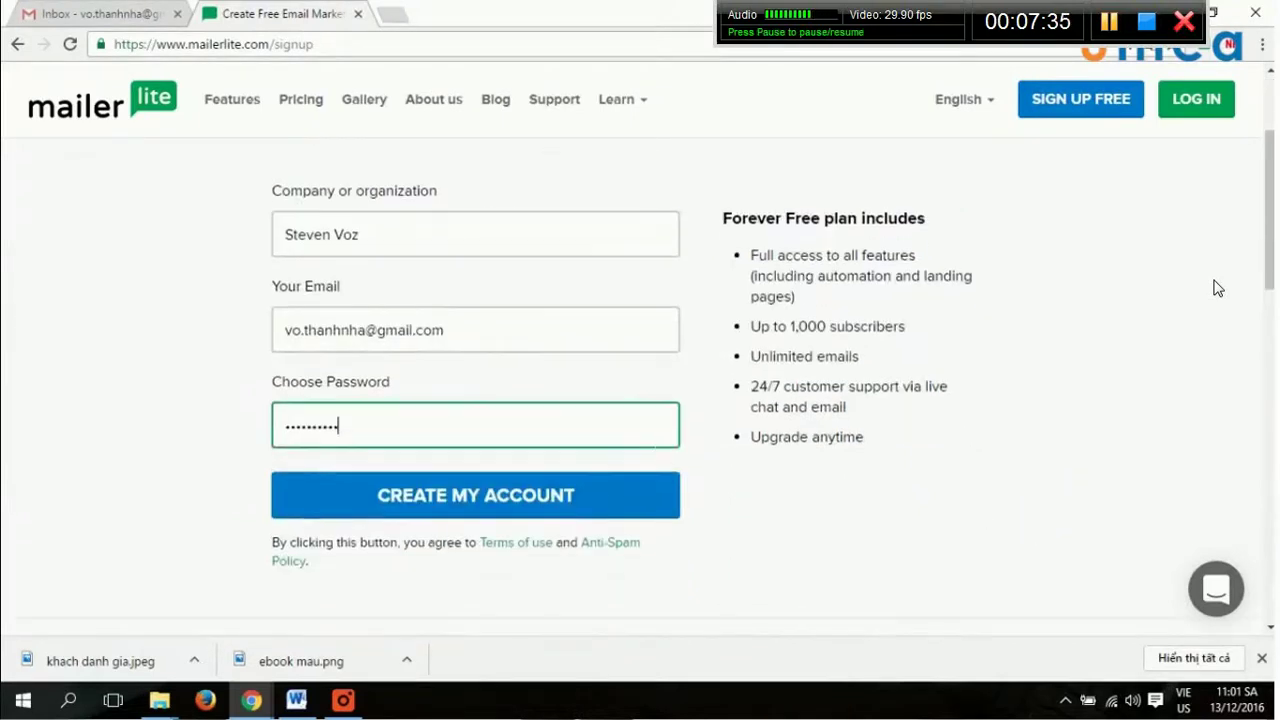
key("shift+Tab")
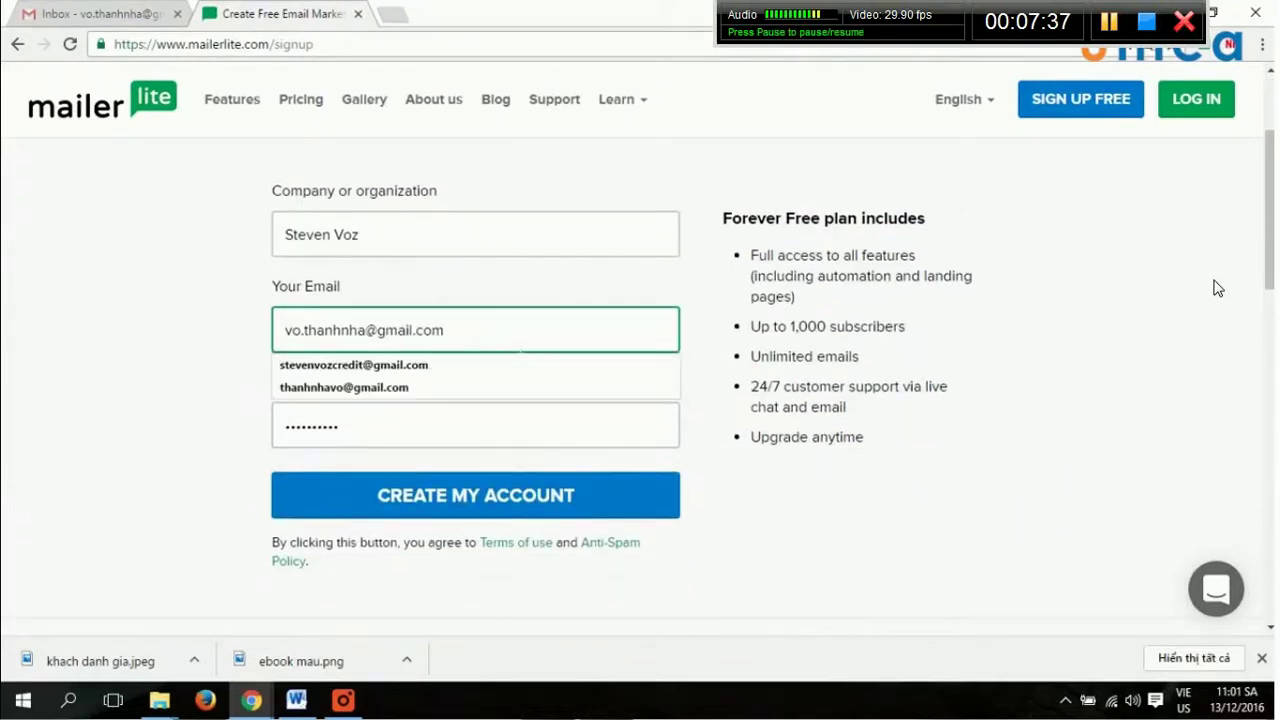
left_click(822, 498)
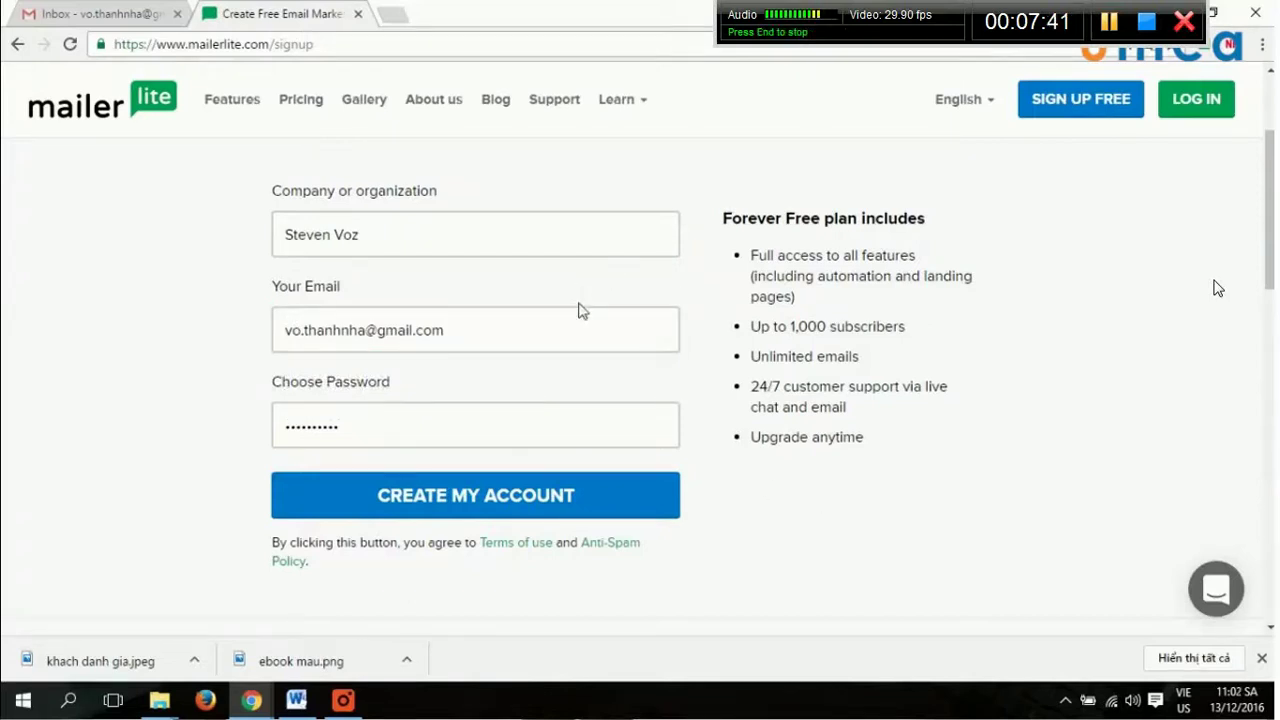
Create the account, let Chrome save the password, and open Complete your profile.
left_click(486, 498)
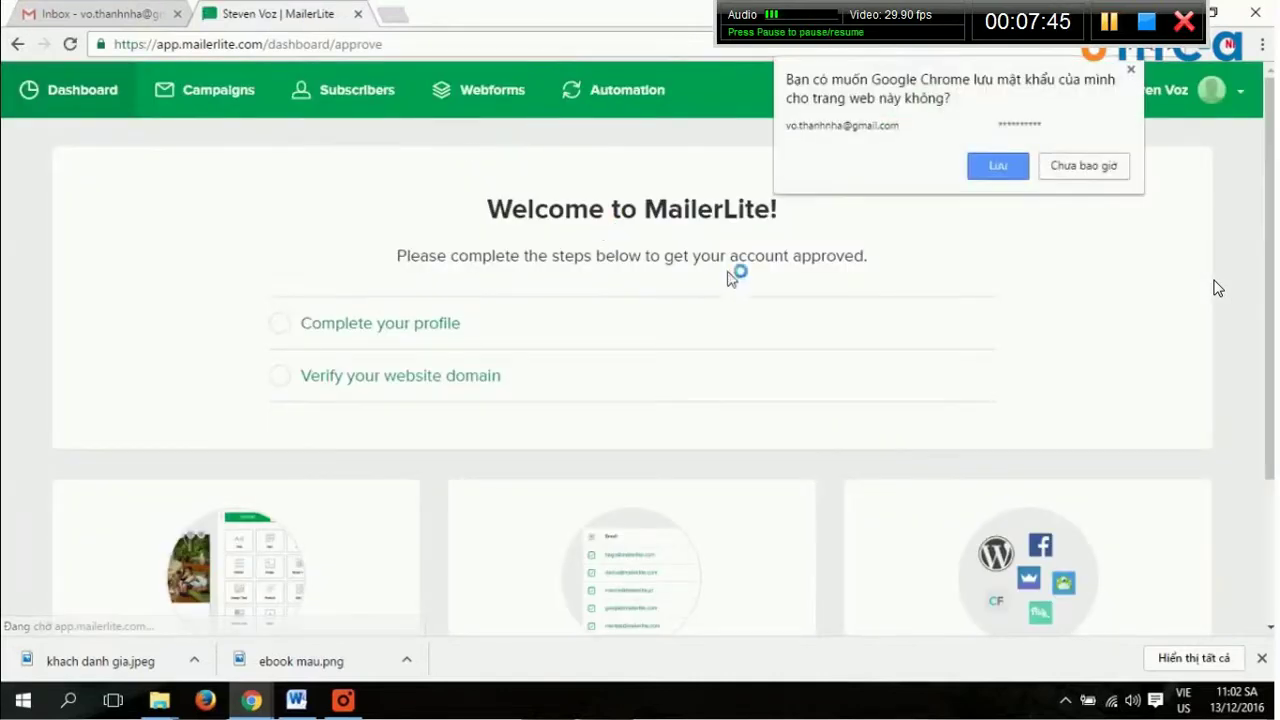
left_click(1003, 168)
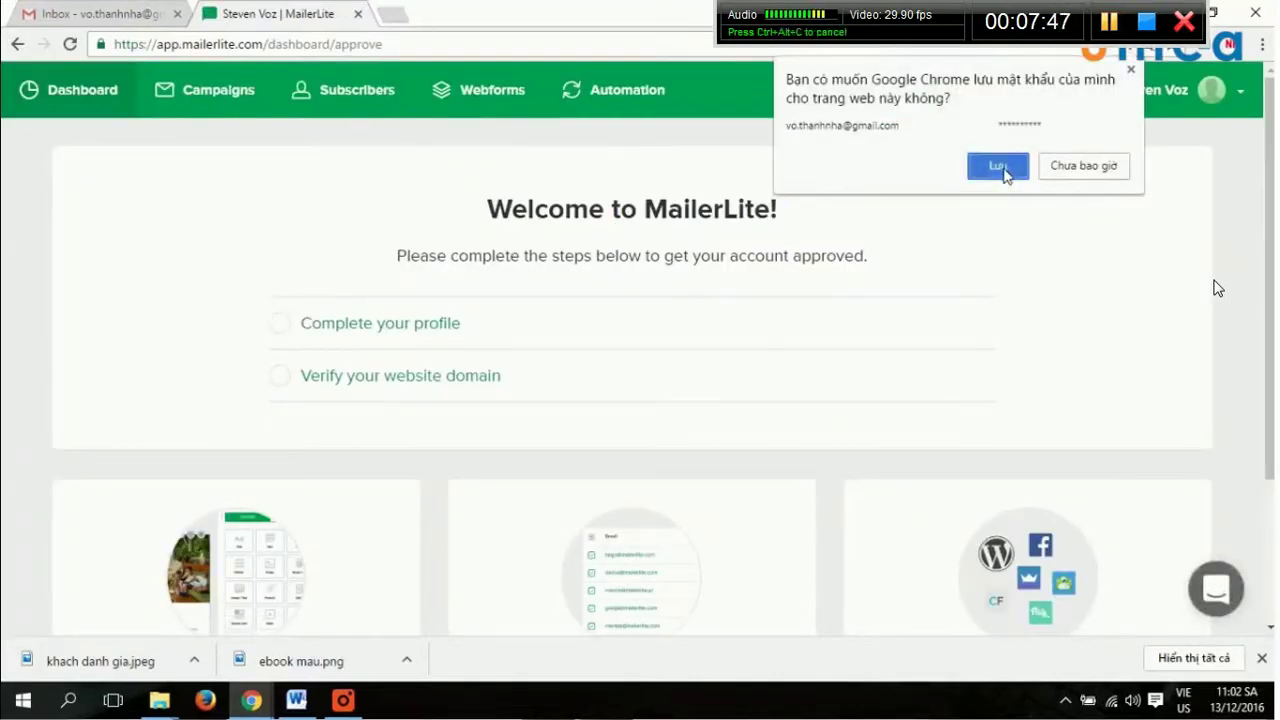
left_click(415, 332)
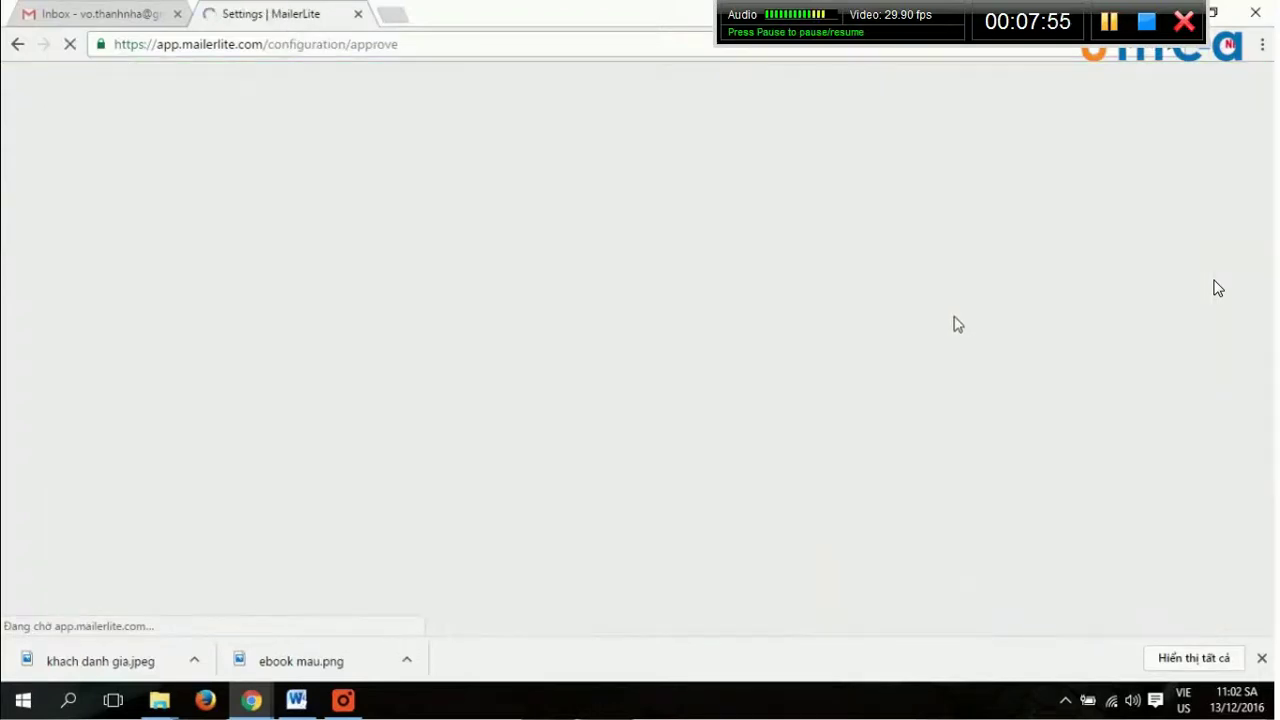
scroll(608, 308, "down", 3)
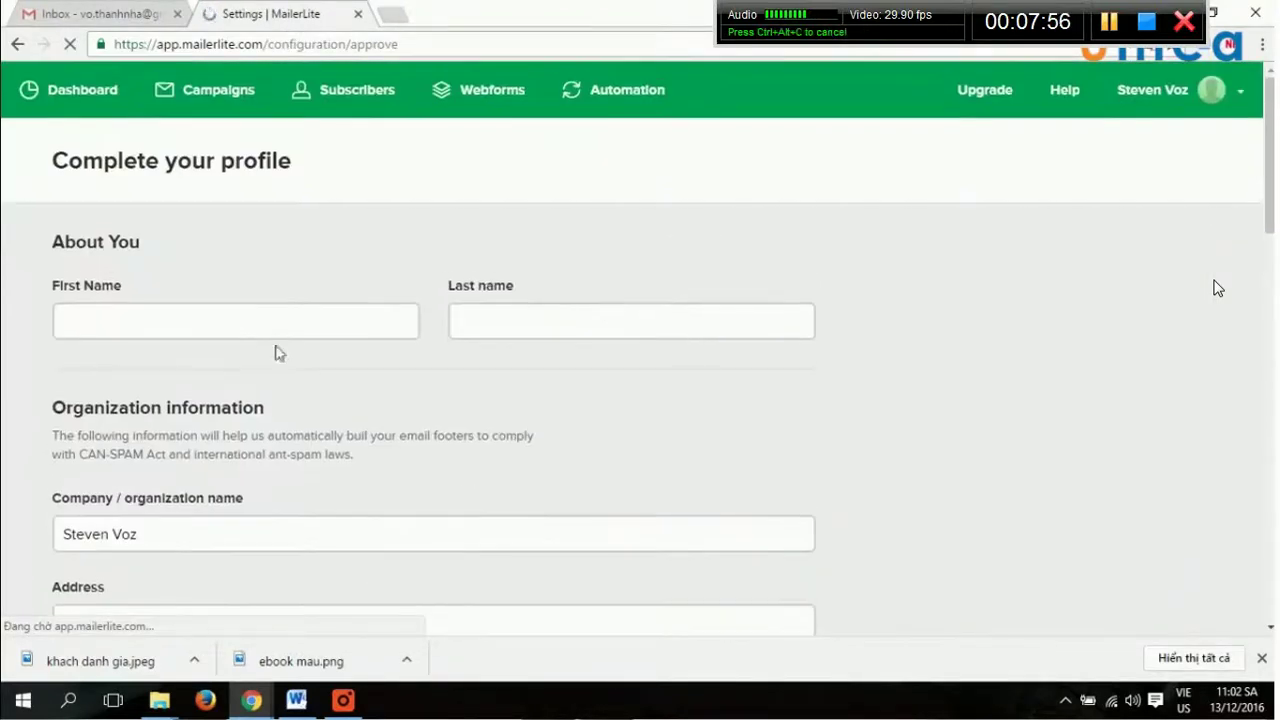
Read the MailerLite Welcome email in Gmail, then return to the MailerLite profile tab.
key("ctrl+1")
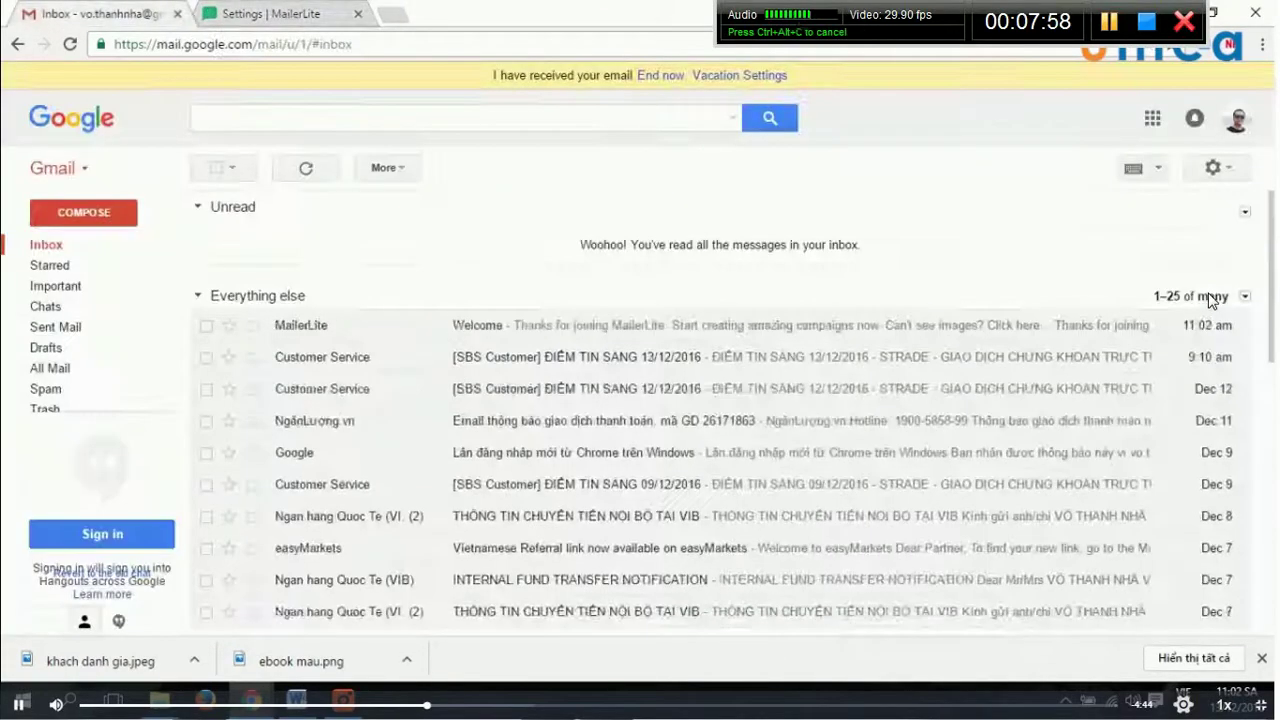
left_click(547, 338)
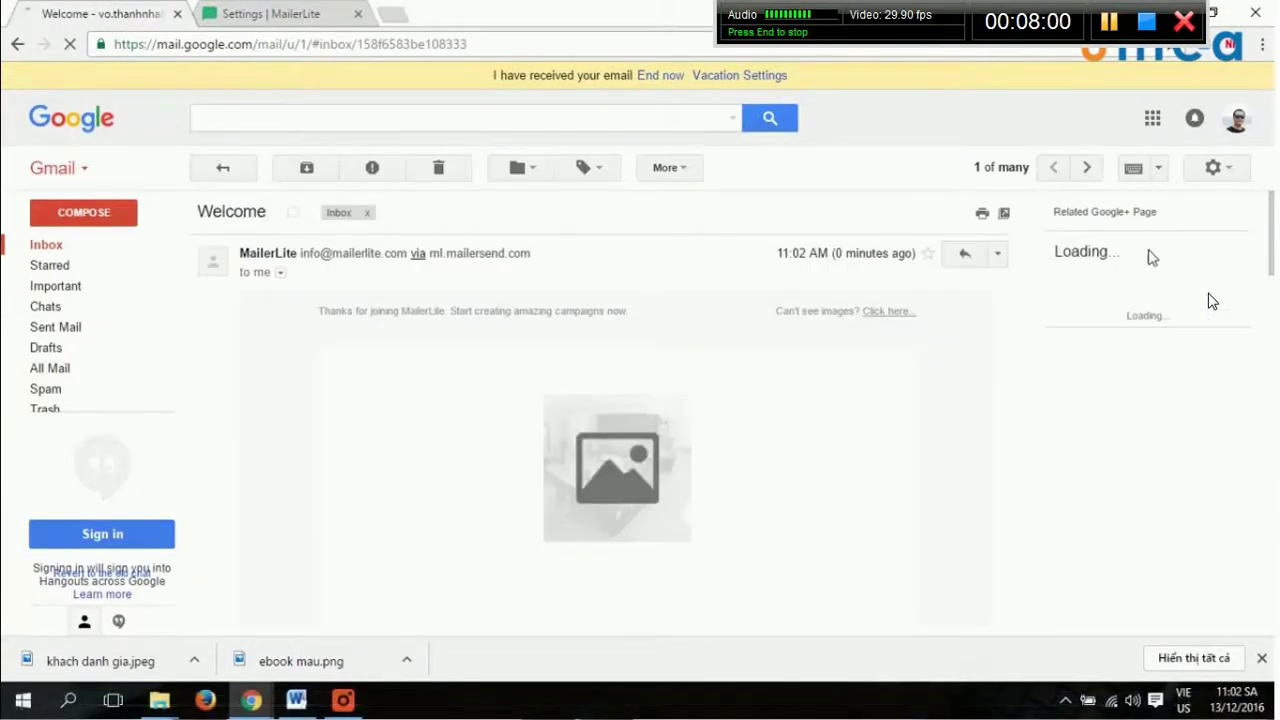
scroll(842, 346, "down", 2)
scroll(842, 346, "down", 10)
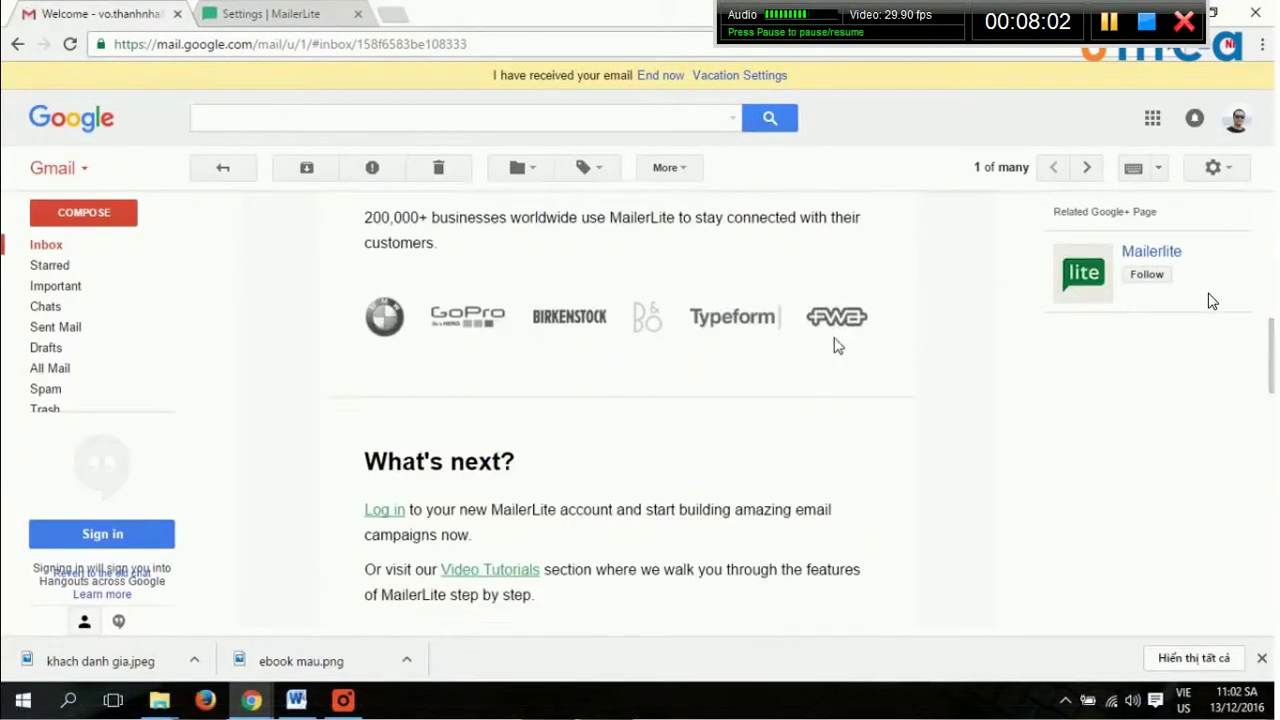
scroll(842, 346, "down", 3)
scroll(840, 348, "up", 12)
scroll(838, 345, "up", 5)
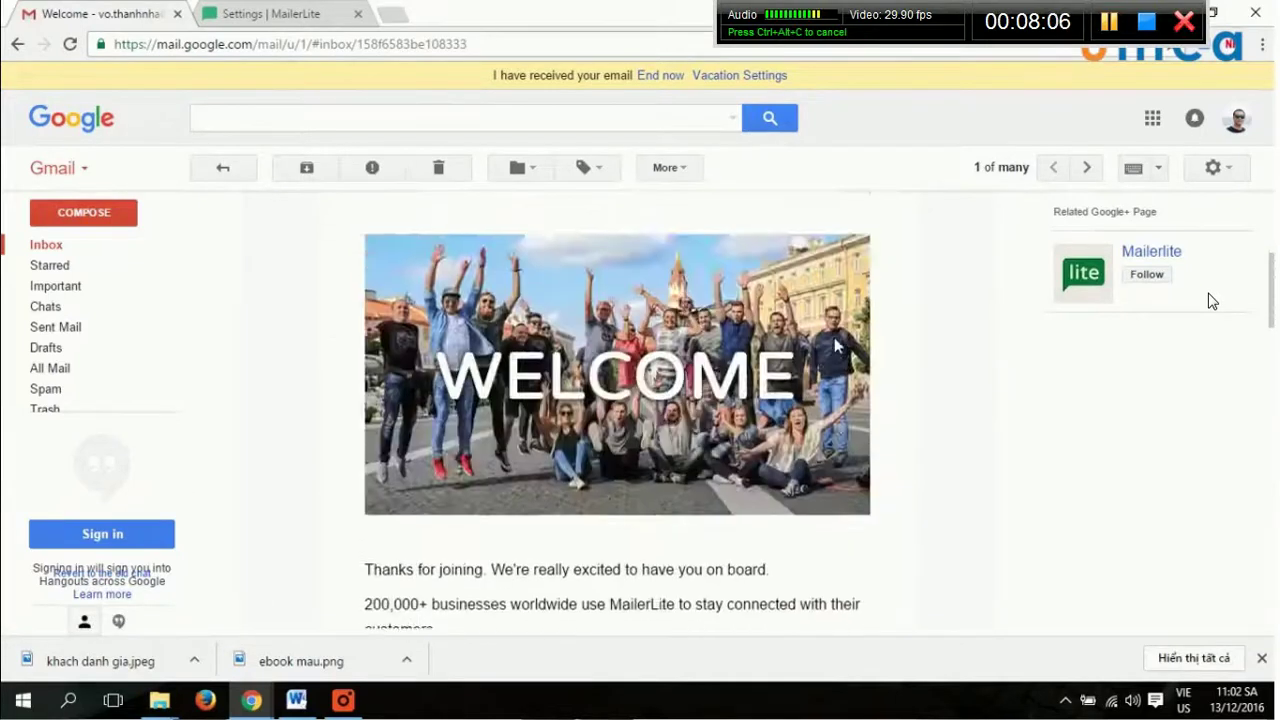
key("ctrl+Tab")
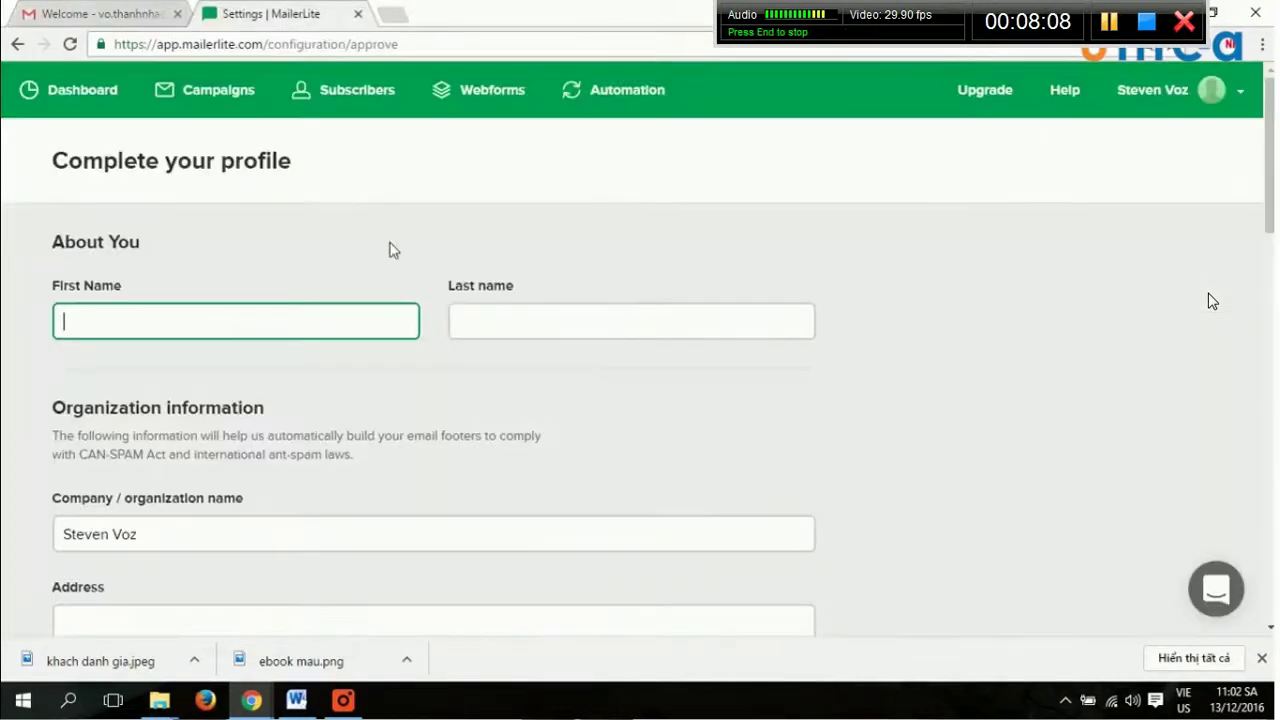
key("ctrl+shift+Tab")
scroll(651, 503, "down", 5)
scroll(651, 503, "down", 5)
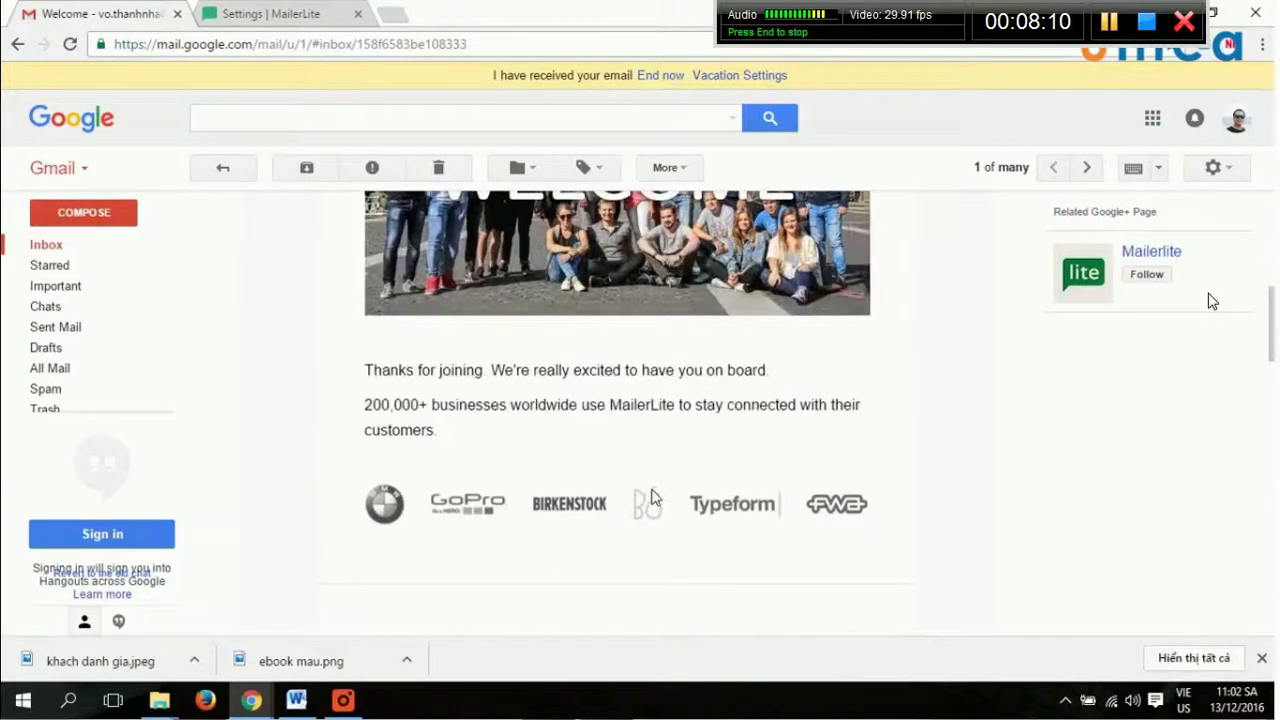
key("ctrl+Tab")
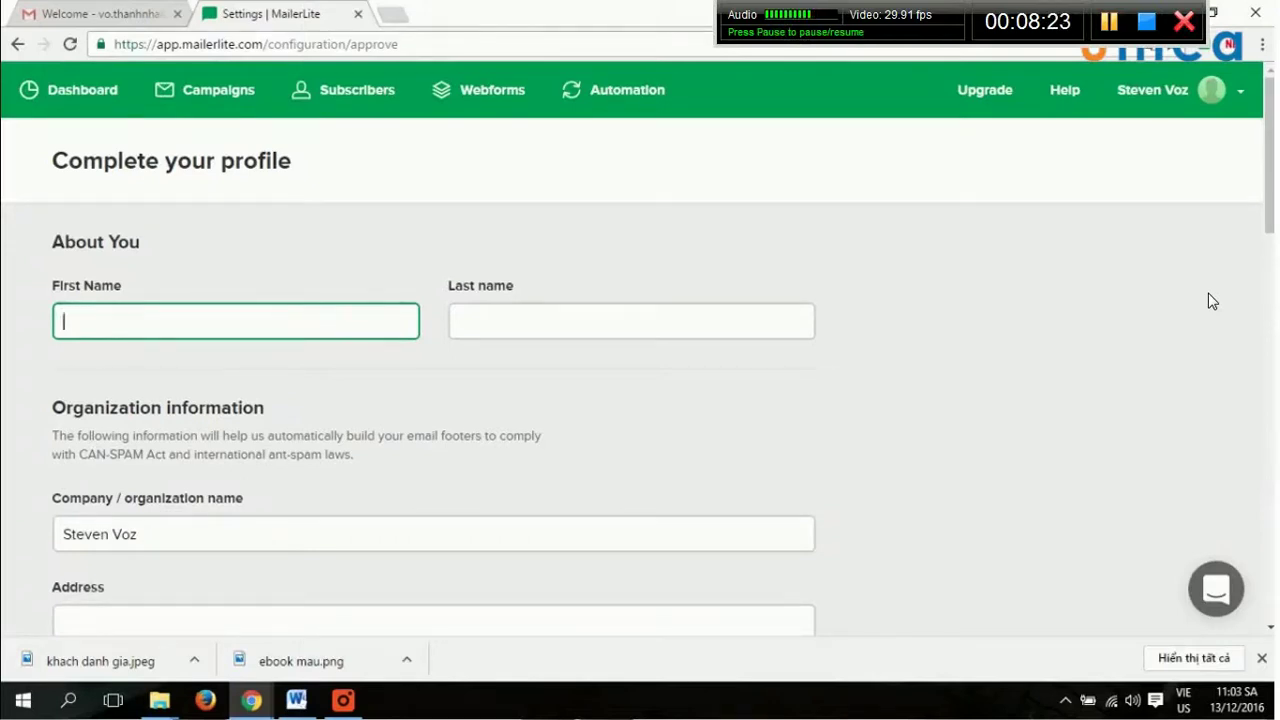
Enter the user's first name and last name in the profile form.
key("BackSpace")
key("Tab")
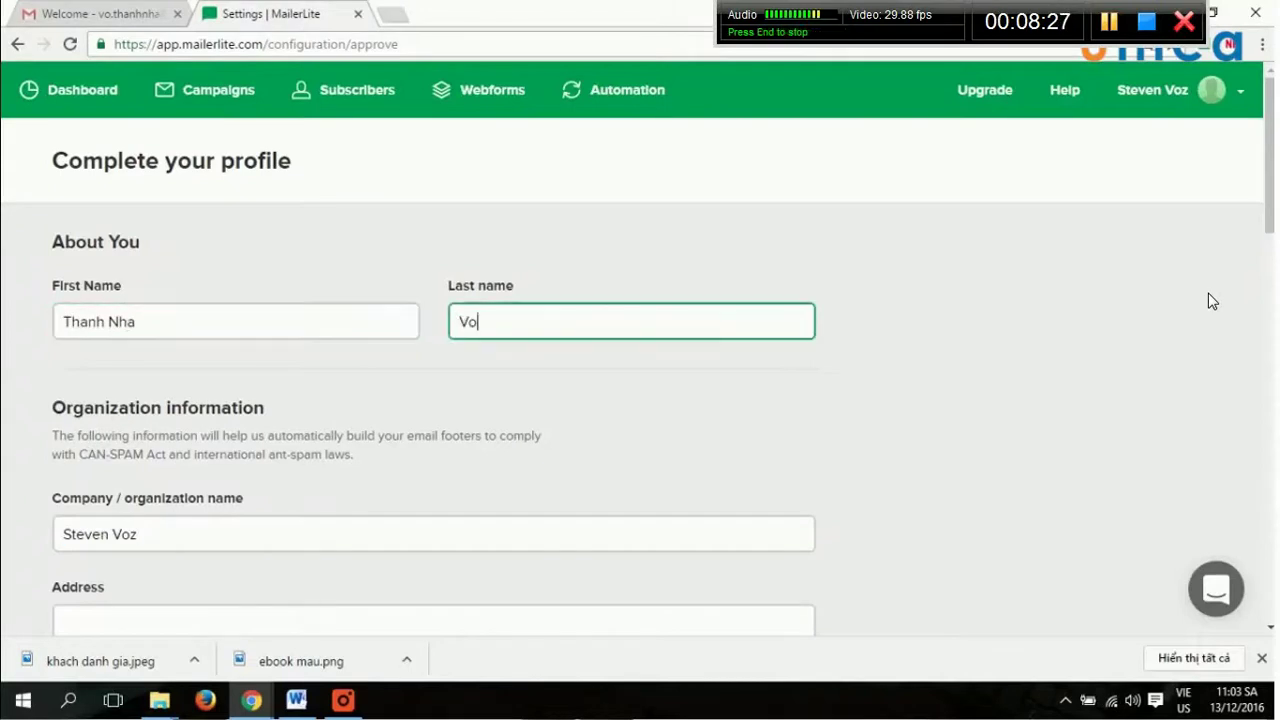
key("Tab")
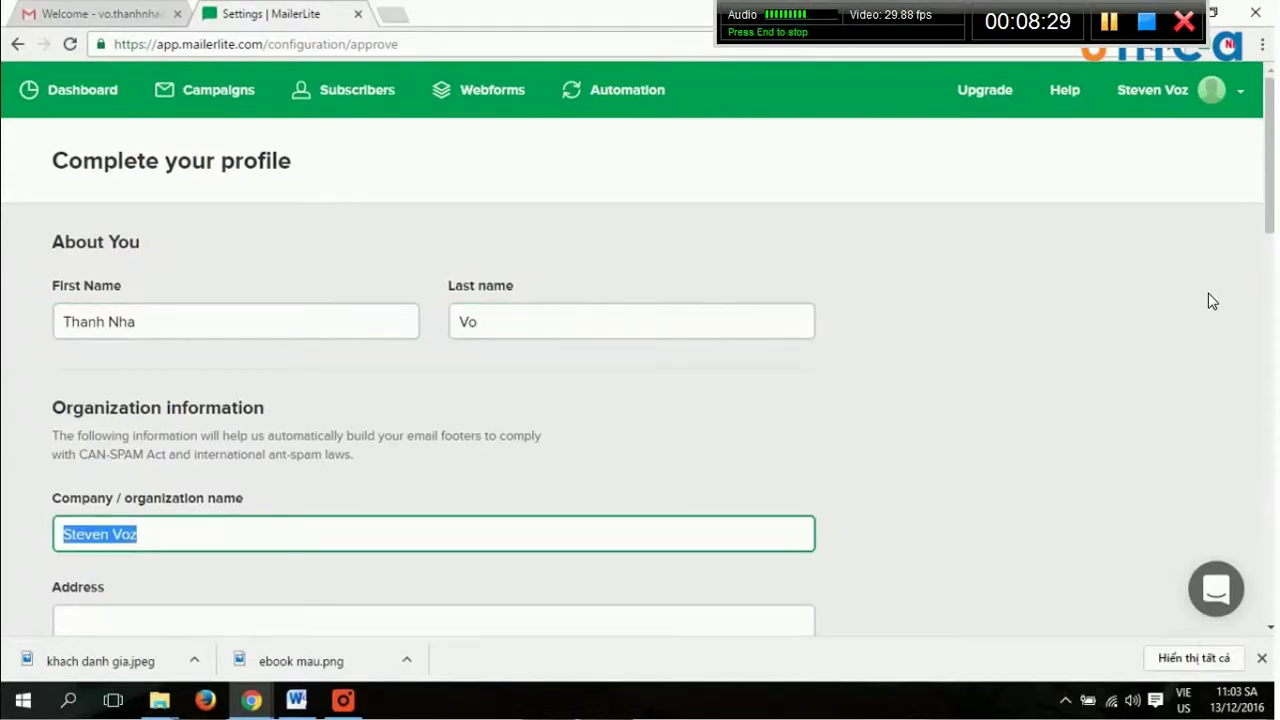
Fill in the street address, moving the city part into the City field.
scroll(1211, 300, "down", 3)
key("Tab")
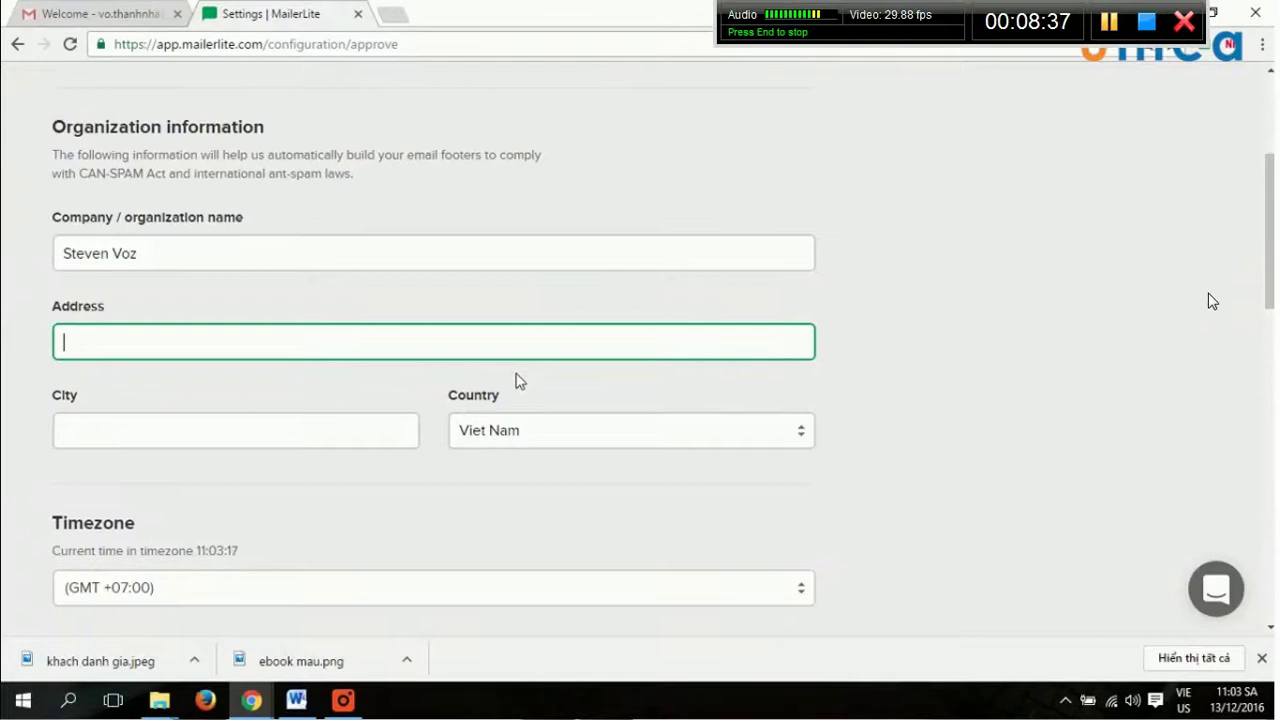
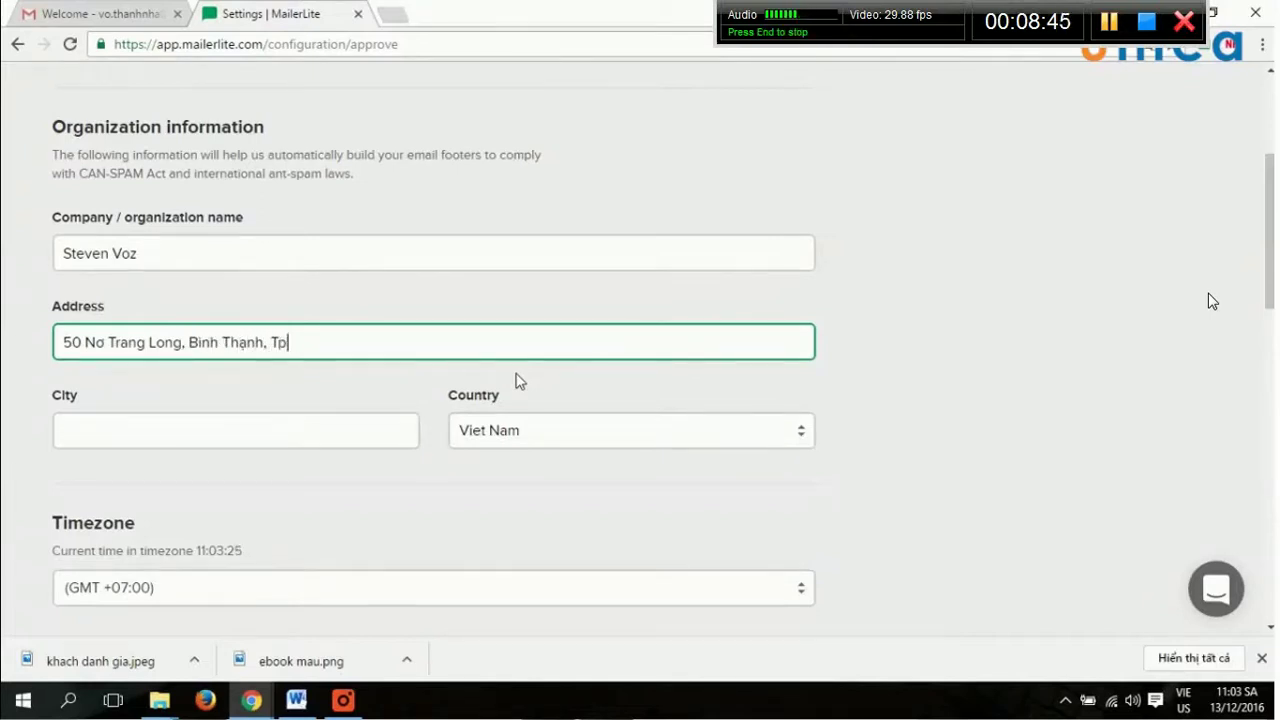
left_click(410, 440)
double_click(294, 342)
key("BackSpace")
key("BackSpace")
key("BackSpace")
key("Tab")
type("Ho Chi Minh")
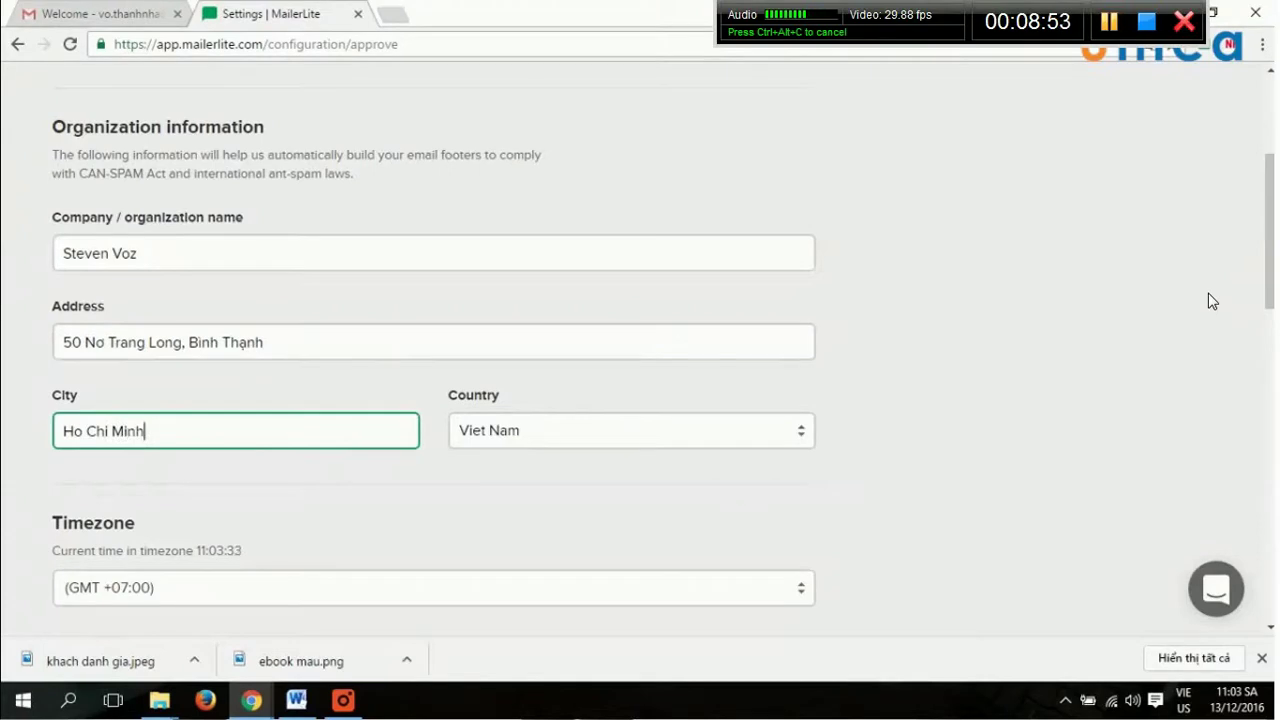
scroll(500, 465, "down", 3)
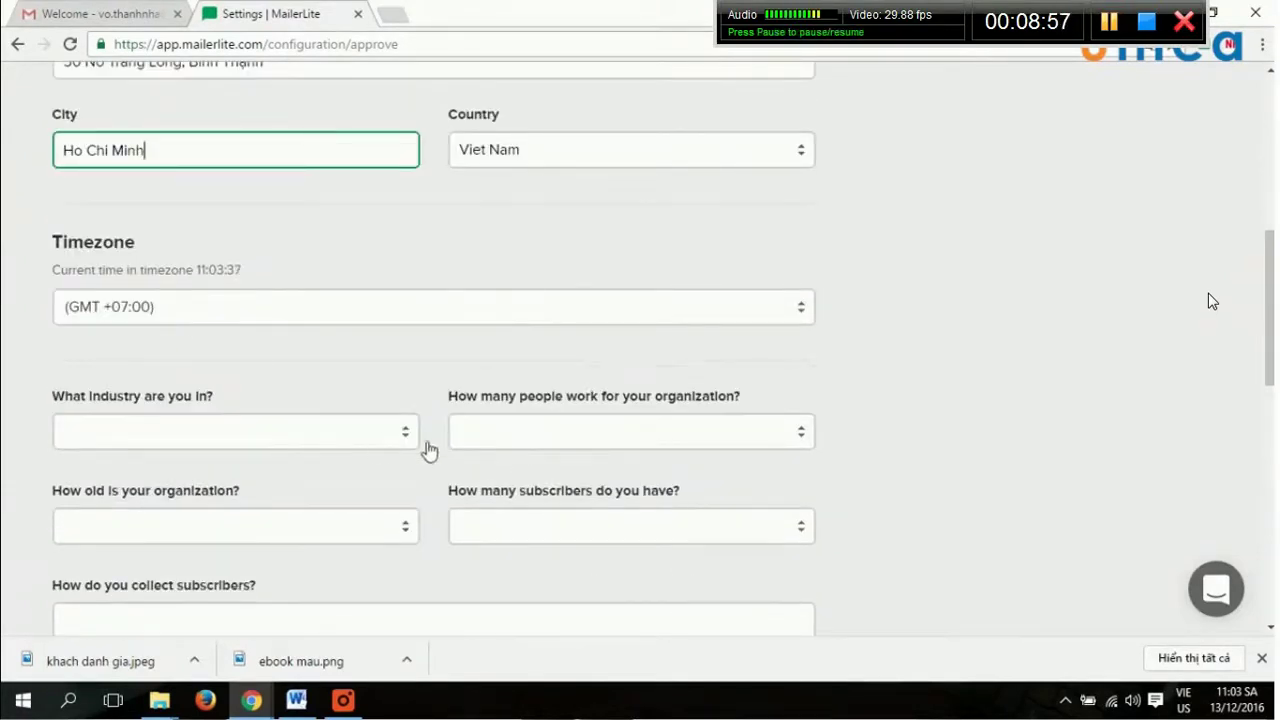
scroll(380, 446, "down", 2)
Choose Business and Finance, 1-5 people, < 1 year and < 1,000 subscribers.
left_click(285, 247)
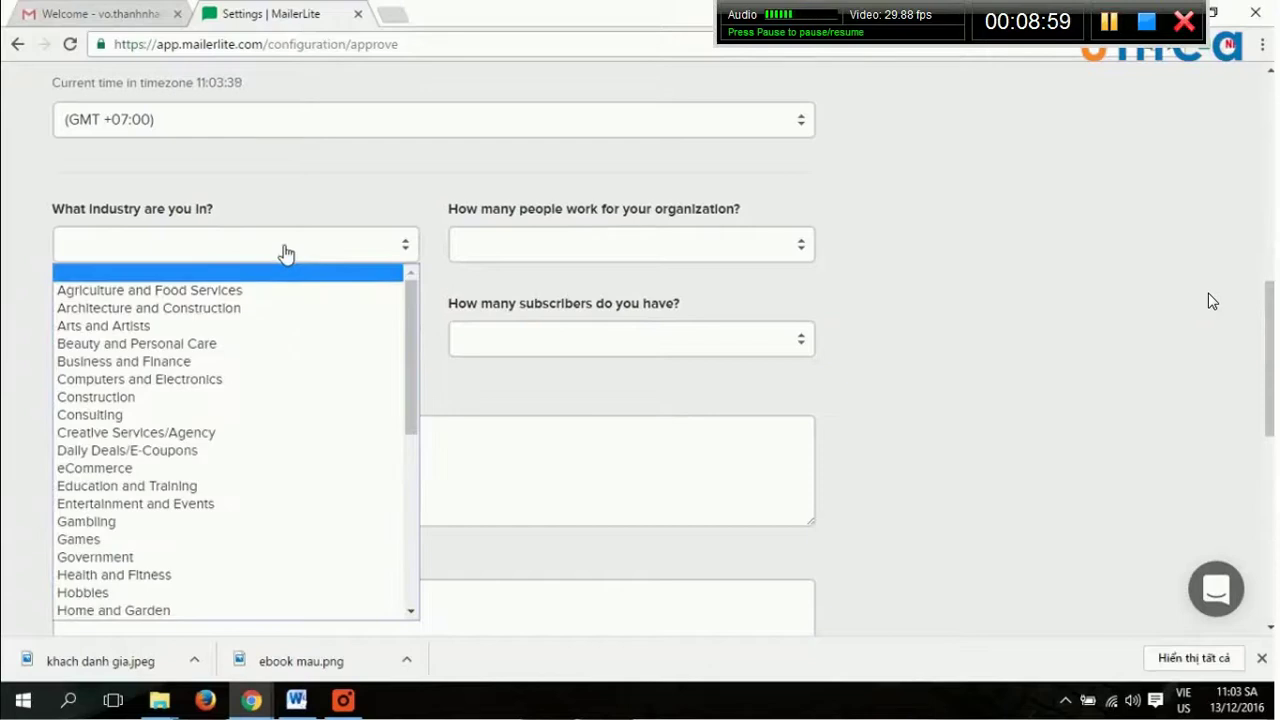
left_click(268, 362)
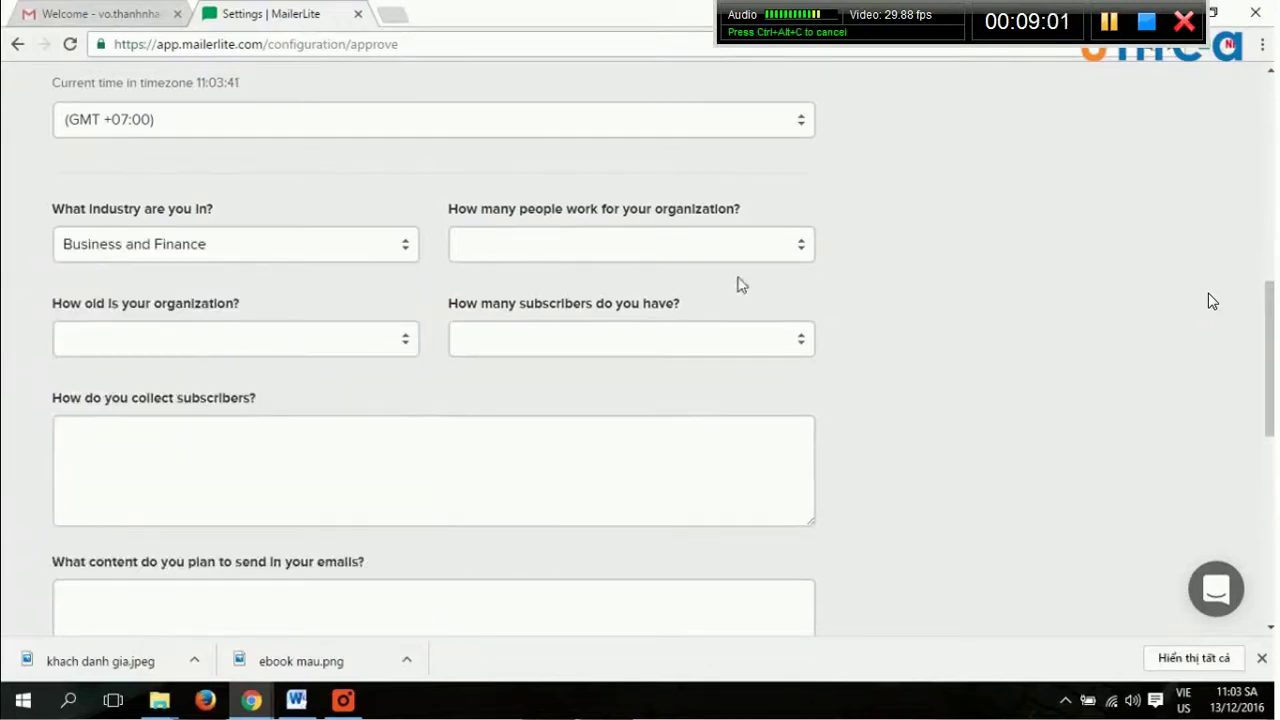
left_click(622, 259)
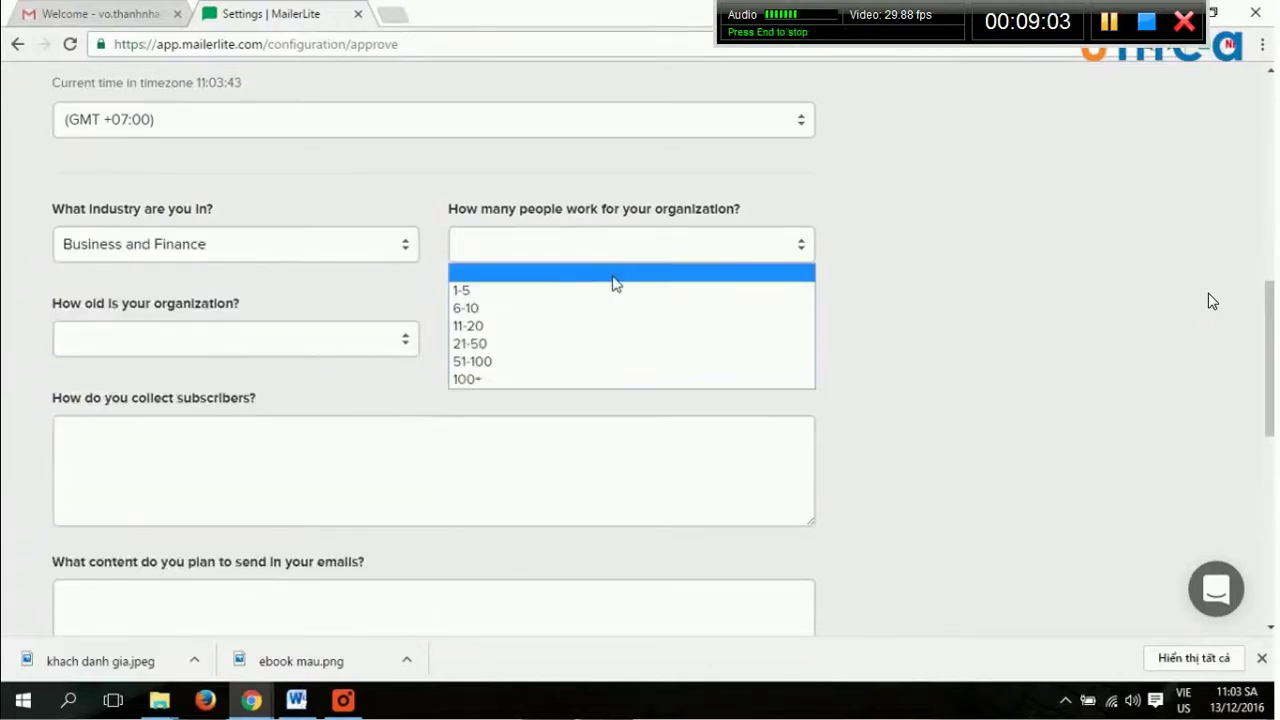
left_click(619, 291)
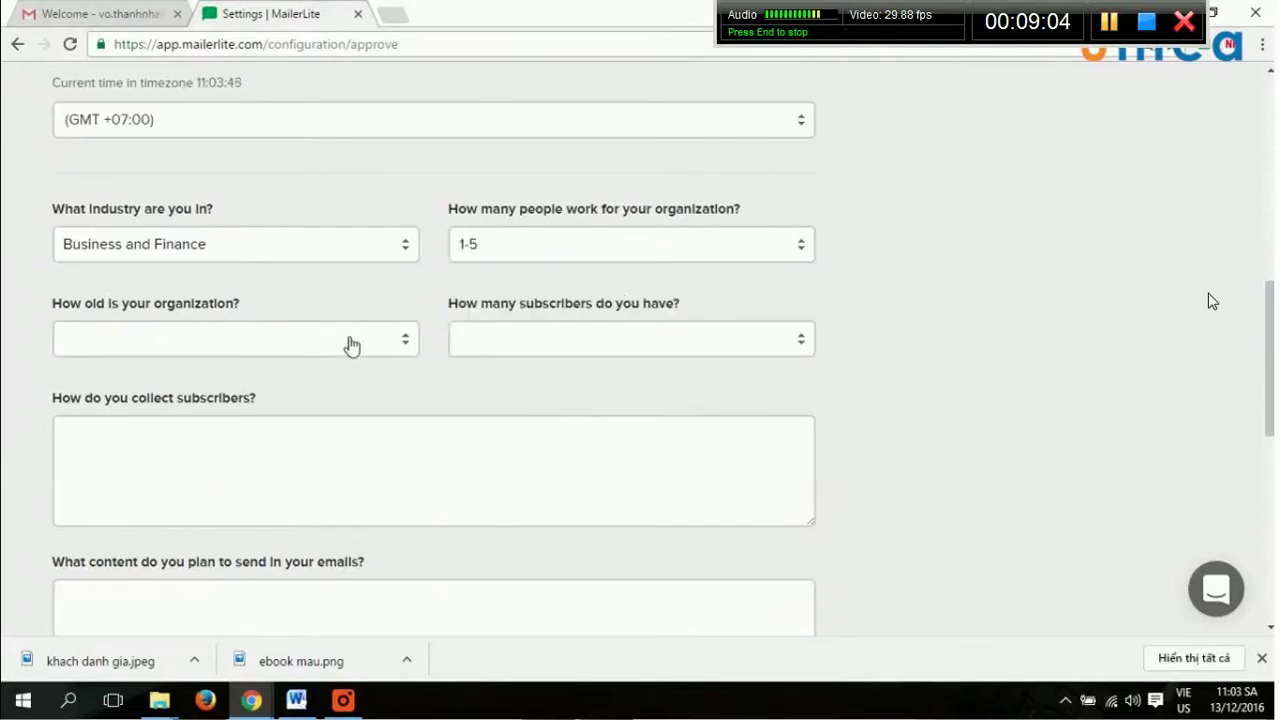
left_click(353, 338)
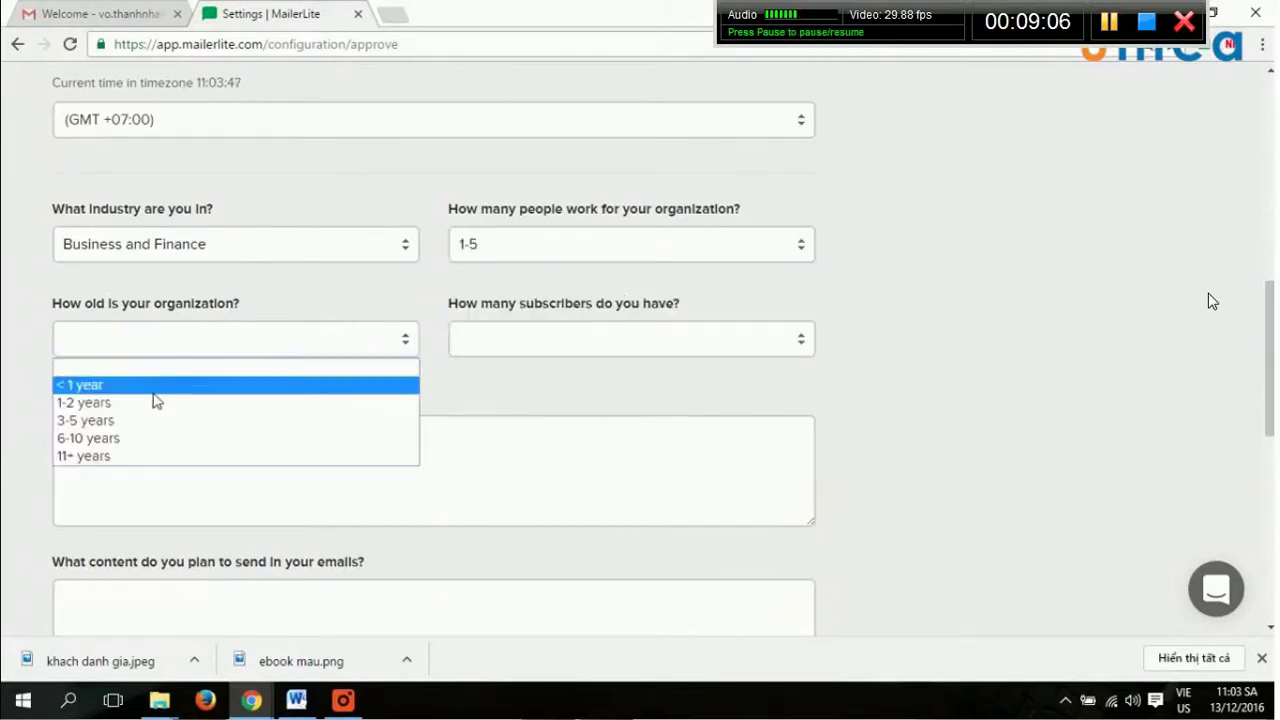
left_click(157, 386)
left_click(370, 337)
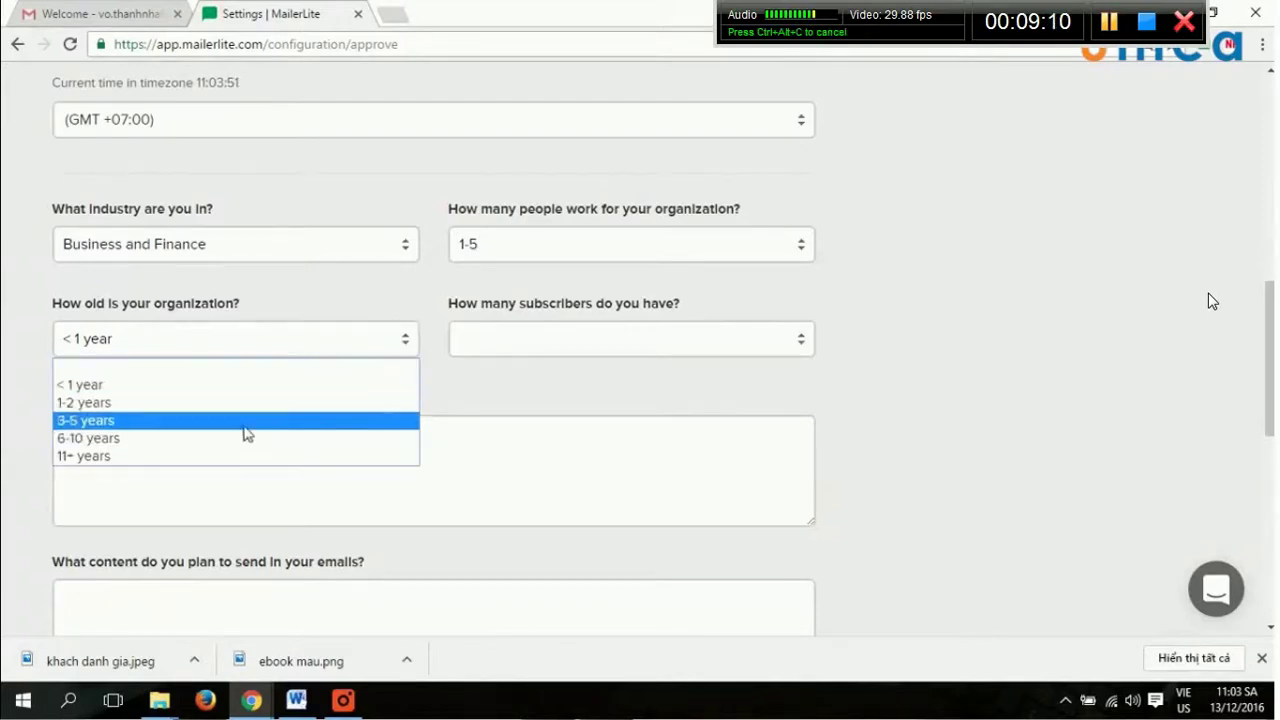
left_click(276, 392)
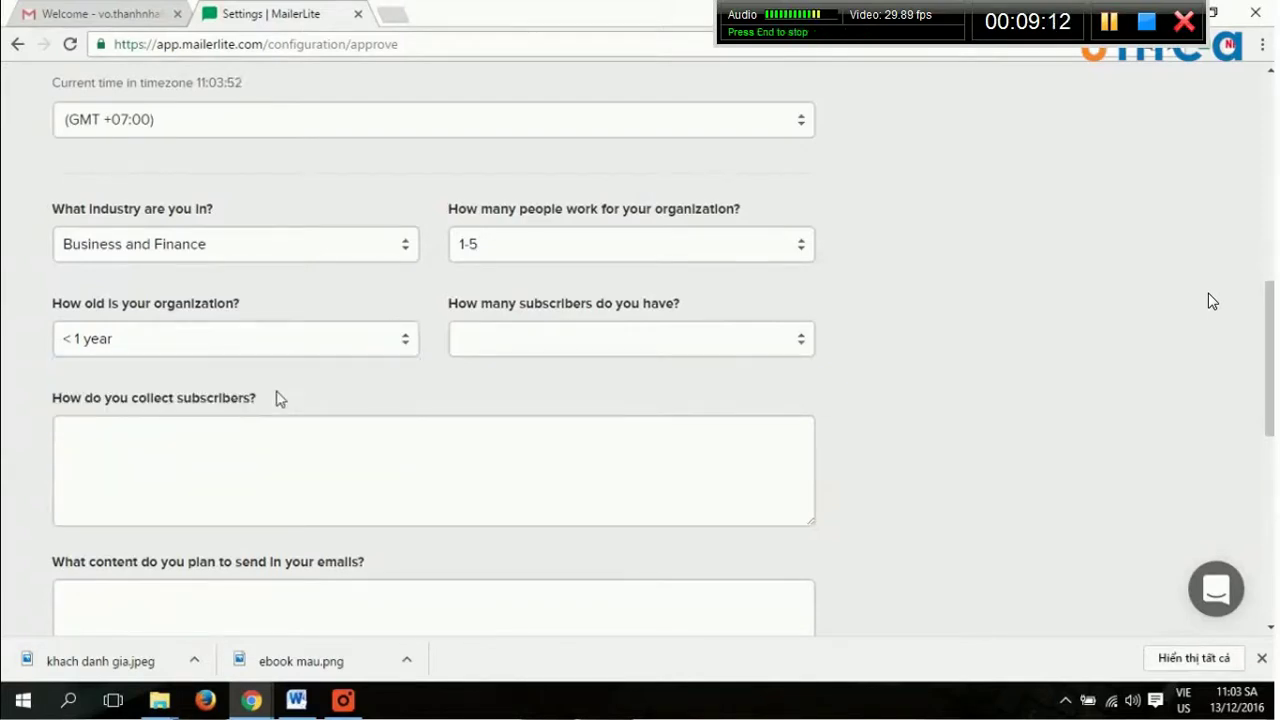
left_click(705, 340)
left_click(569, 385)
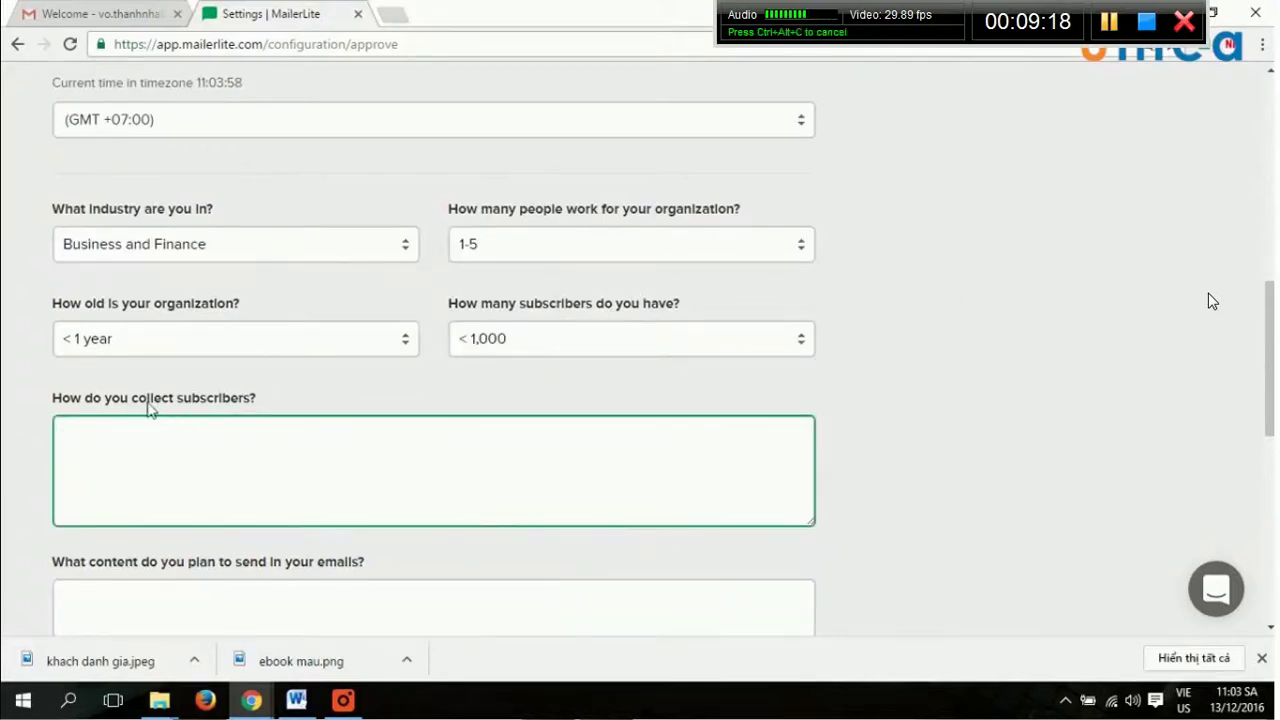
Begin the subscriber-collection answer with 'Tao landingpage, chay qua'.
left_click_drag(258, 400, 314, 408)
left_click(314, 410)
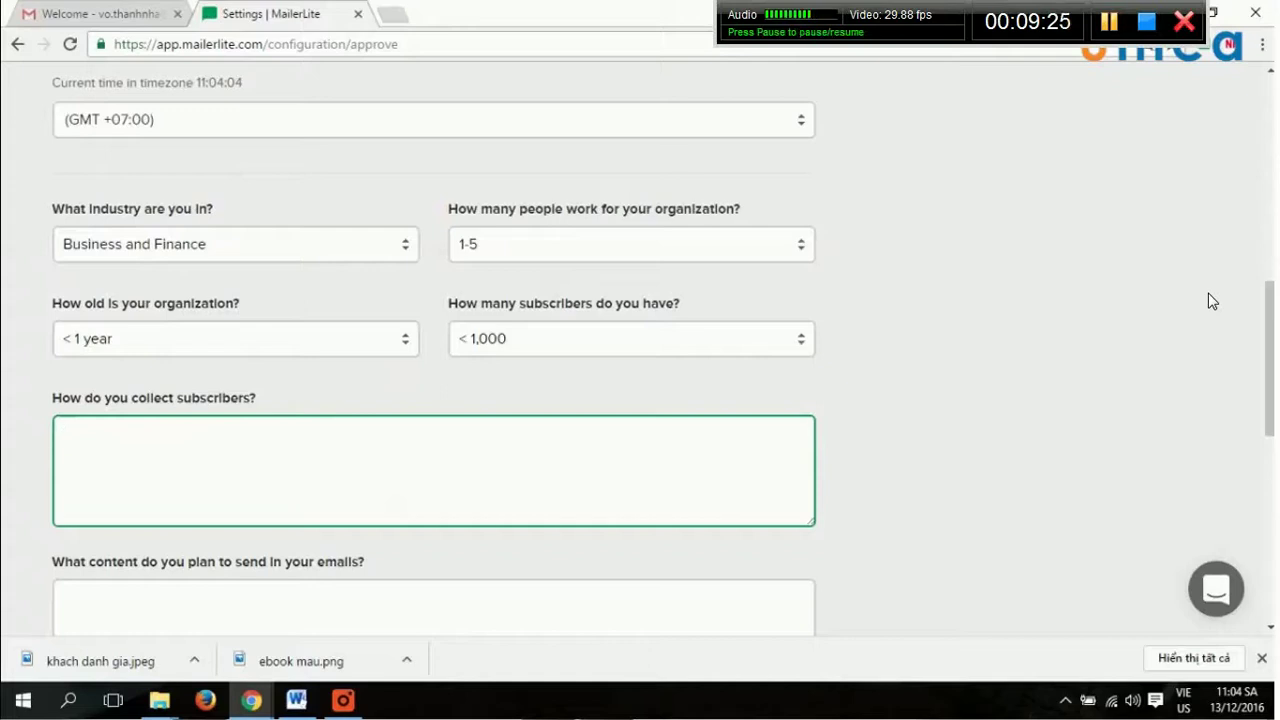
type("Tao landingpage, chay qua")
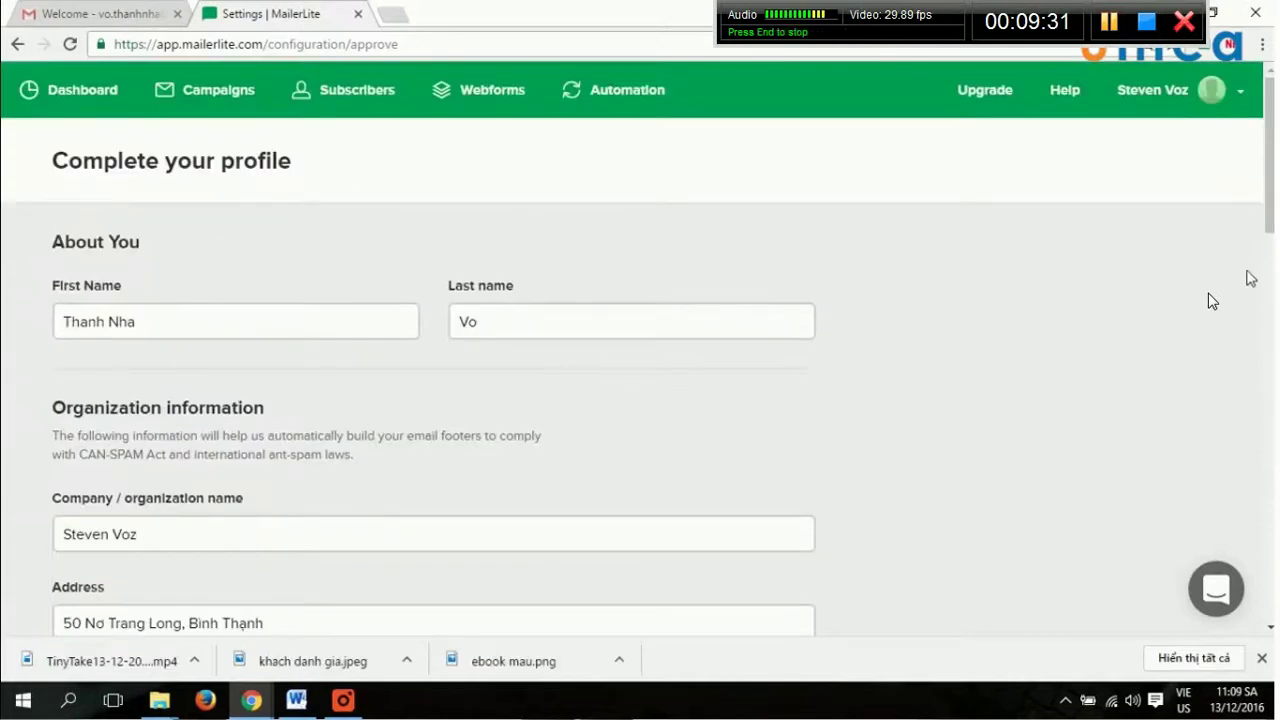
Check the name fields and keep Viet Nam as the country.
left_click(409, 349)
left_click(415, 333)
left_click(500, 330)
scroll(866, 363, "down", 1)
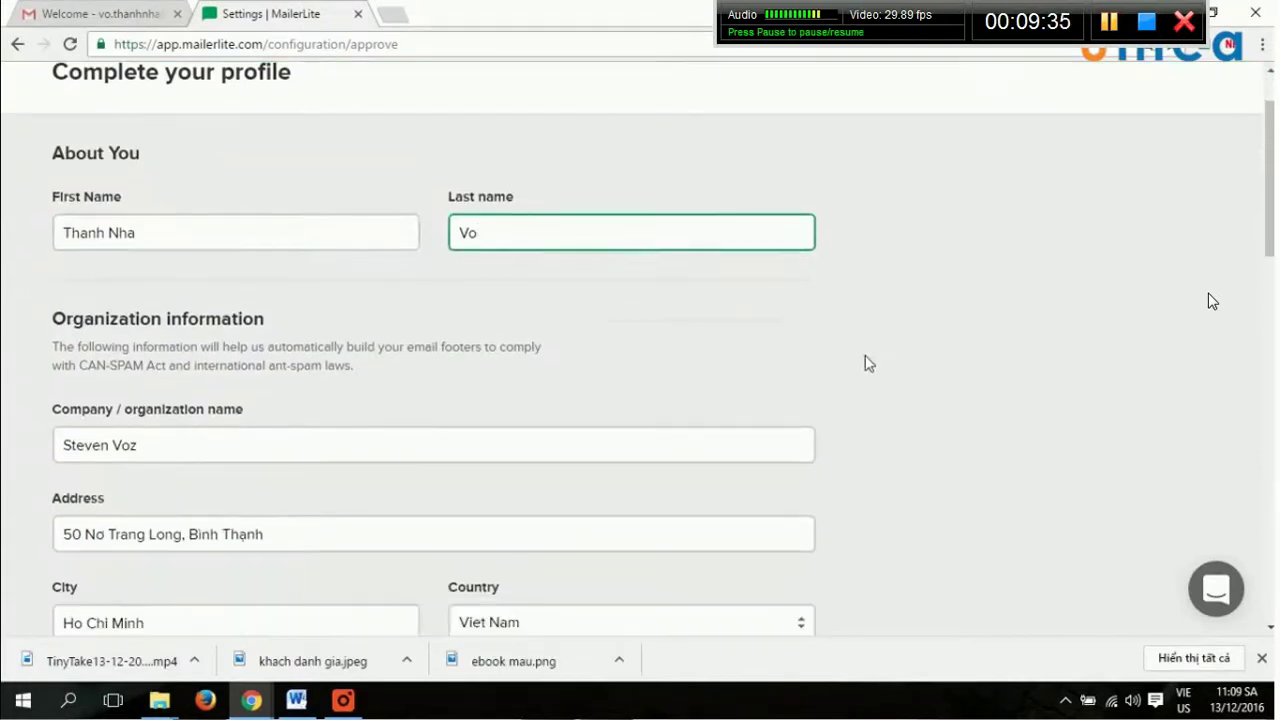
key("shift+Tab")
key("Tab")
key("Tab")
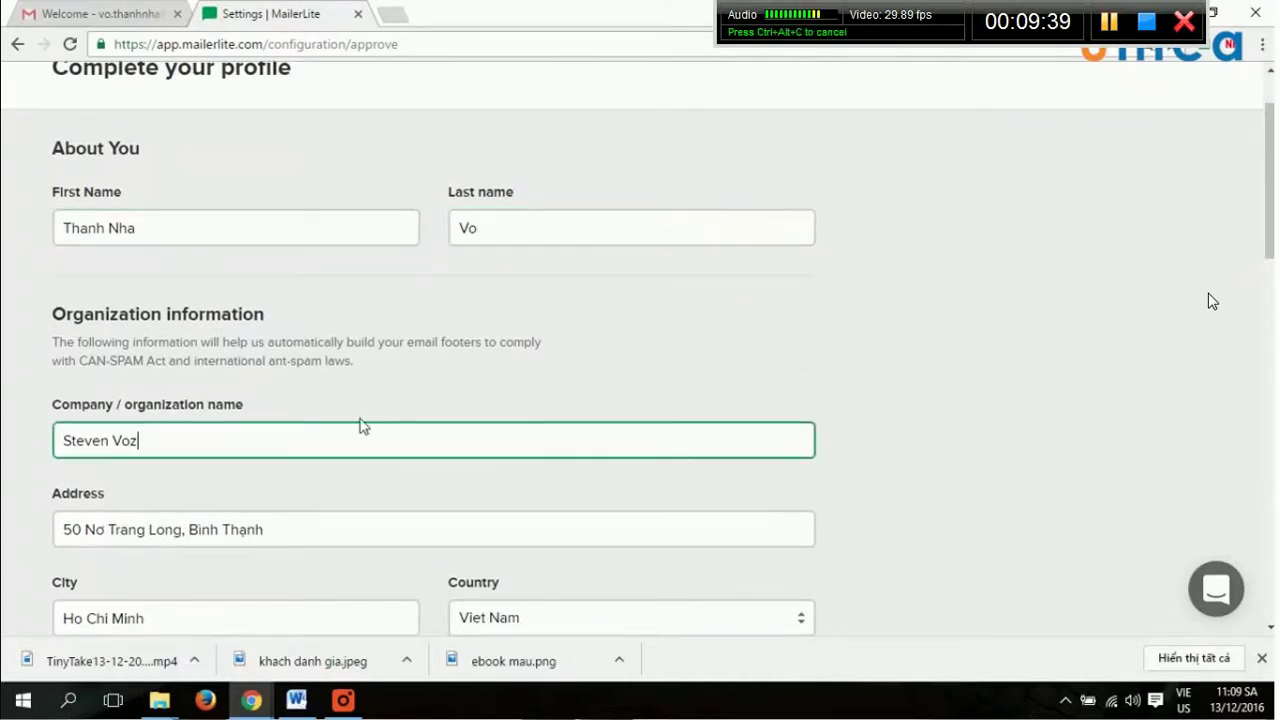
left_click(479, 562)
scroll(598, 535, "down", 2)
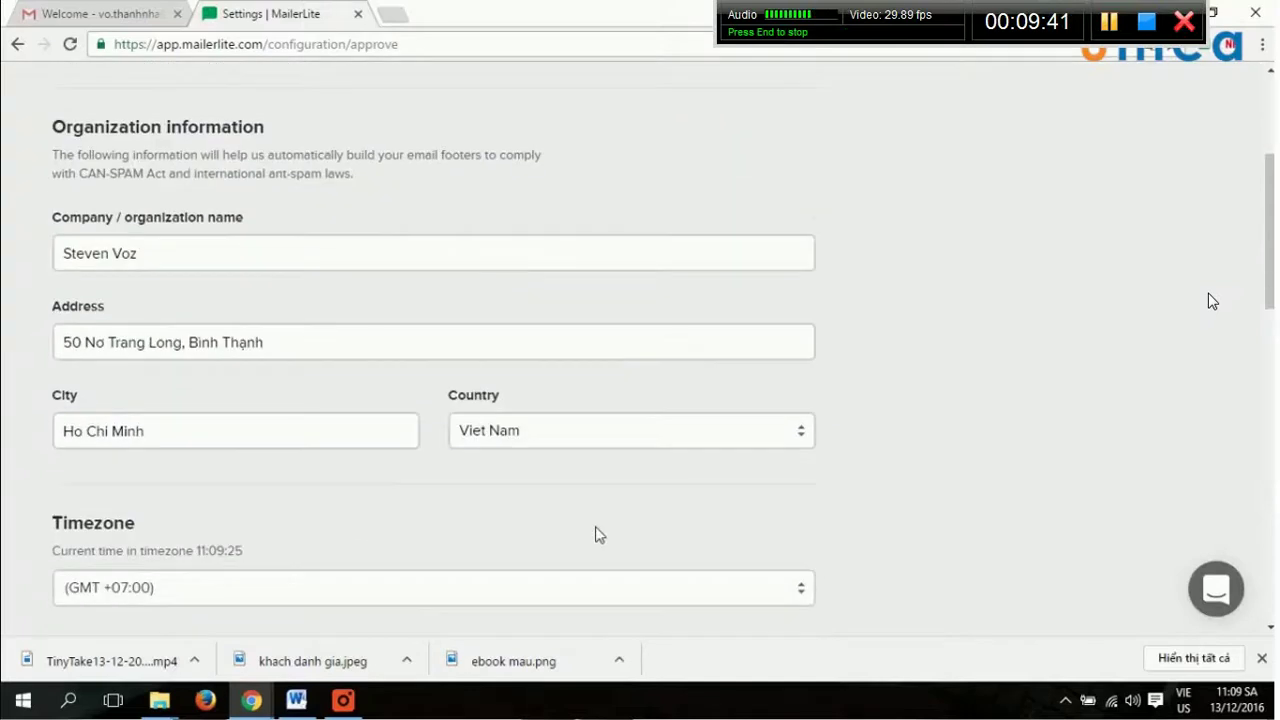
left_click(597, 438)
left_click(786, 467)
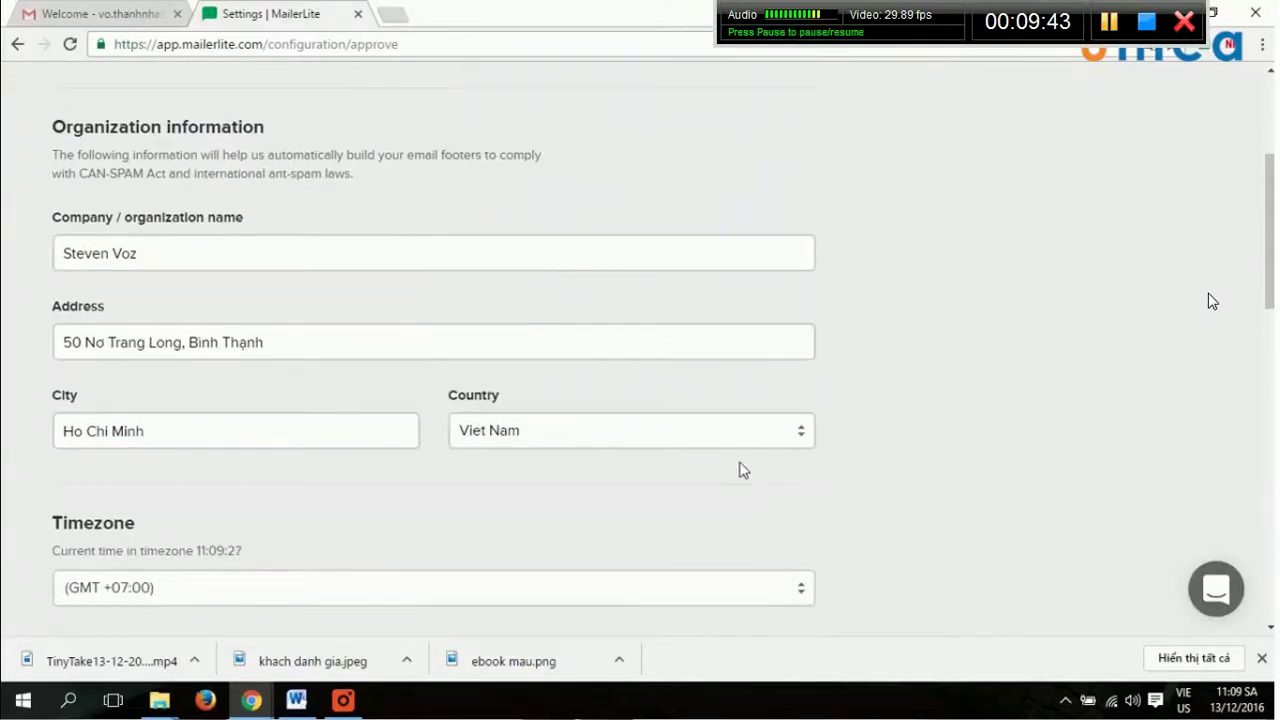
scroll(750, 487, "down", 3)
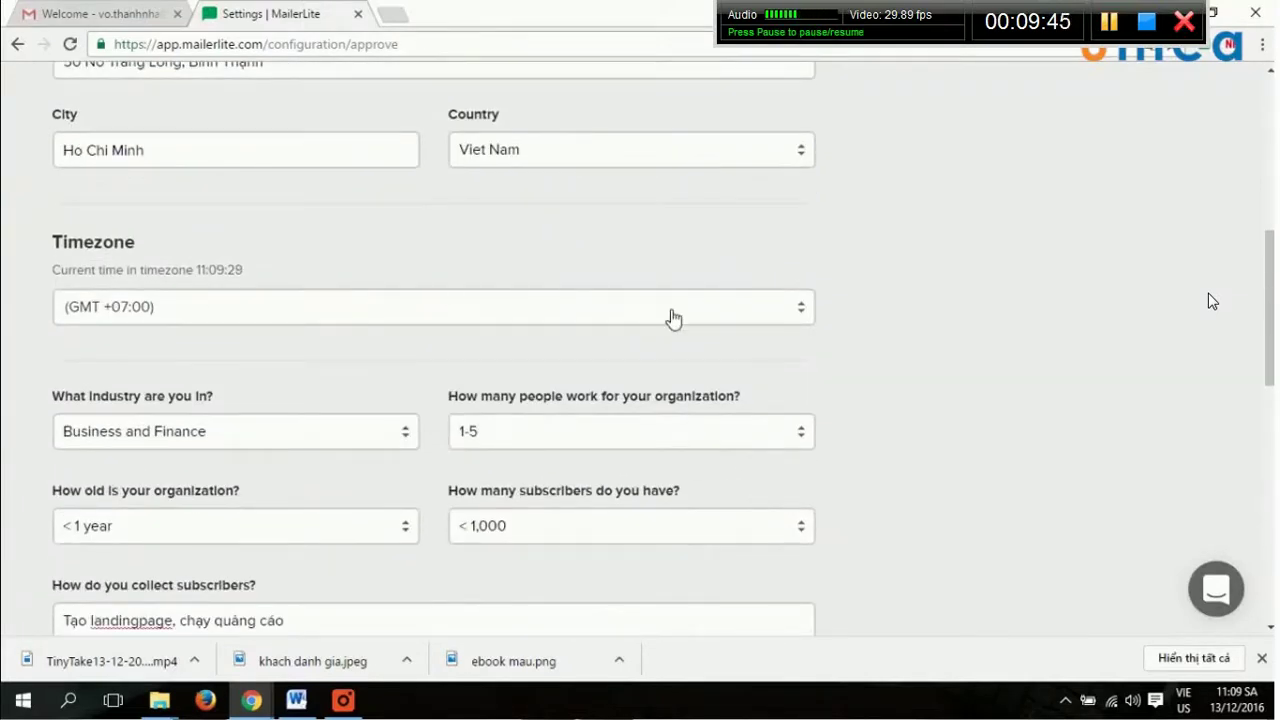
Set the timezone to (GMT +07:00) Bangkok, Hanoi, Jakarta.
left_click(624, 317)
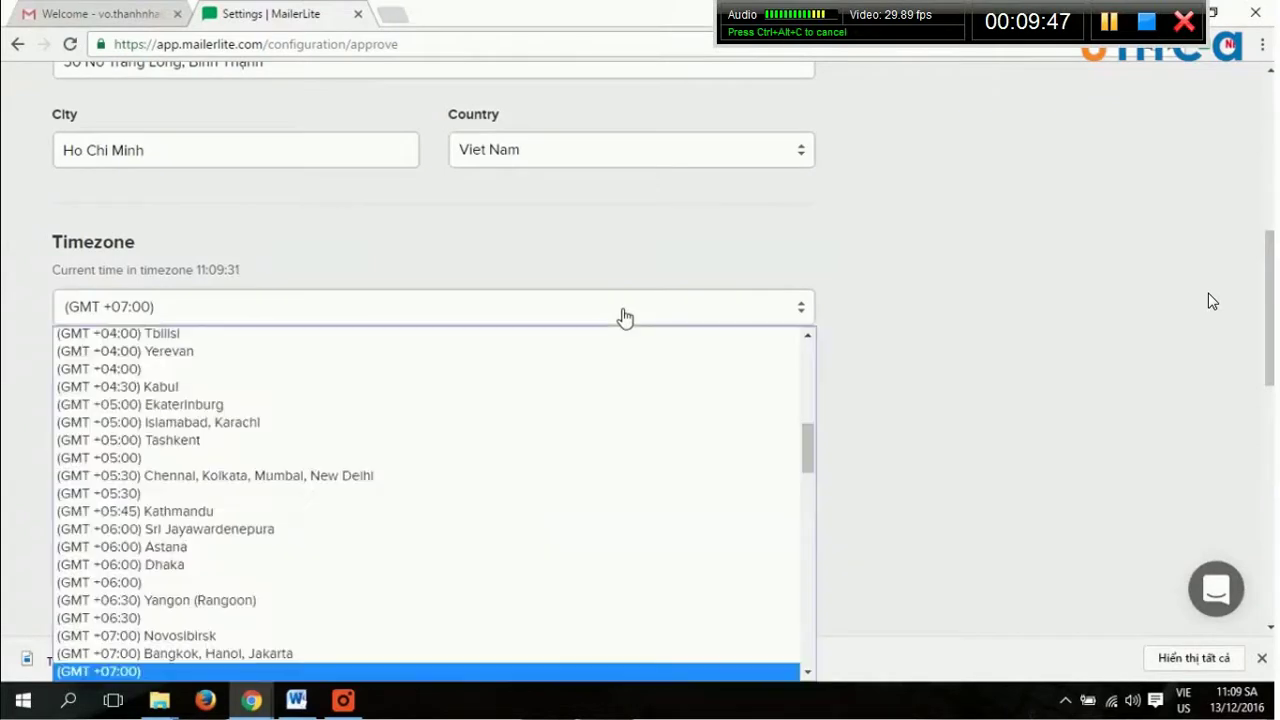
scroll(574, 540, "down", 10)
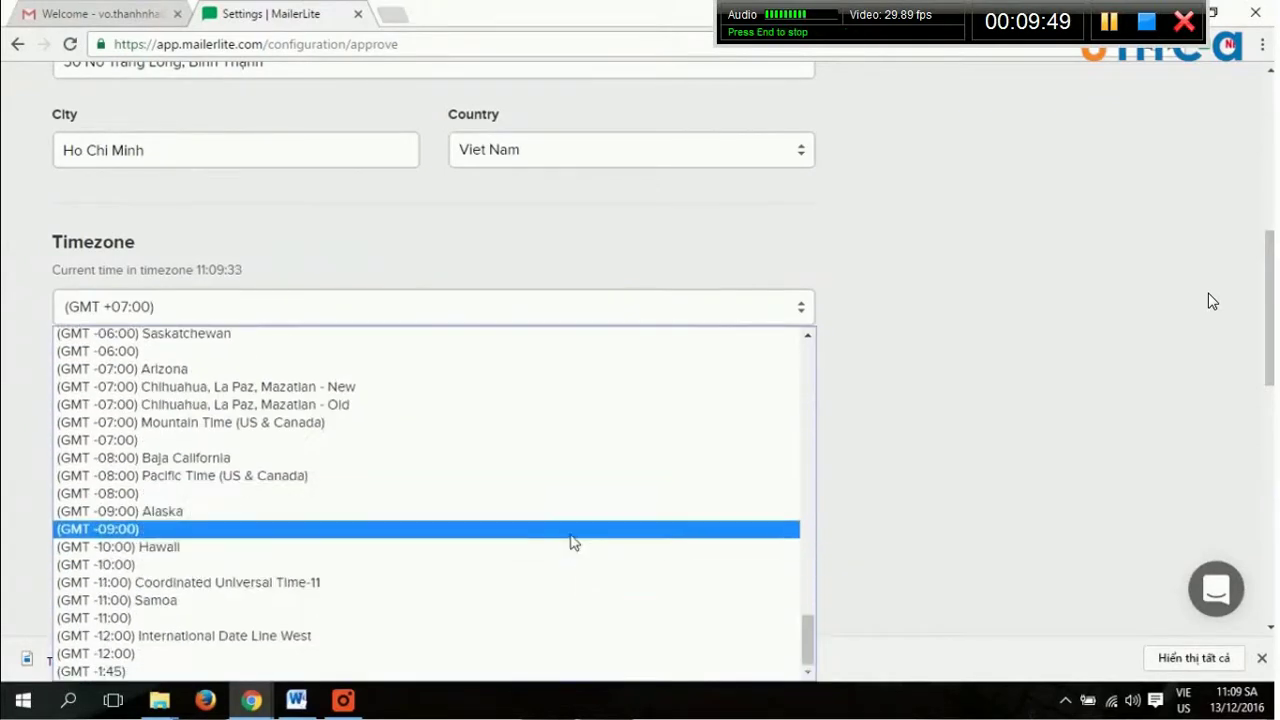
scroll(574, 544, "up", 15)
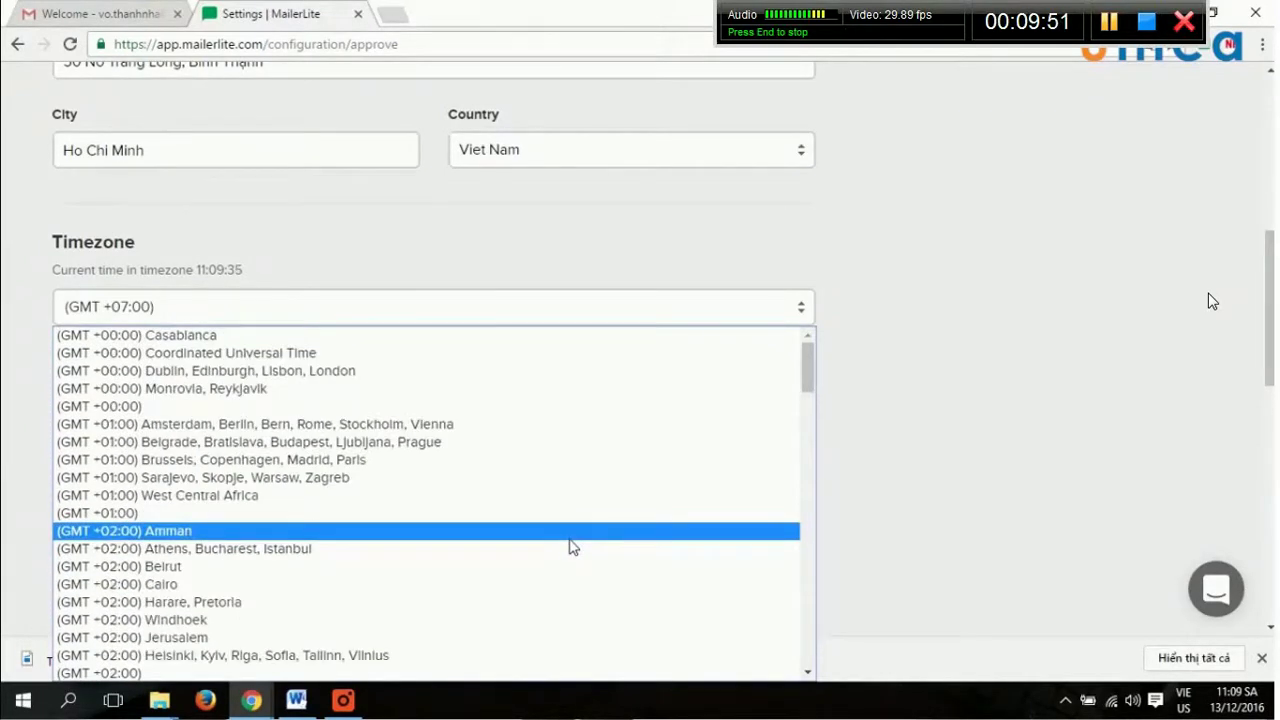
scroll(573, 545, "down", 12)
scroll(1003, 510, "down", 2)
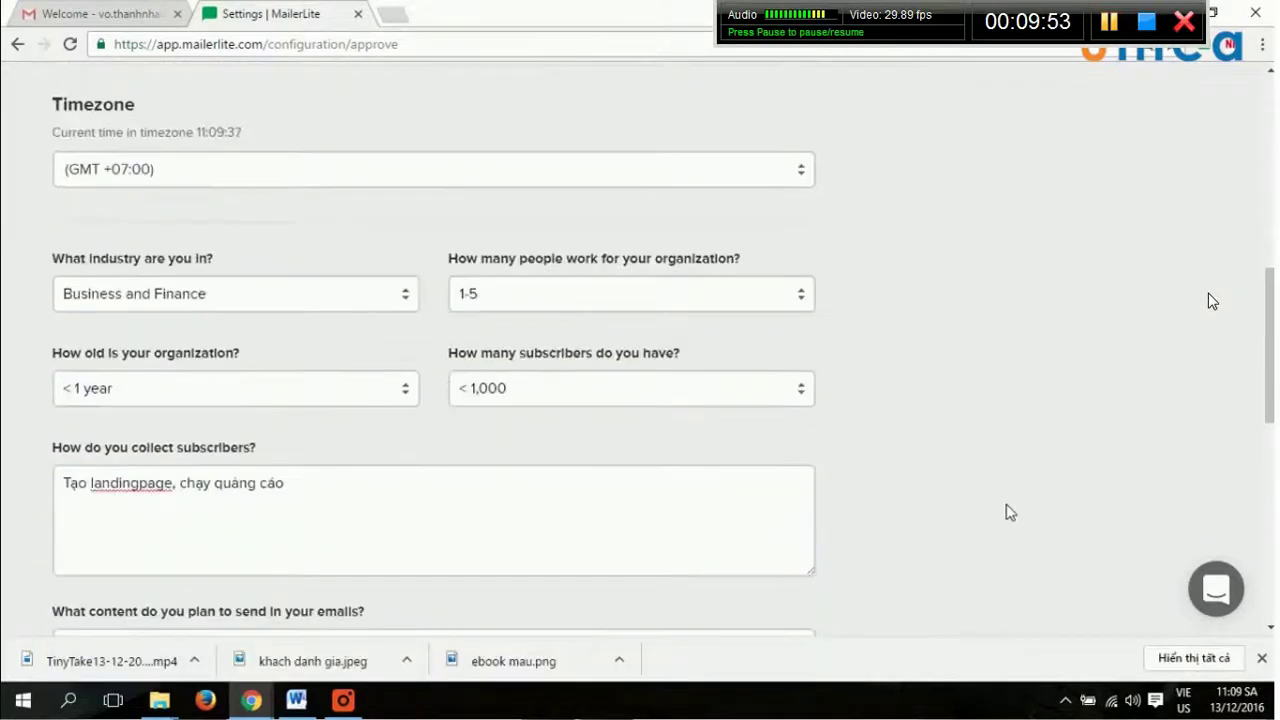
scroll(1003, 511, "up", 3)
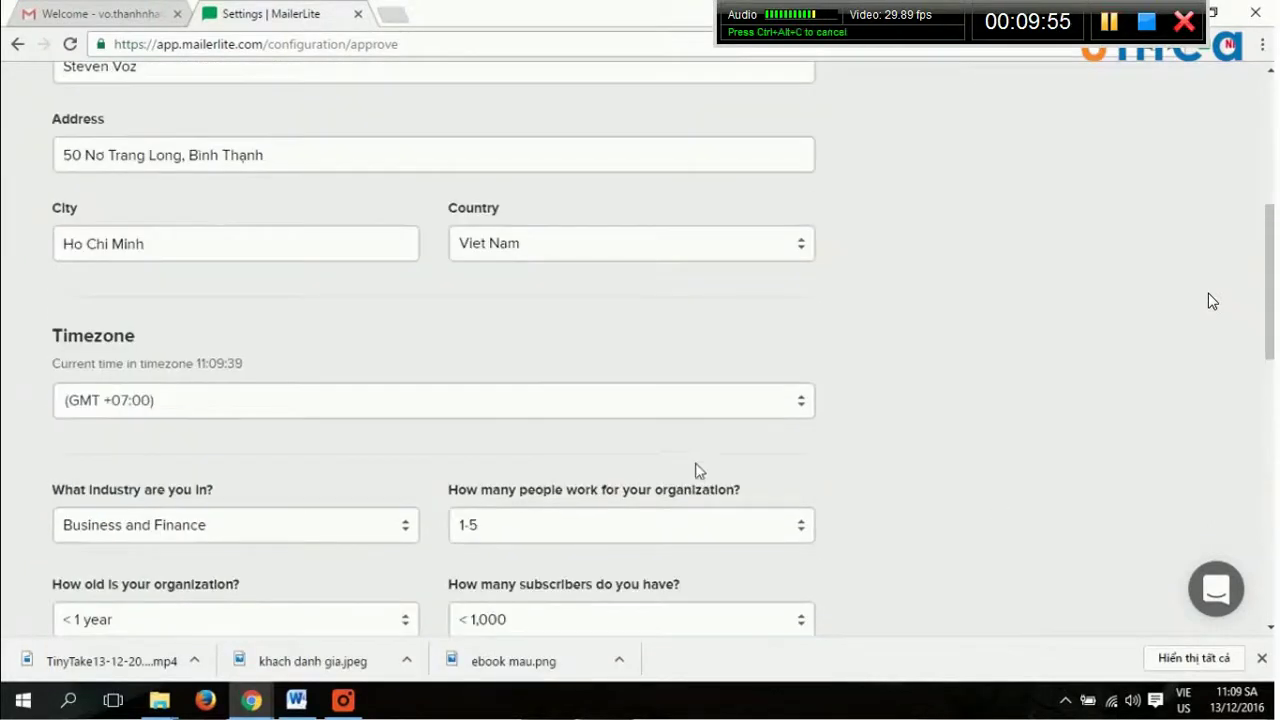
left_click(732, 410)
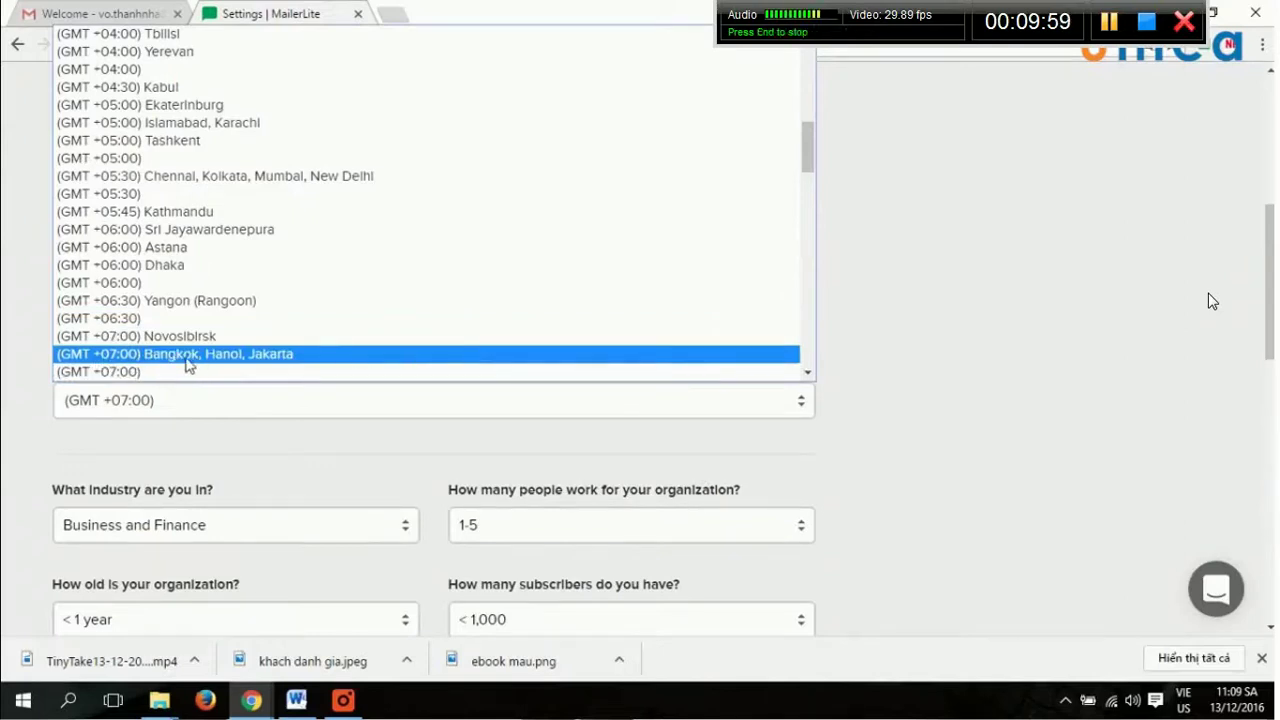
left_click(282, 366)
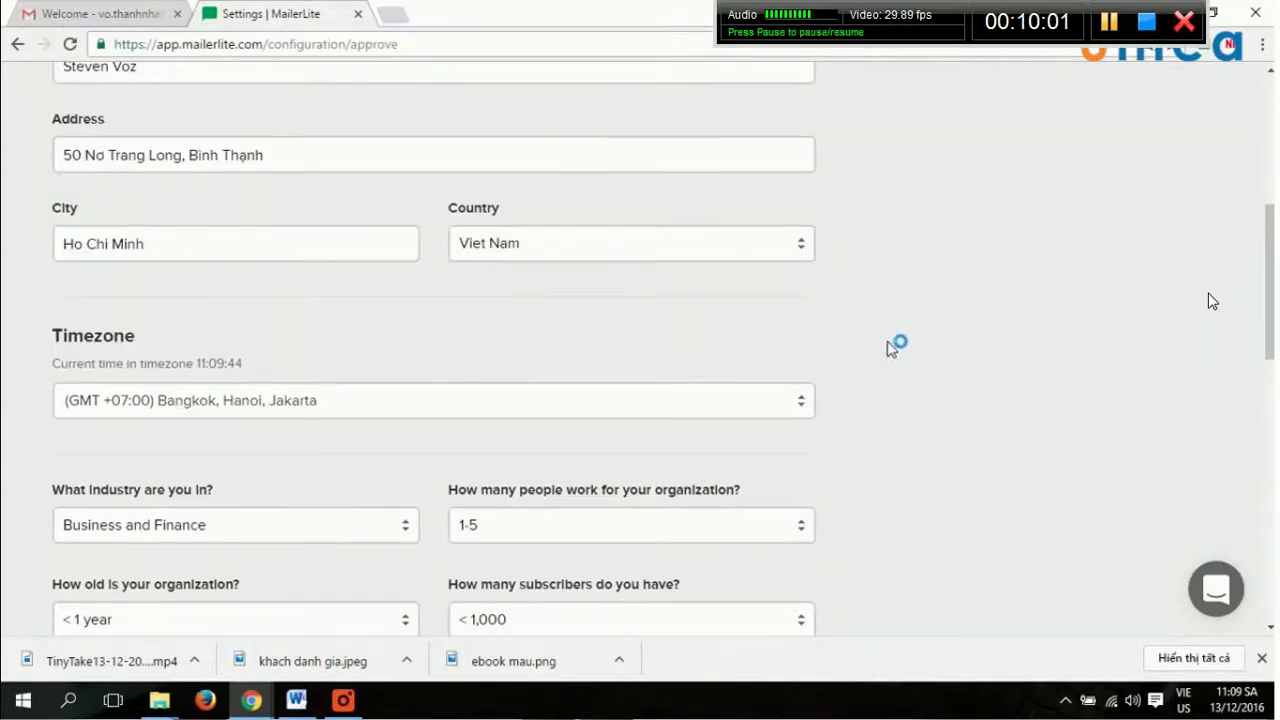
scroll(900, 360, "down", 3)
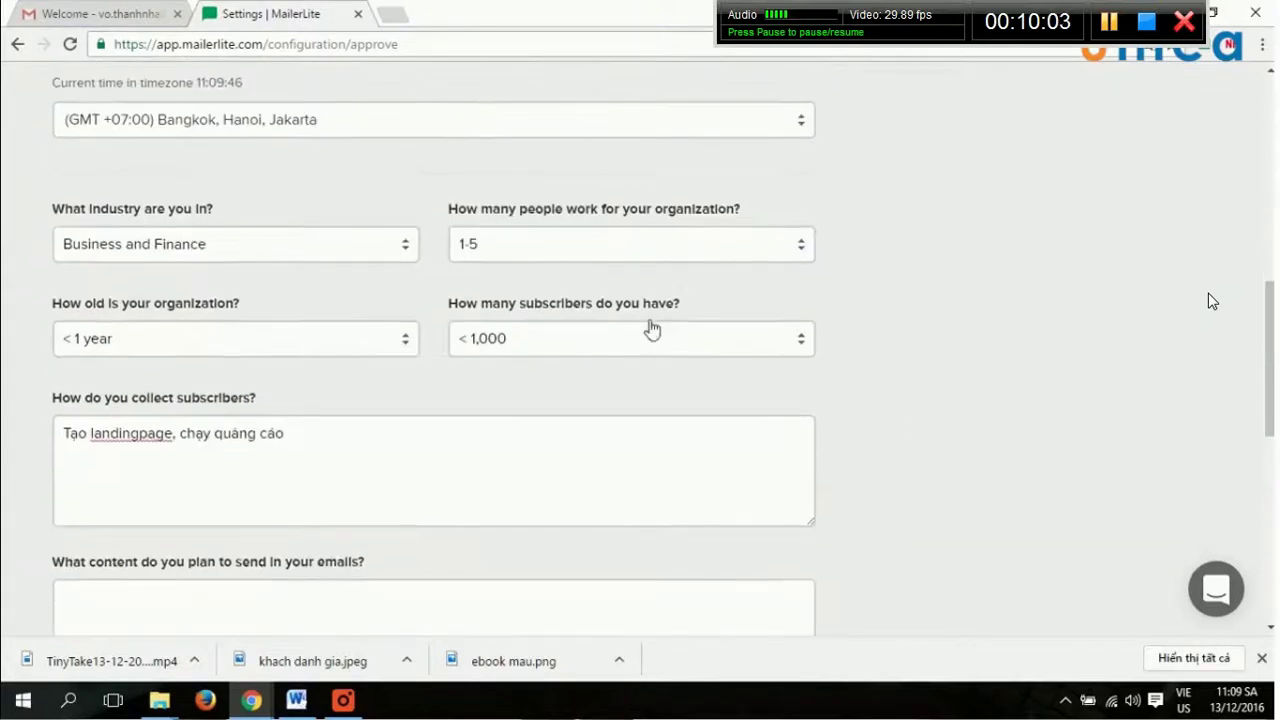
left_click(385, 258)
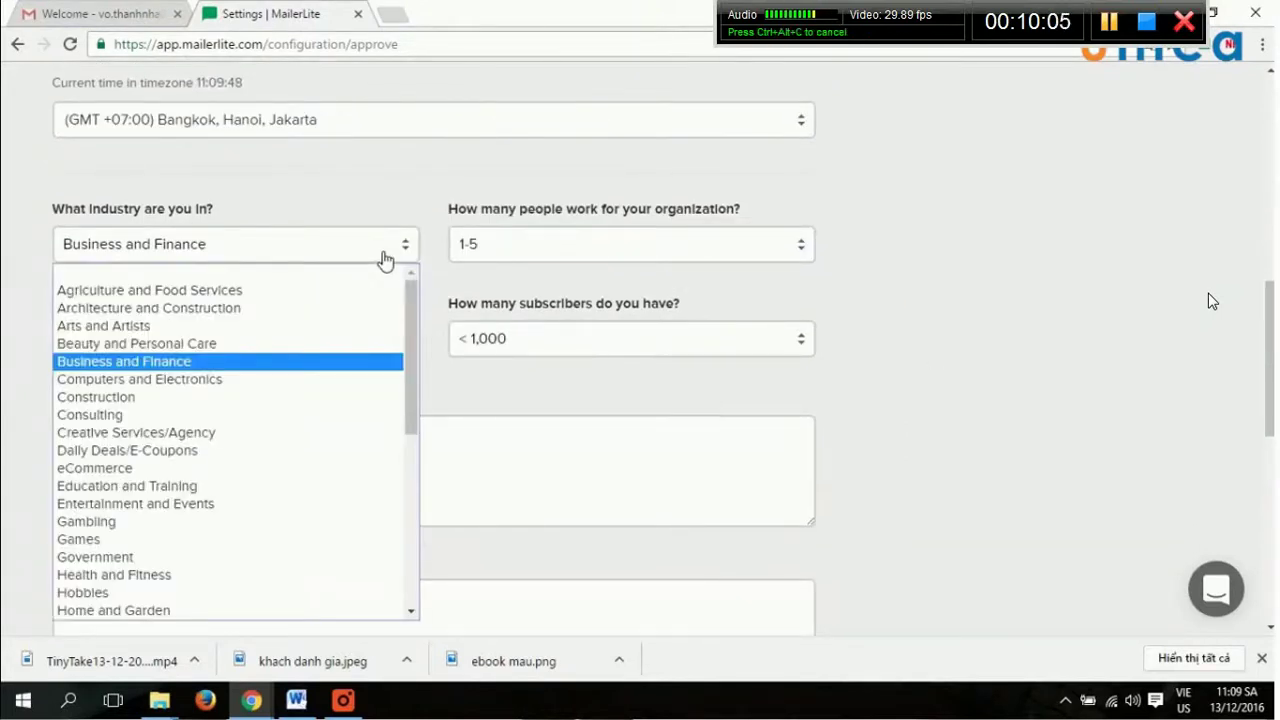
scroll(222, 528, "down", 3)
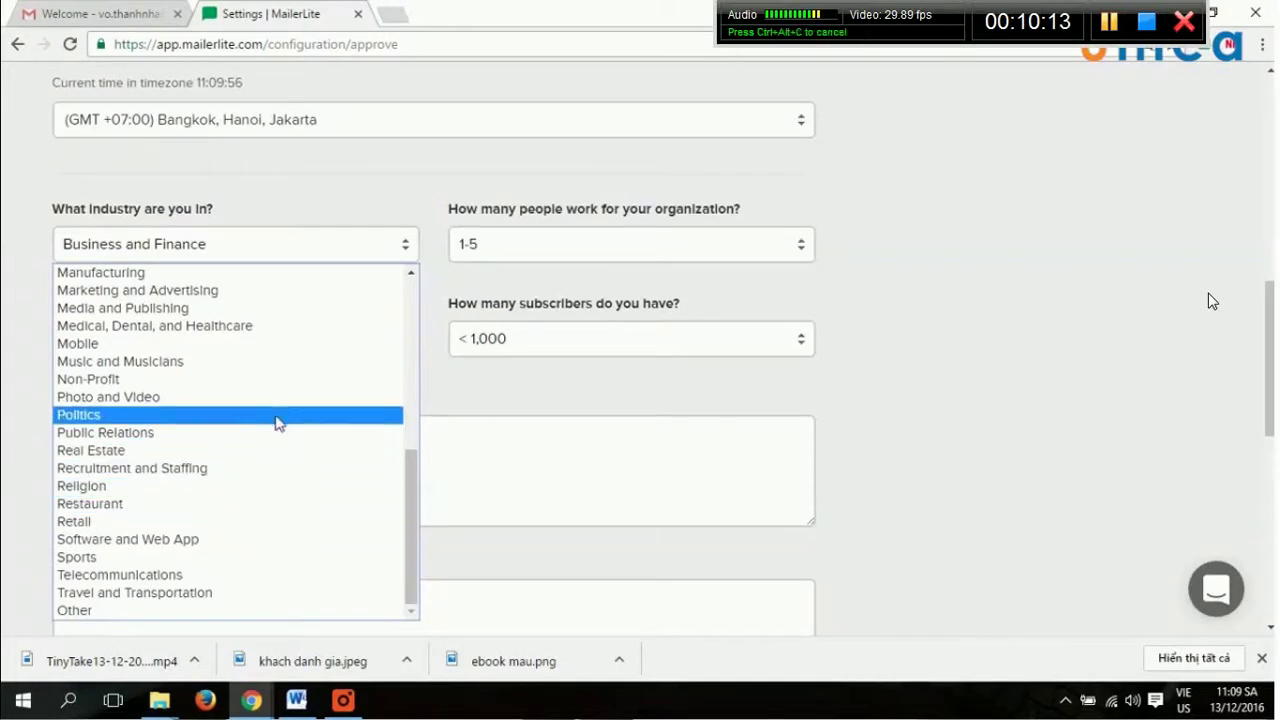
scroll(310, 432, "up", 4)
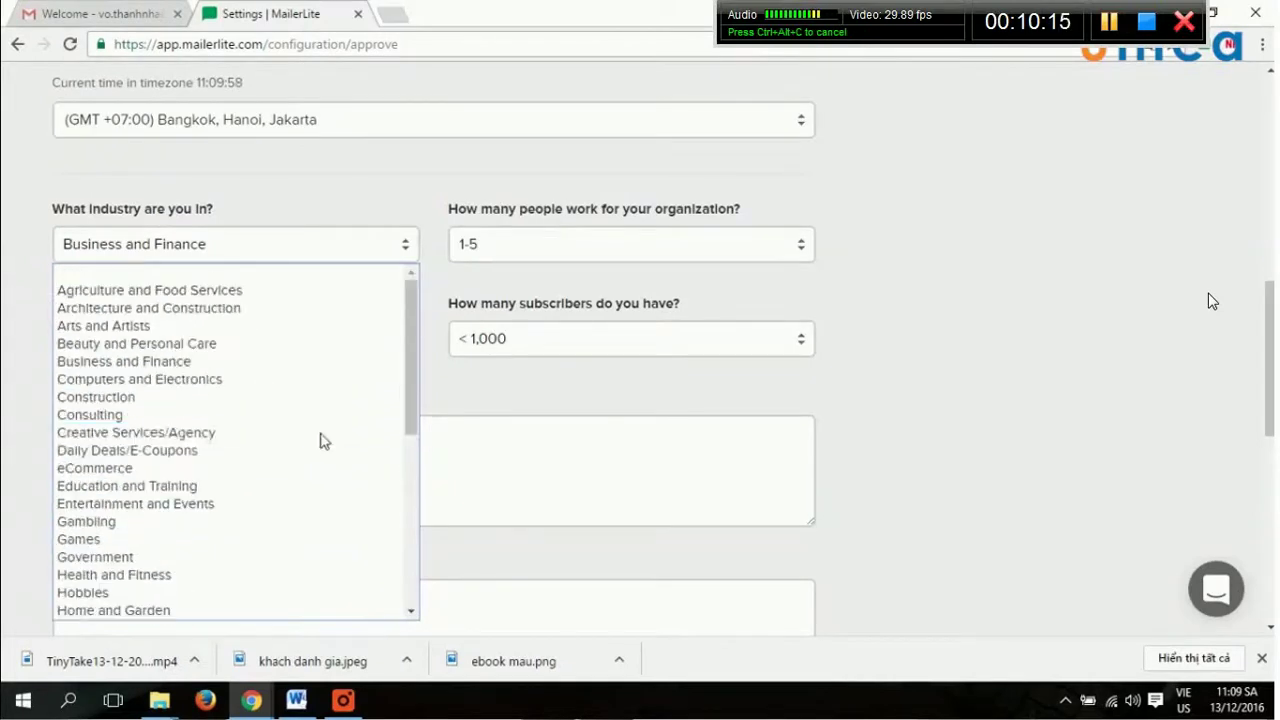
left_click(285, 362)
left_click(552, 352)
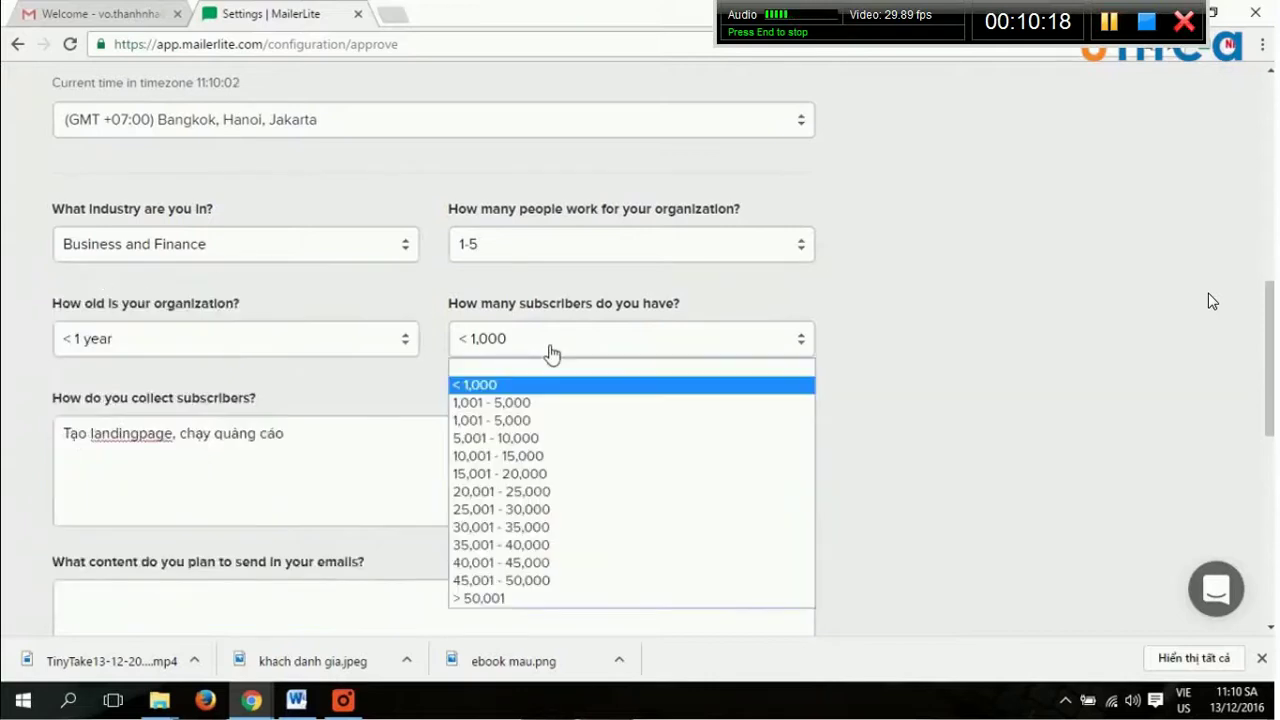
left_click(491, 392)
left_click(637, 250)
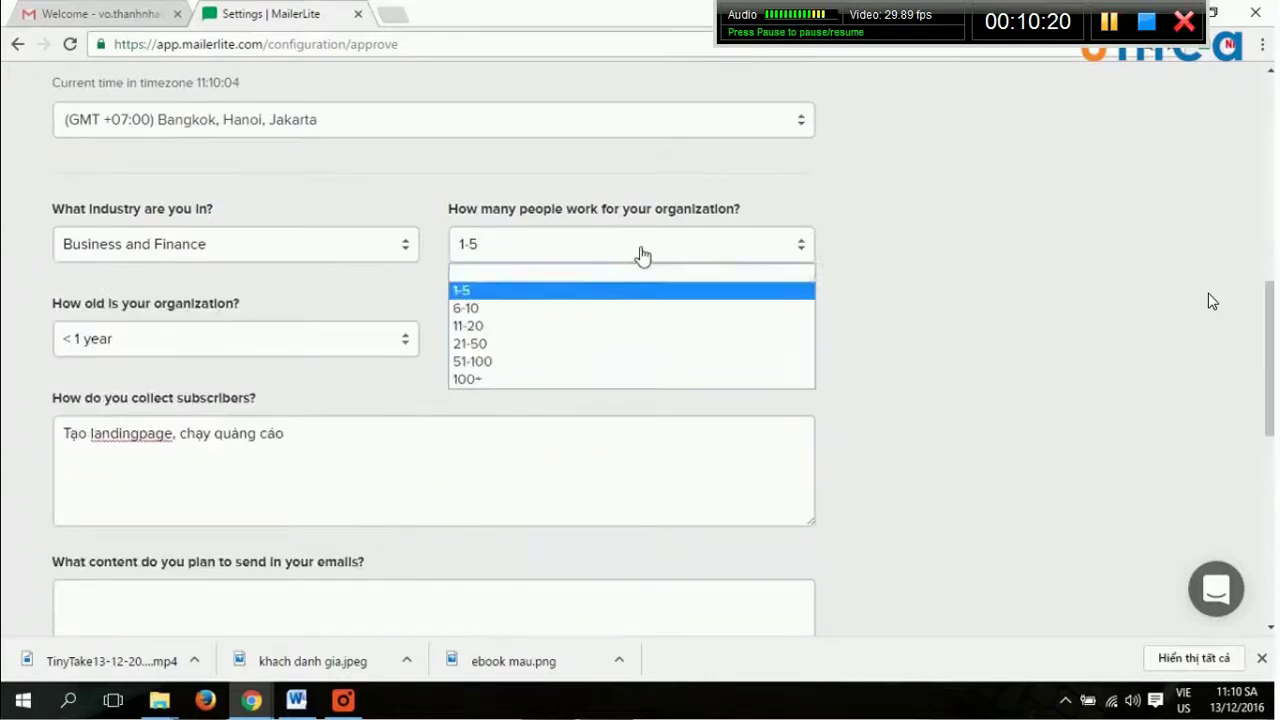
left_click(468, 297)
left_click(334, 338)
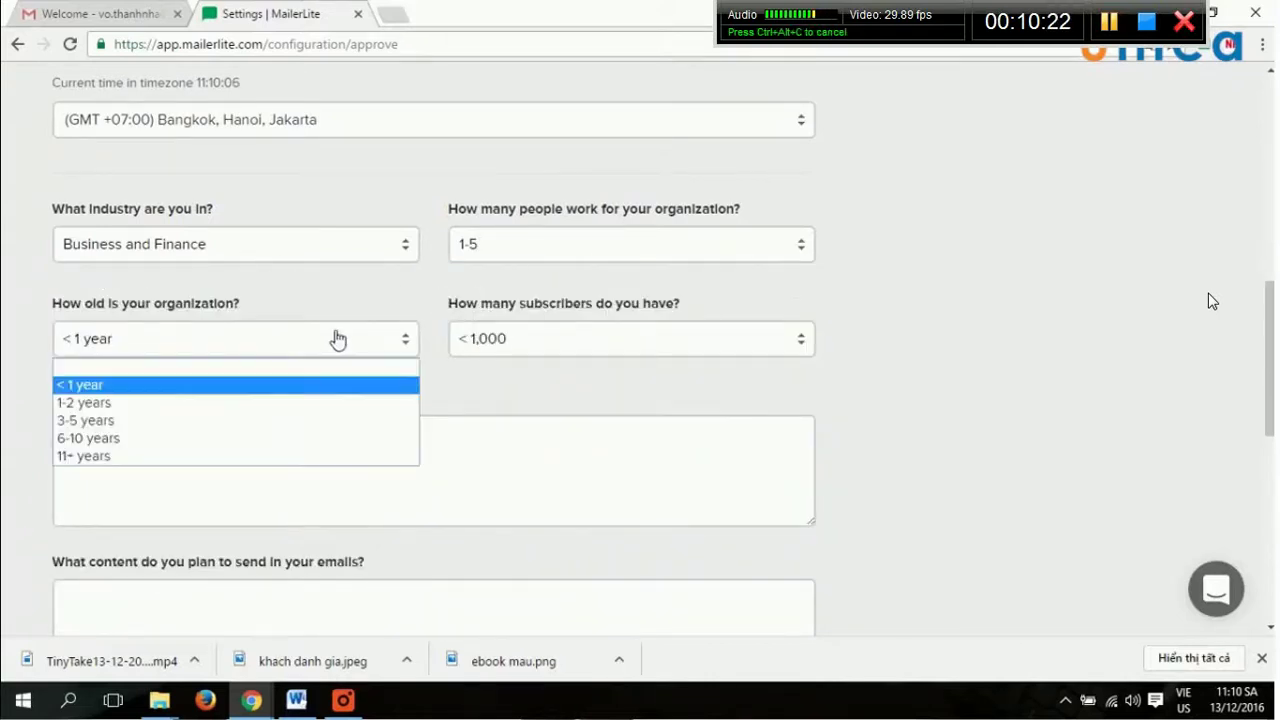
left_click(877, 409)
key("Tab")
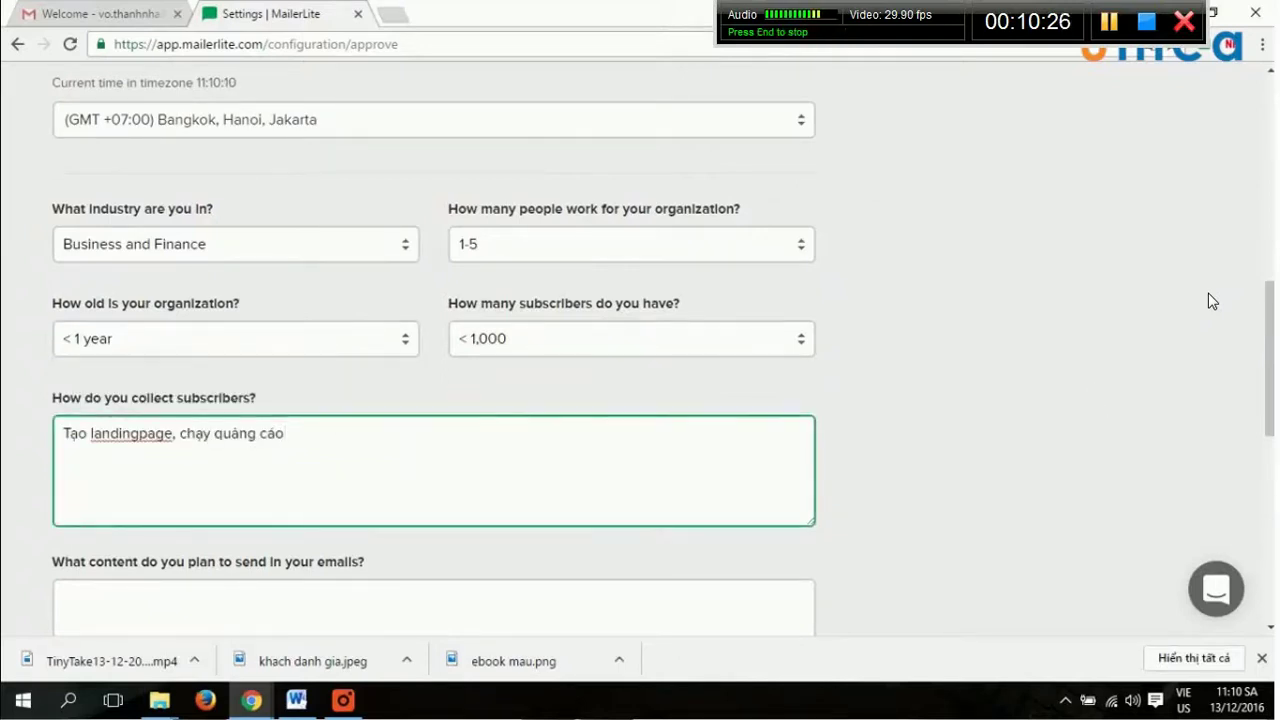
Answer the planned email content with 'Hướng dẫn thực hành internet marketing'.
scroll(1210, 300, "down", 1)
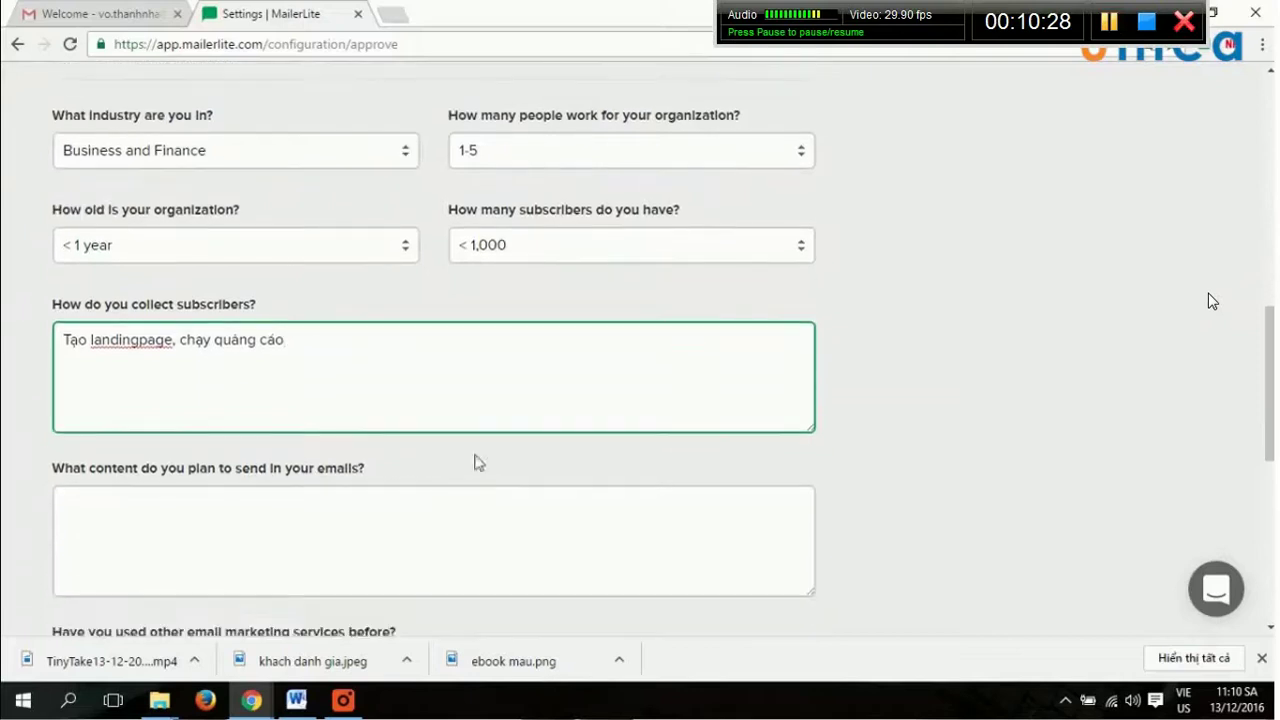
key("Tab")
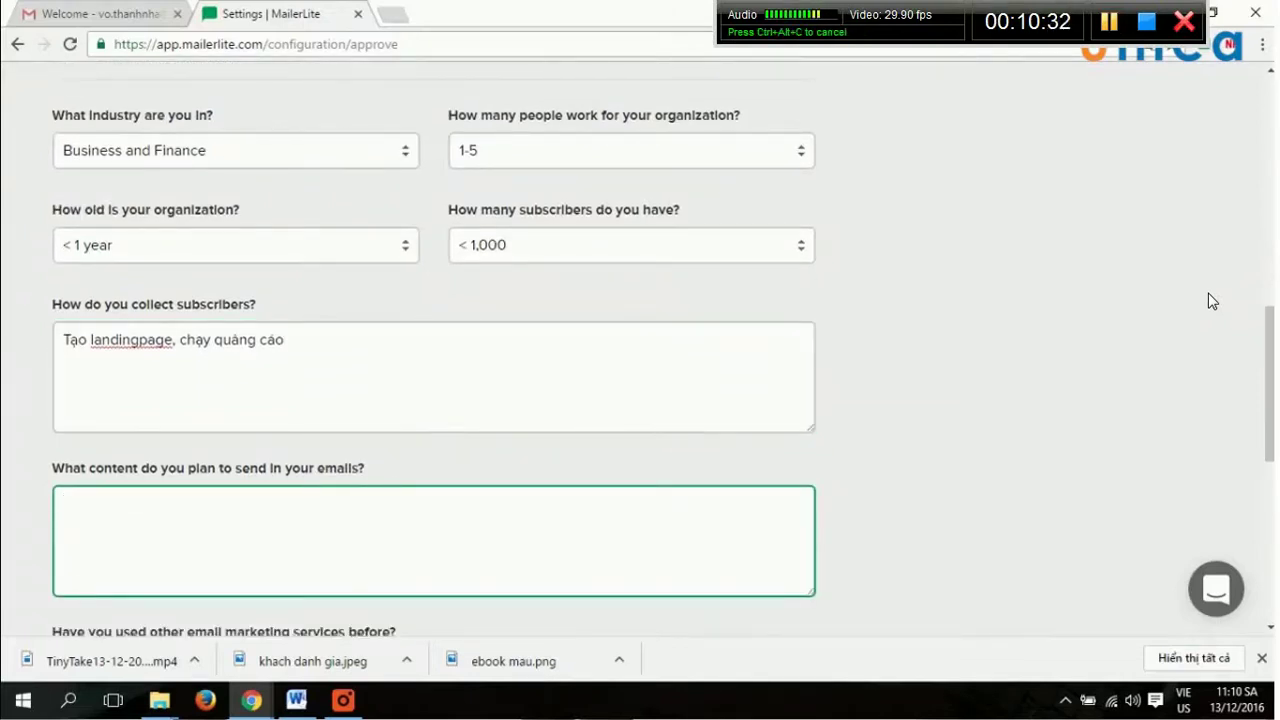
type("hươn")
key("BackSpace")
key("BackSpace")
key("BackSpace")
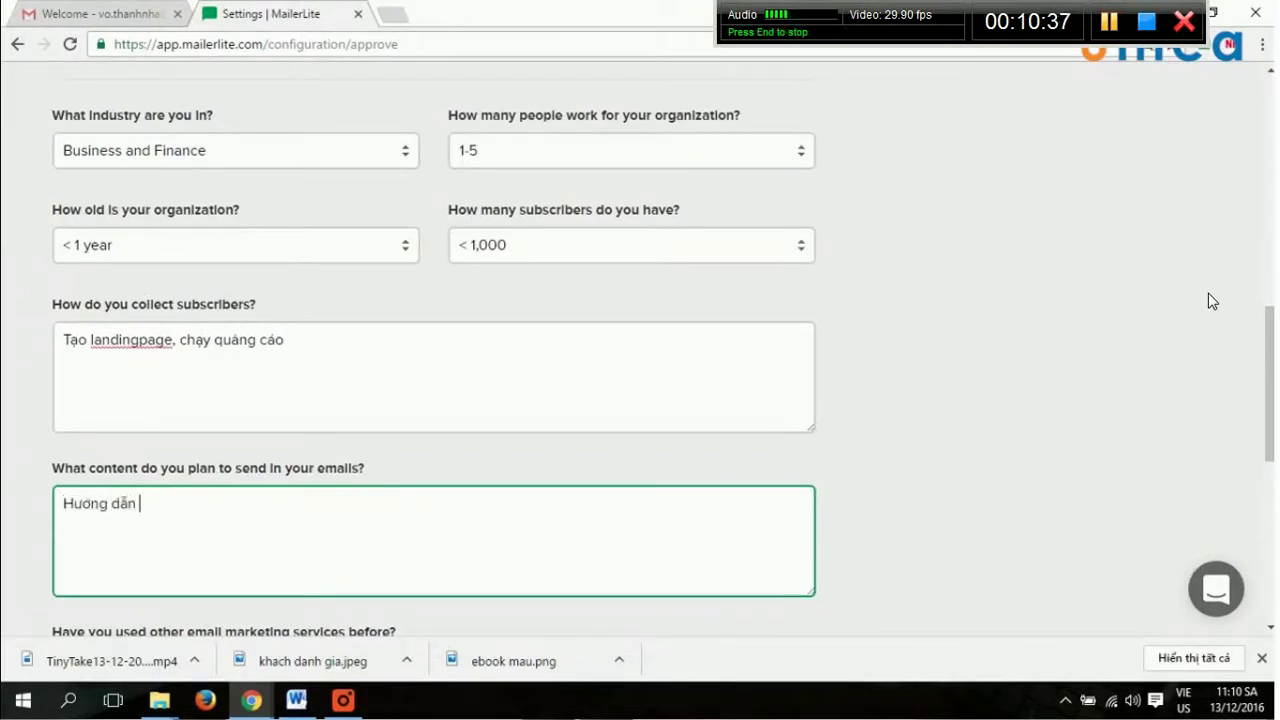
type("thuc ha")
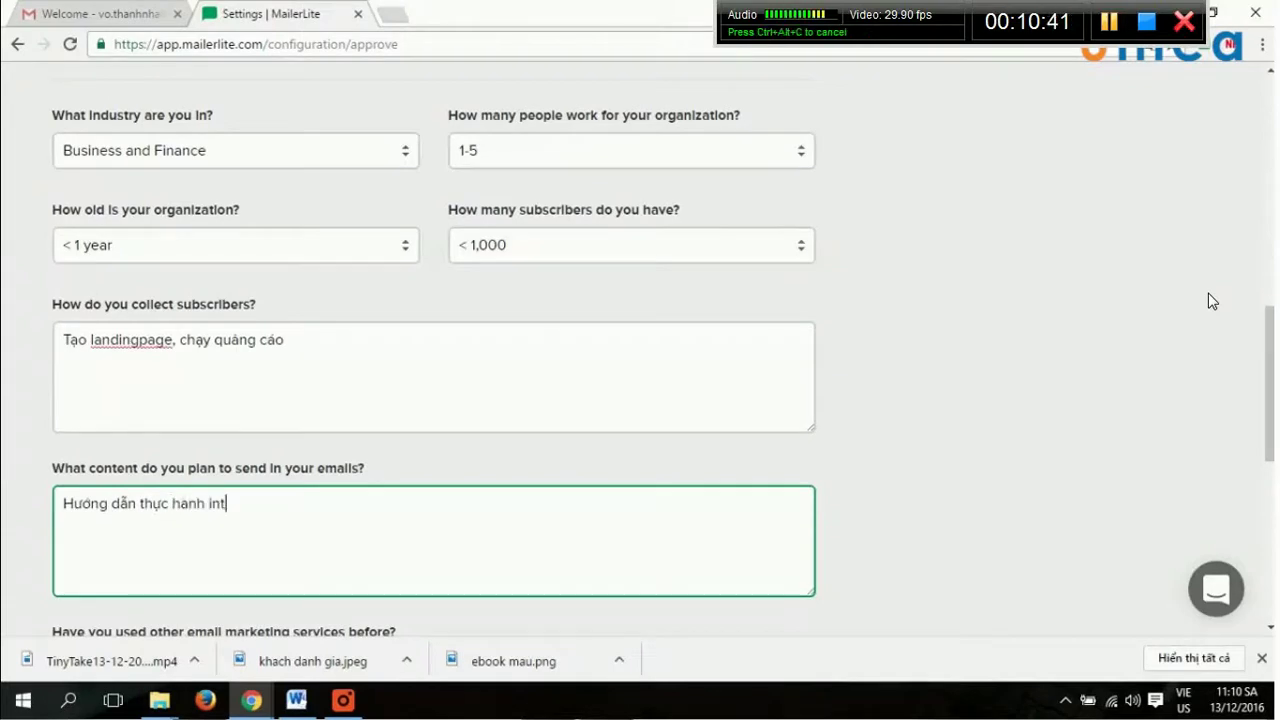
type("nh internet marketing")
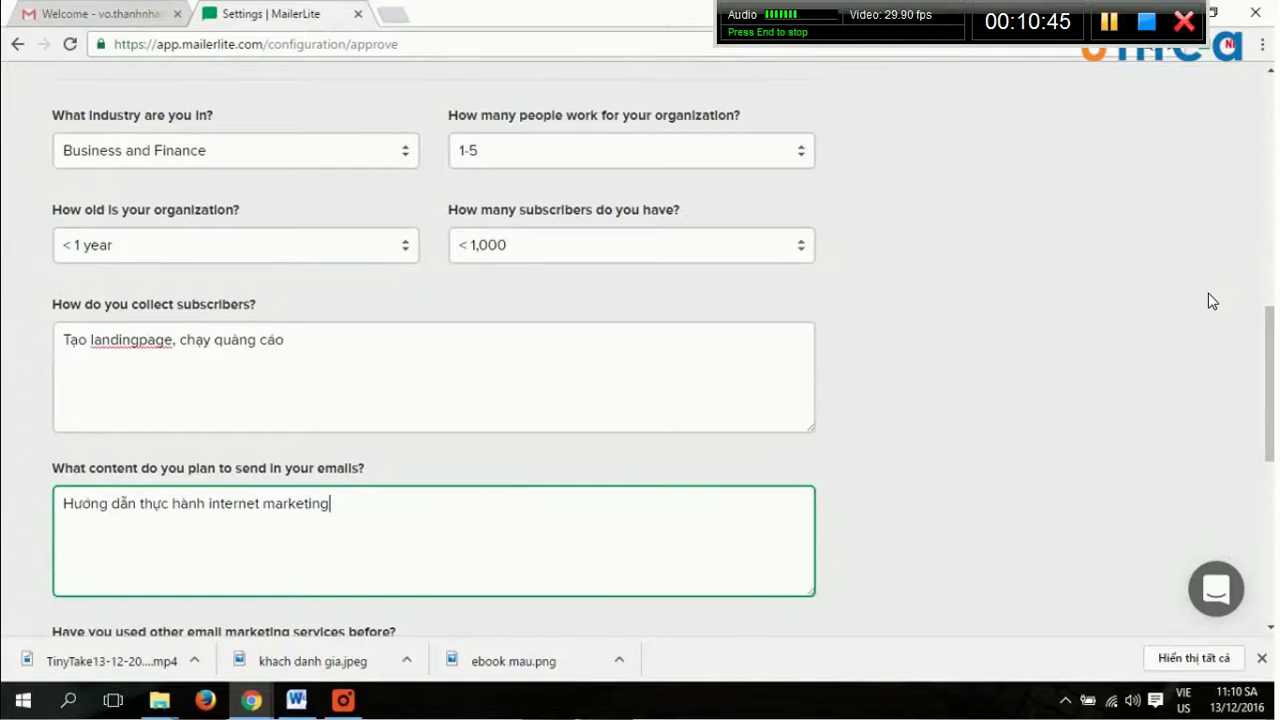
Select GetResponse as the previously used email service.
scroll(494, 449, "down", 5)
scroll(323, 397, "up", 4)
left_click(371, 480)
left_click(556, 475)
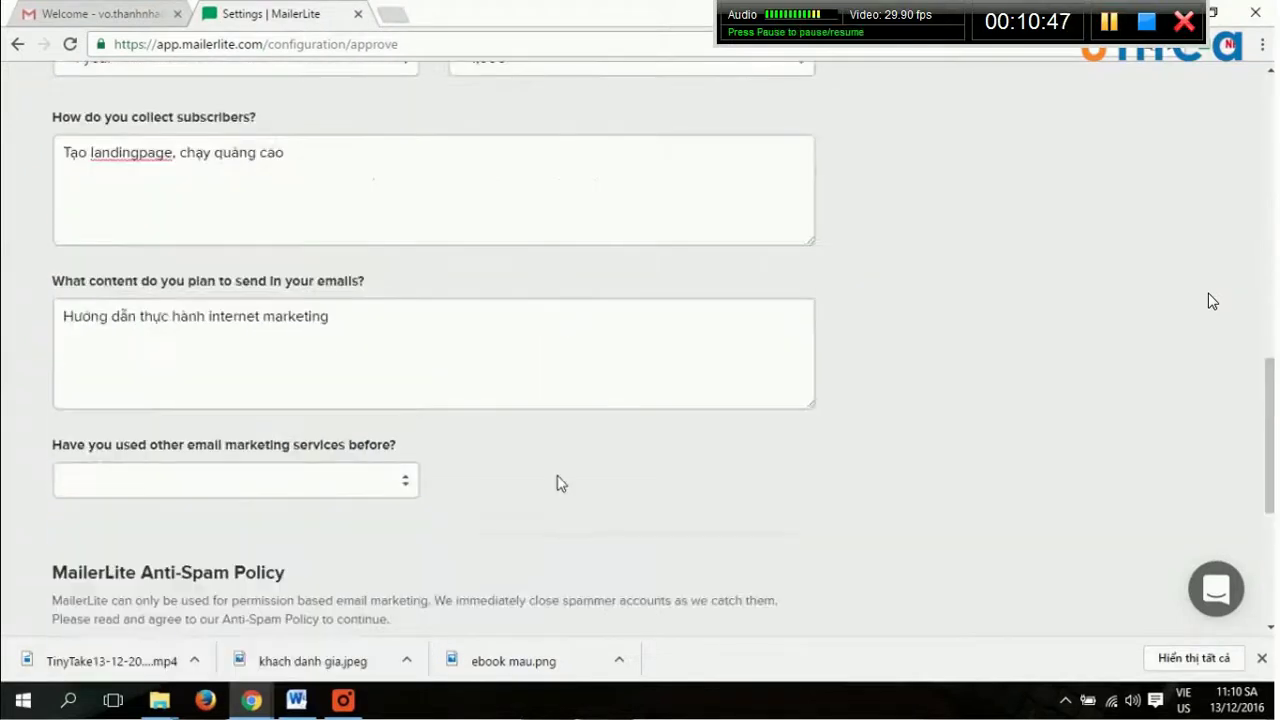
scroll(523, 466, "down", 1)
left_click(409, 395)
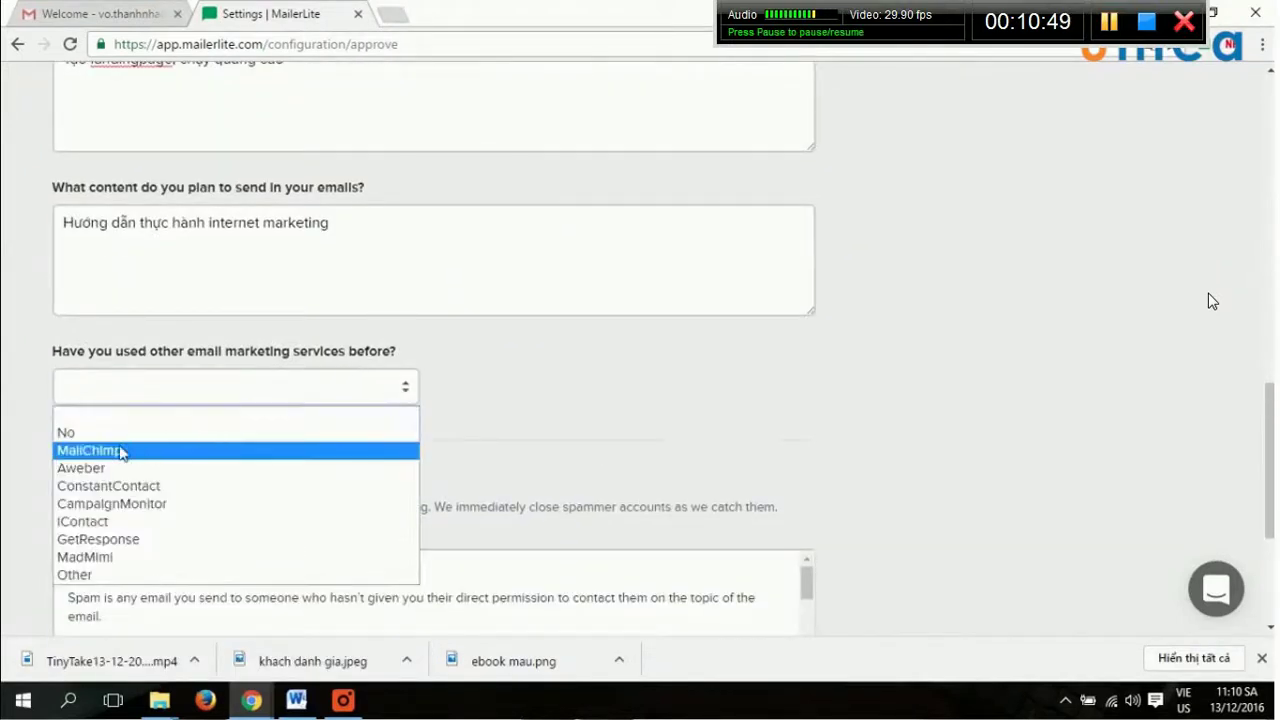
left_click(145, 539)
scroll(518, 412, "down", 3)
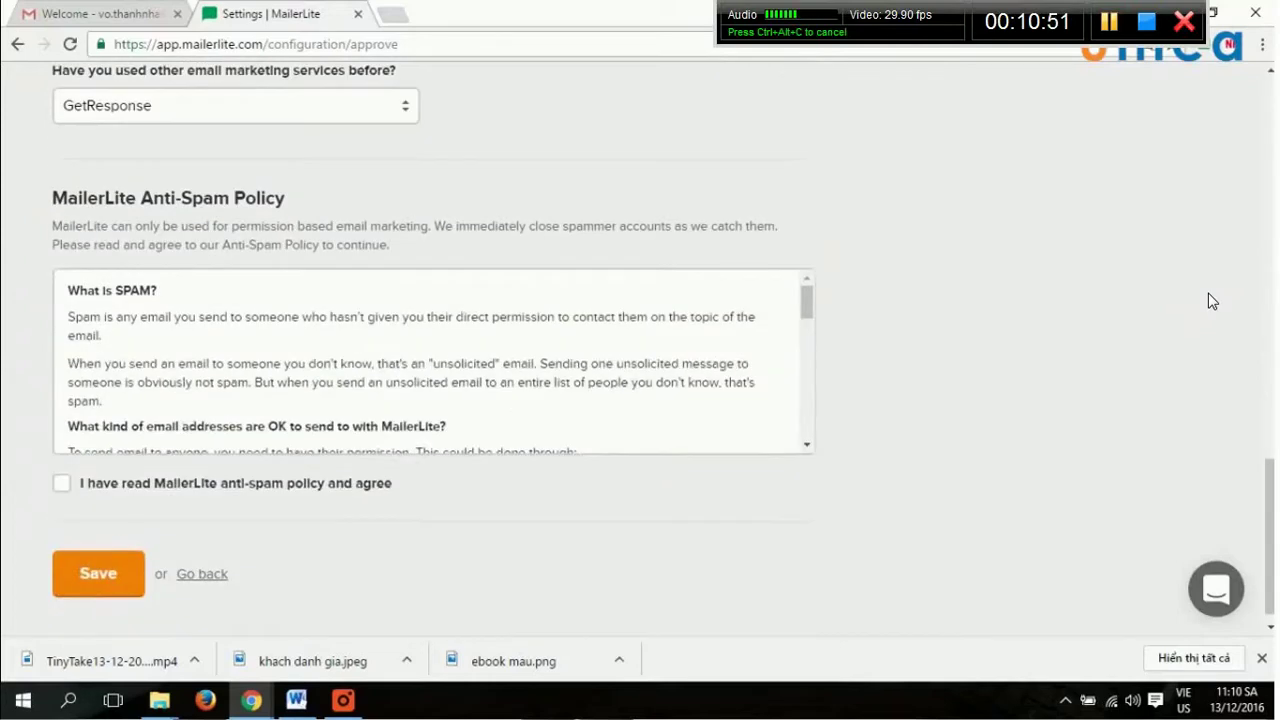
scroll(469, 386, "down", 1)
scroll(593, 376, "down", 5)
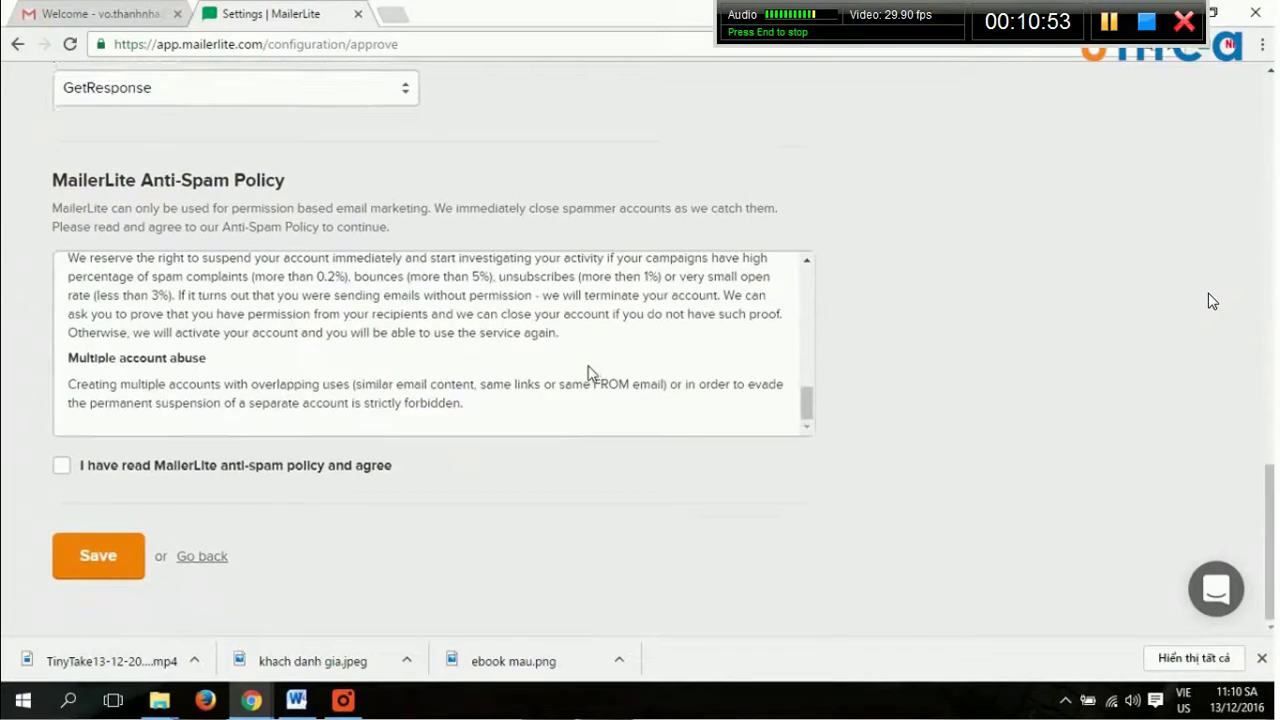
Read the Anti-Spam Policy, tick the agreement checkbox, and save the profile.
scroll(471, 380, "up", 8)
scroll(474, 384, "down", 6)
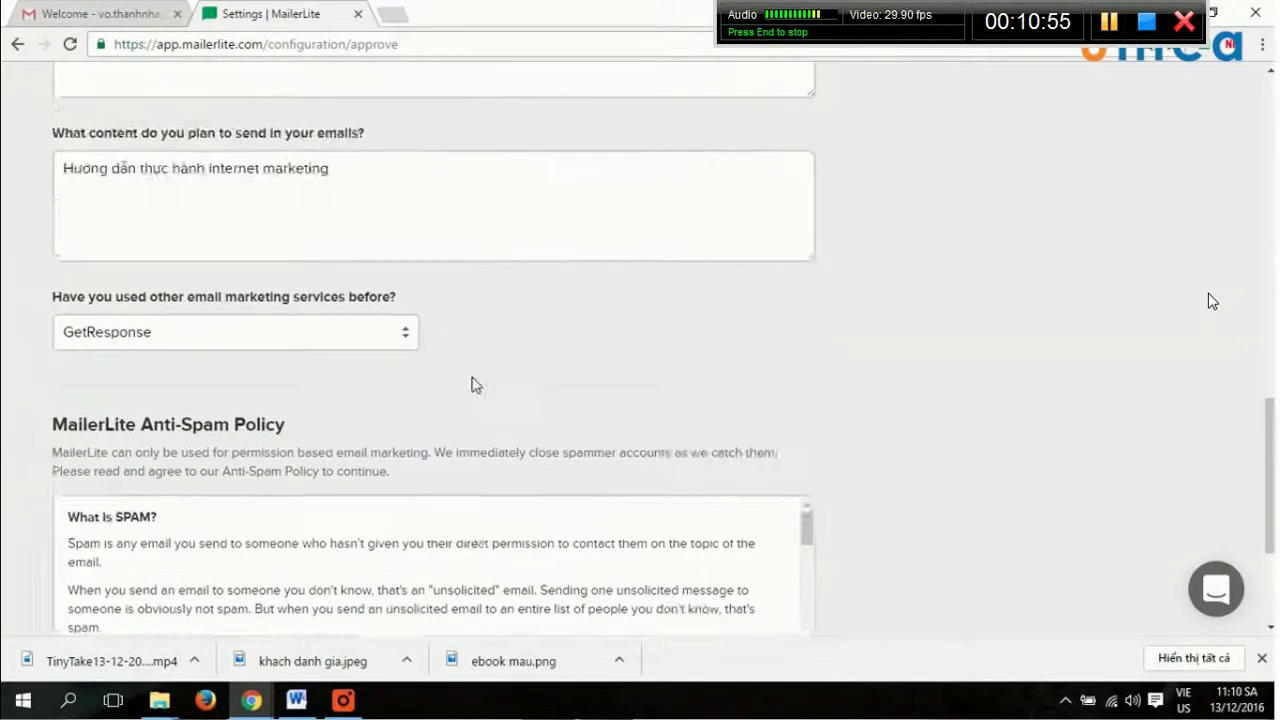
scroll(478, 384, "up", 4)
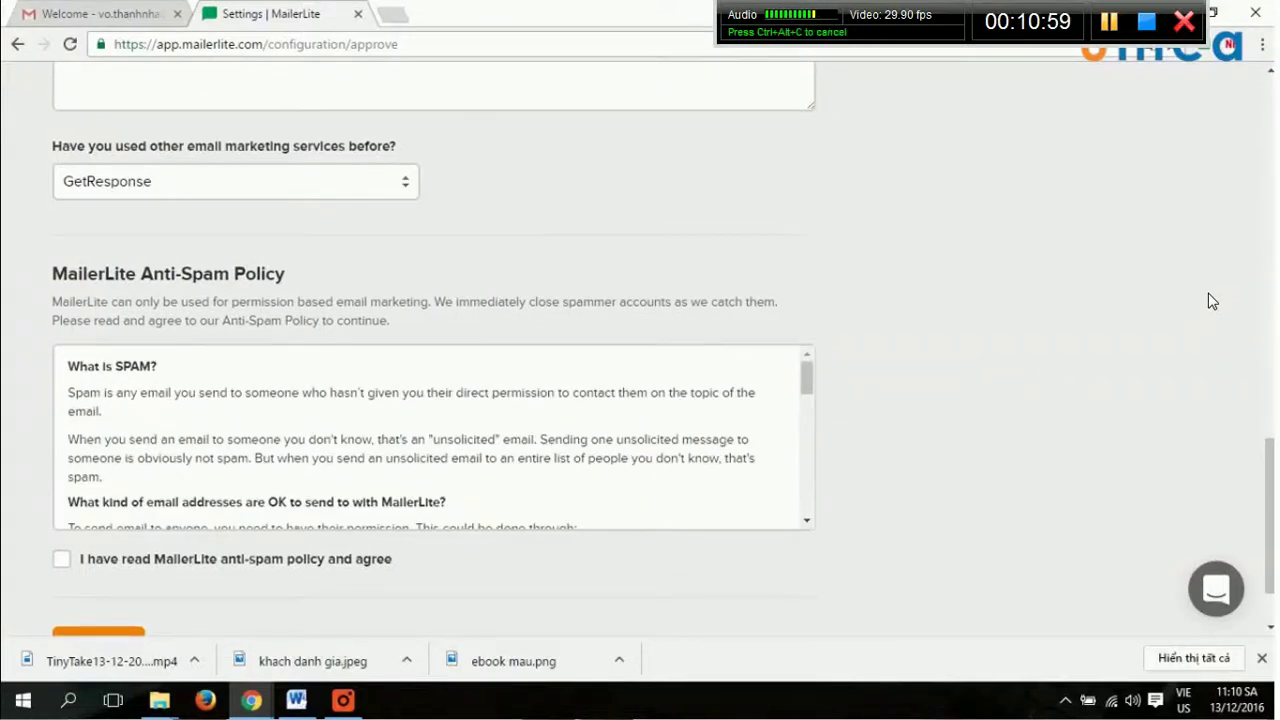
left_click_drag(807, 378, 816, 508)
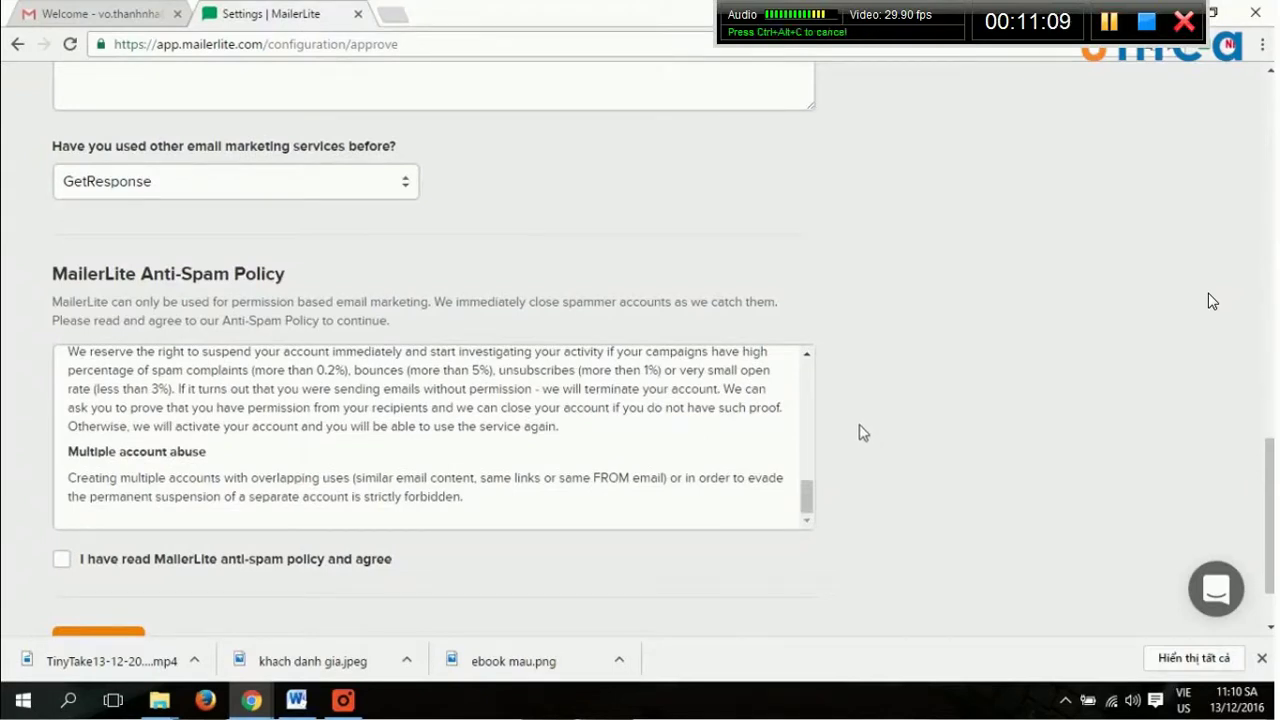
left_click_drag(808, 500, 806, 500)
scroll(808, 420, "down", 2)
left_click(62, 559)
scroll(700, 557, "down", 1)
left_click(105, 565)
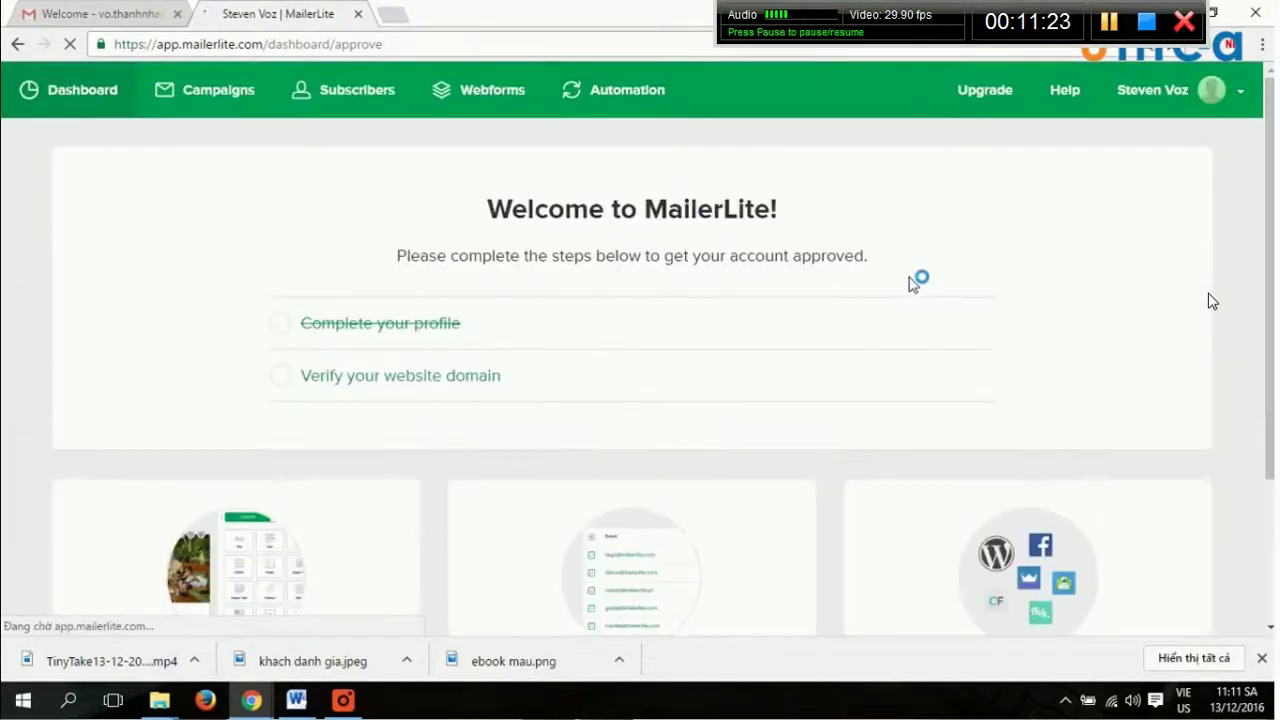
Open Webforms in a new tab, start a new webform and name it 'Demo Land'.
right_click(522, 100)
left_click(551, 107)
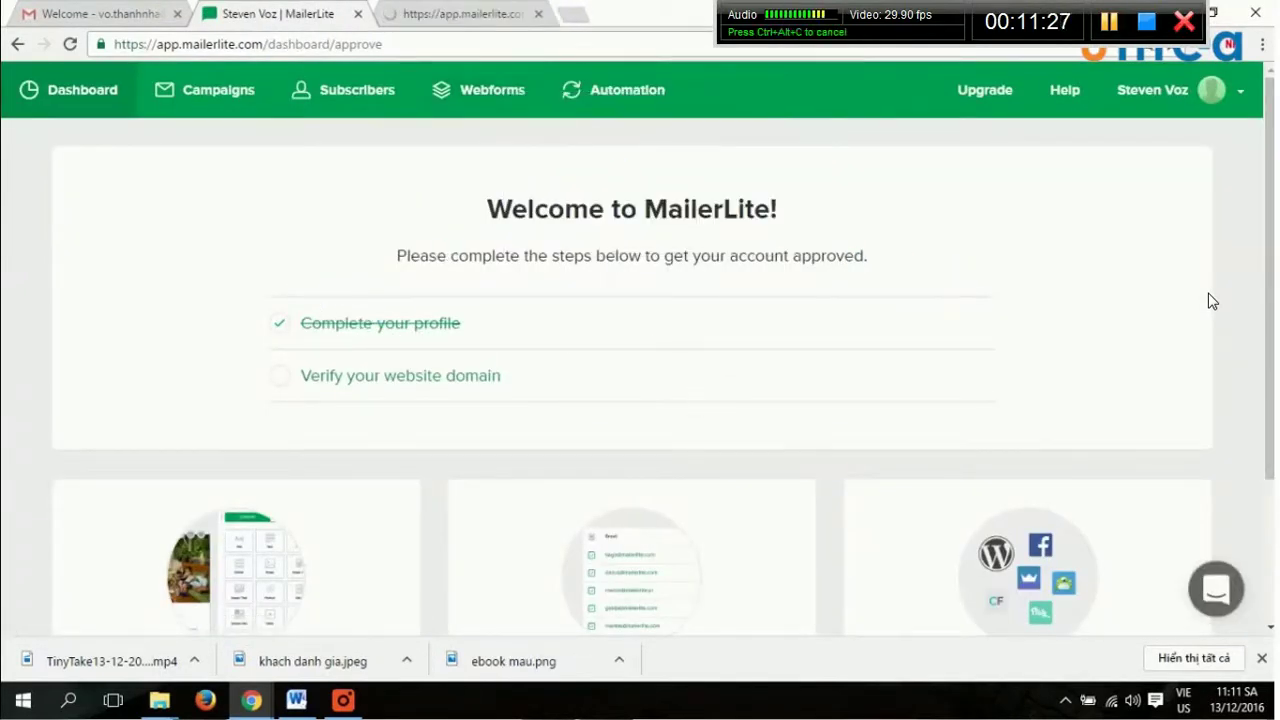
key("ctrl+Tab")
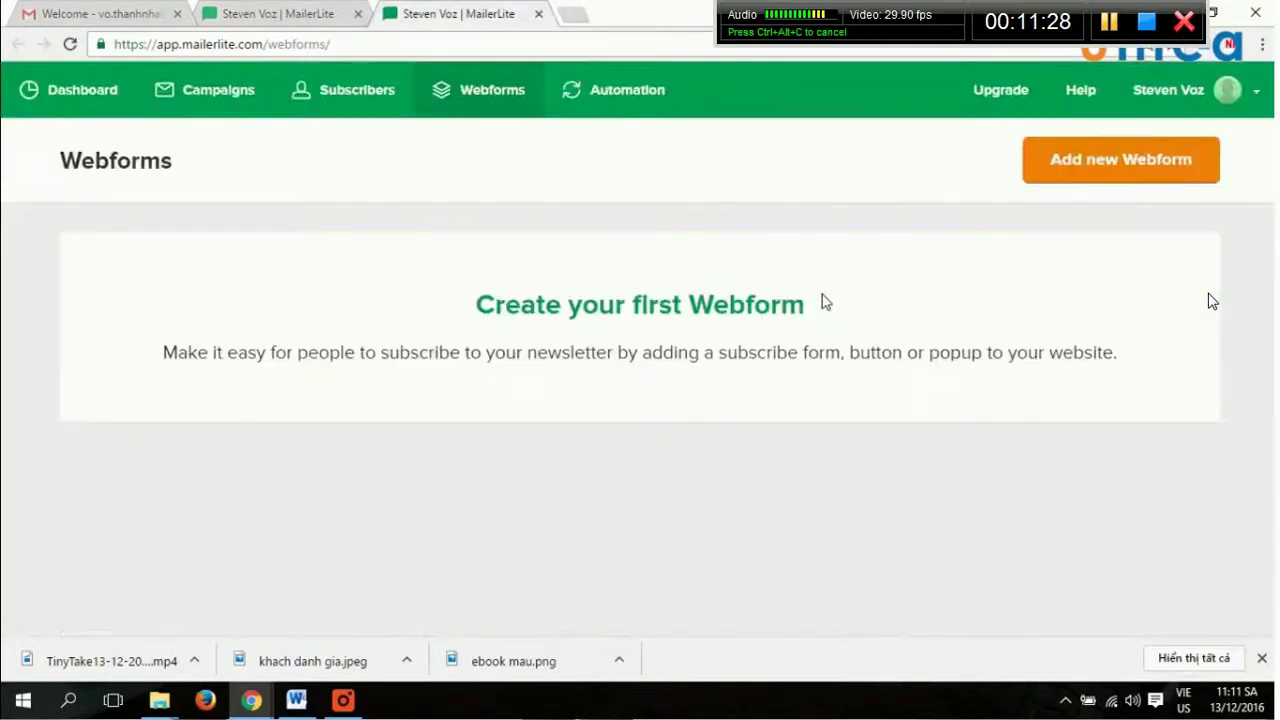
left_click(724, 312)
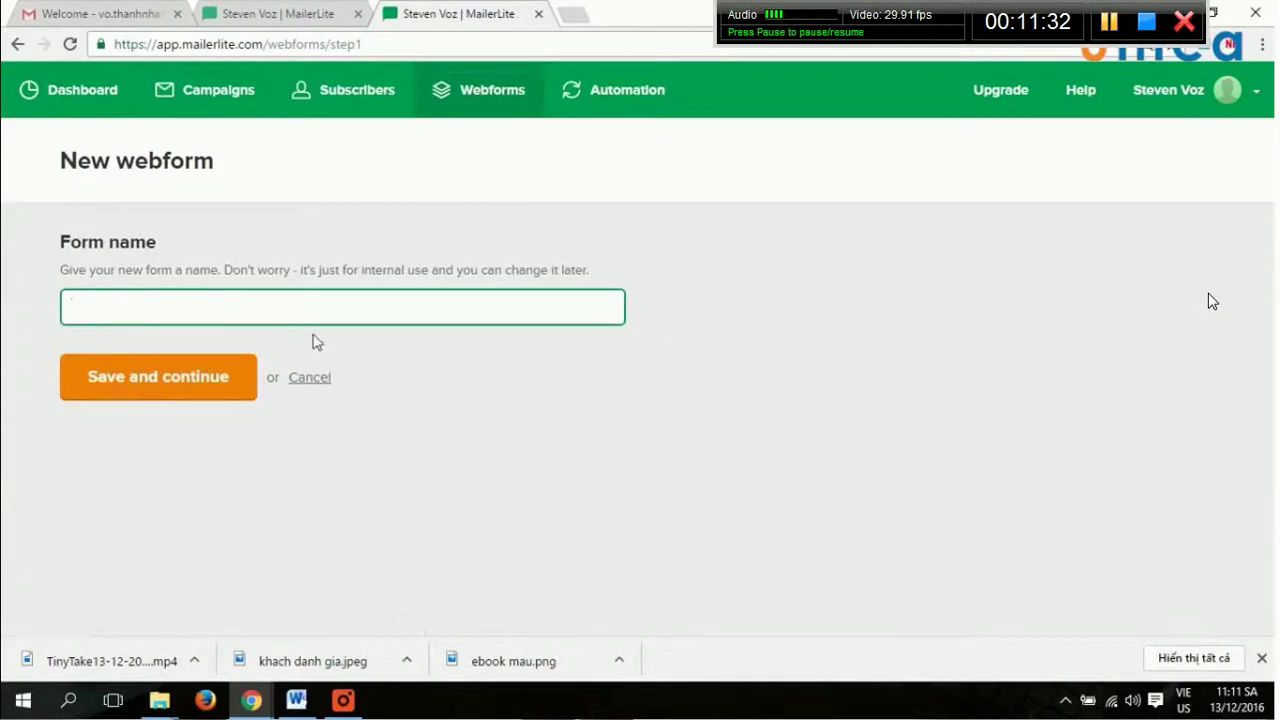
left_click(380, 308)
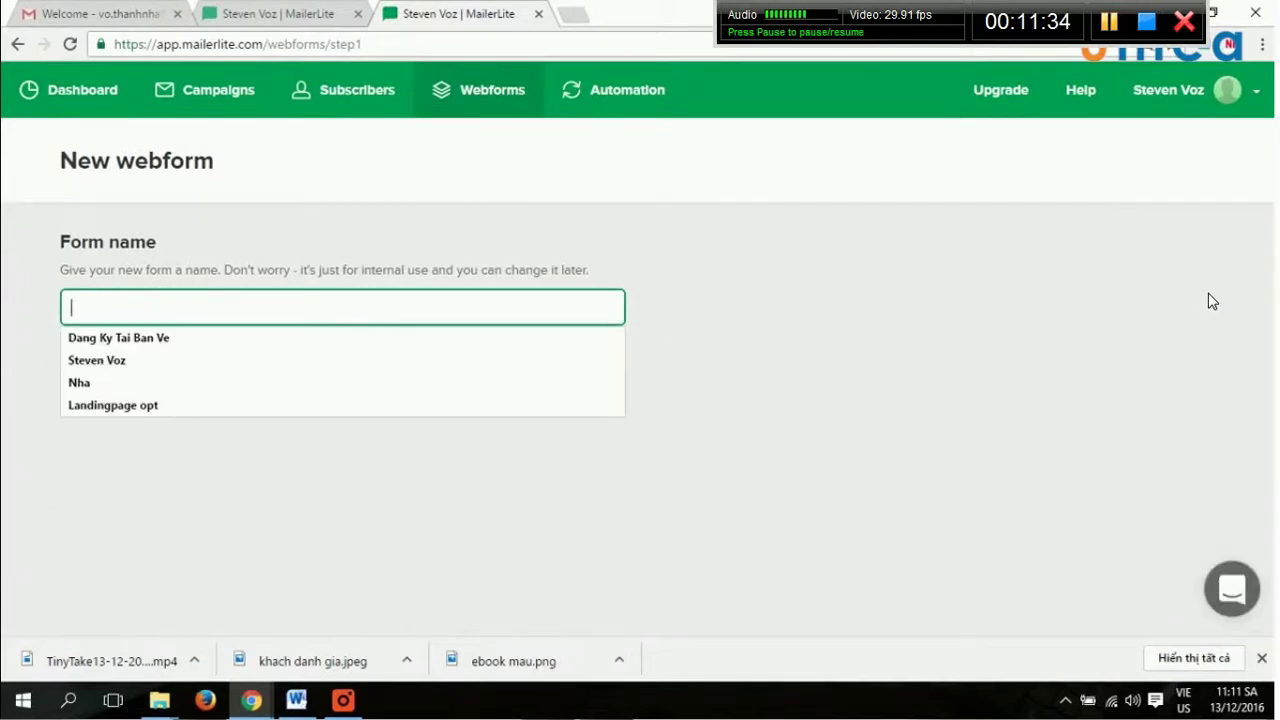
type("M")
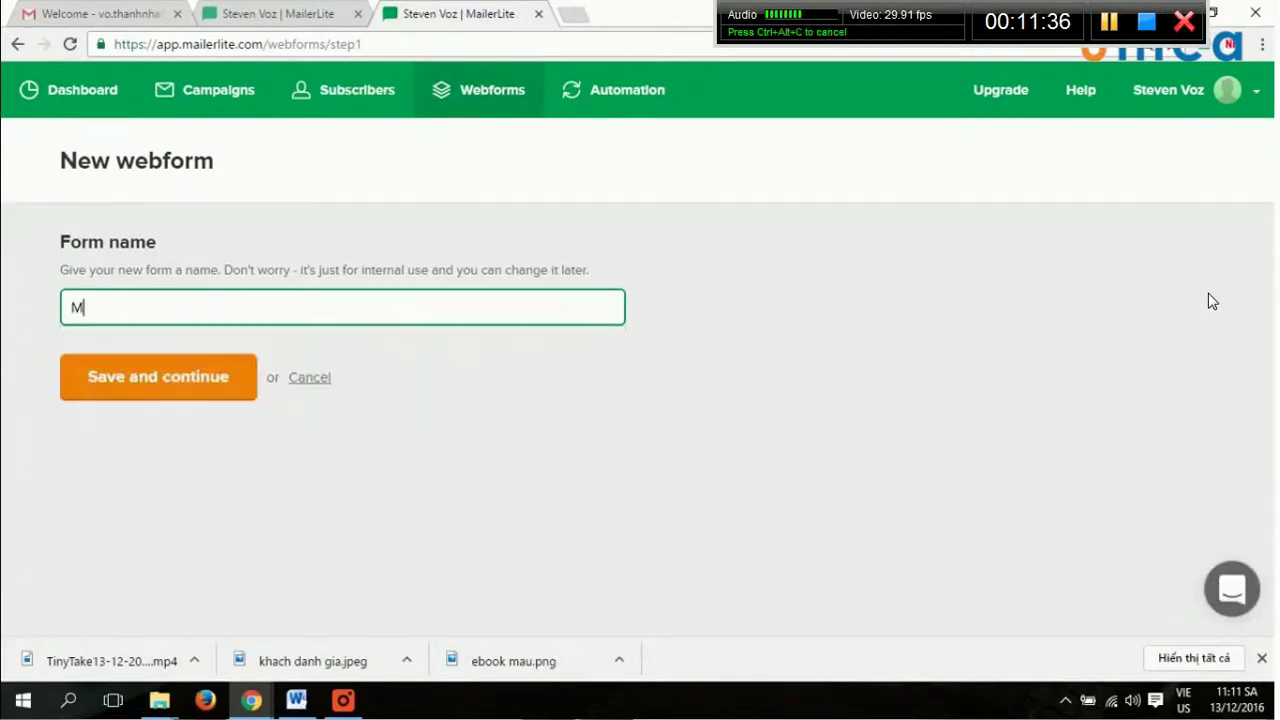
type("aDemo Land")
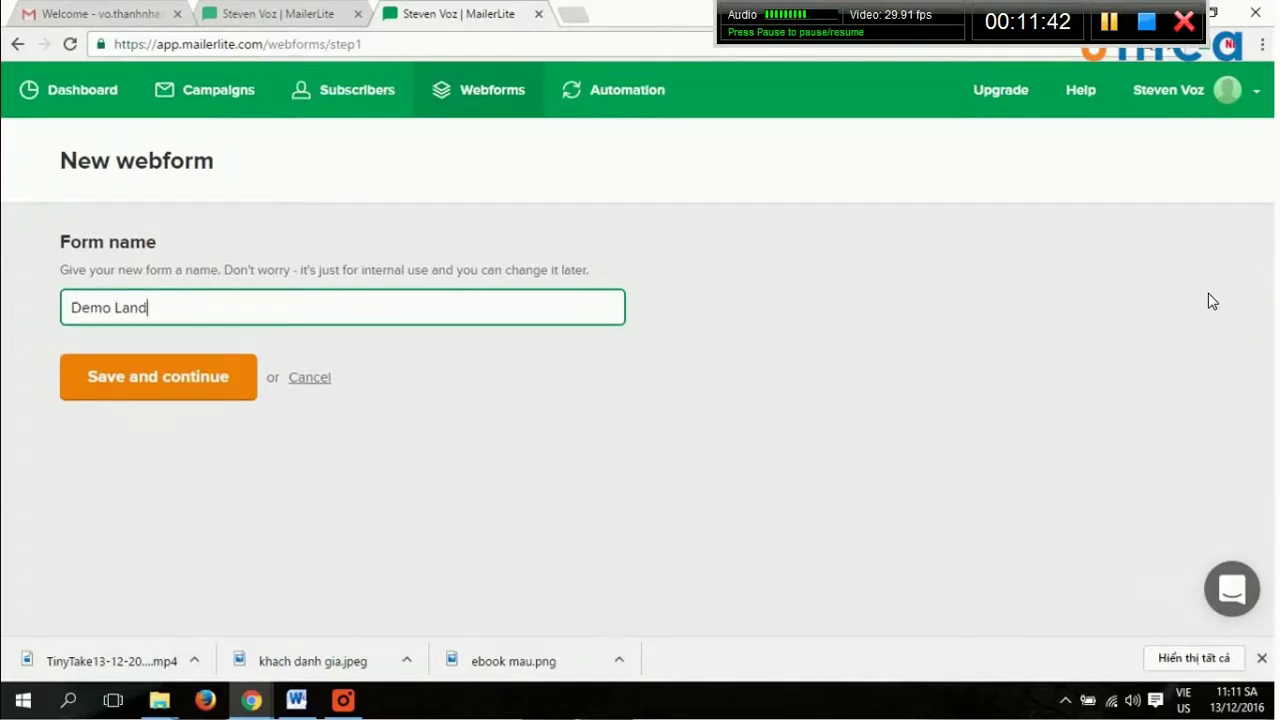
Save the Demo Land form, choose Create Landing Page, and tick the single subscriber group.
left_click(171, 390)
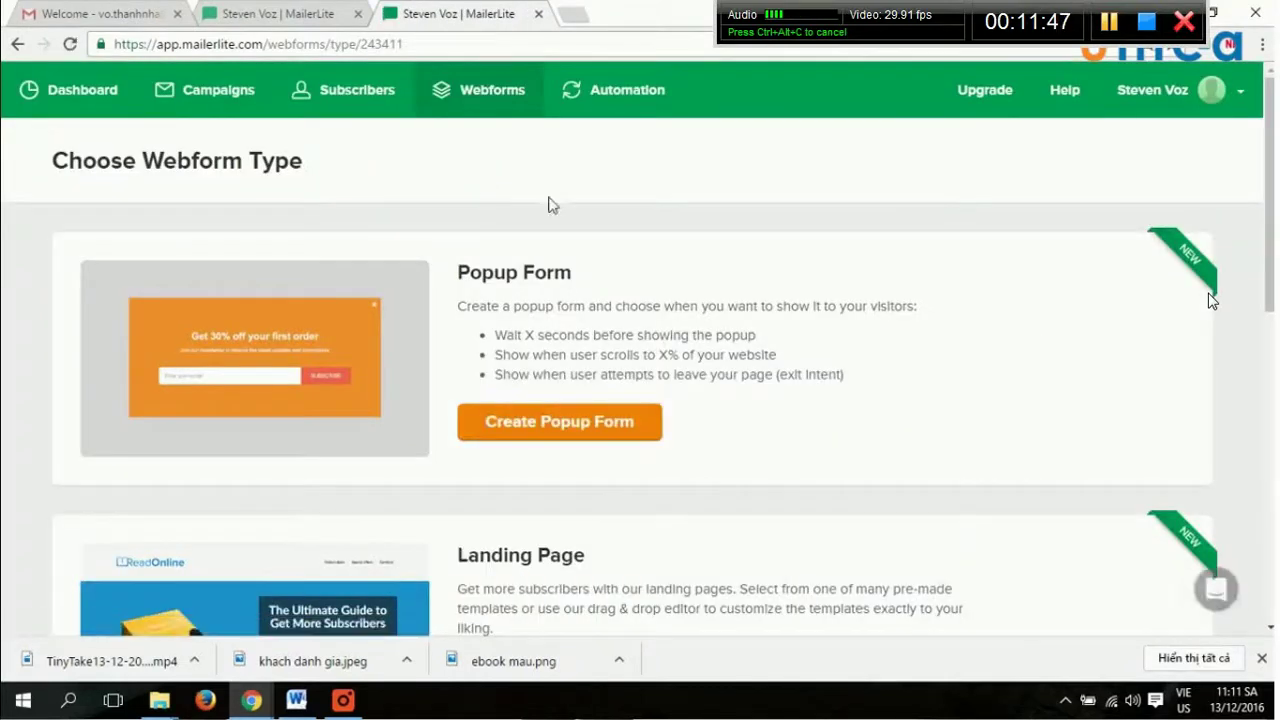
scroll(934, 320, "down", 4)
scroll(931, 314, "up", 1)
left_click(600, 393)
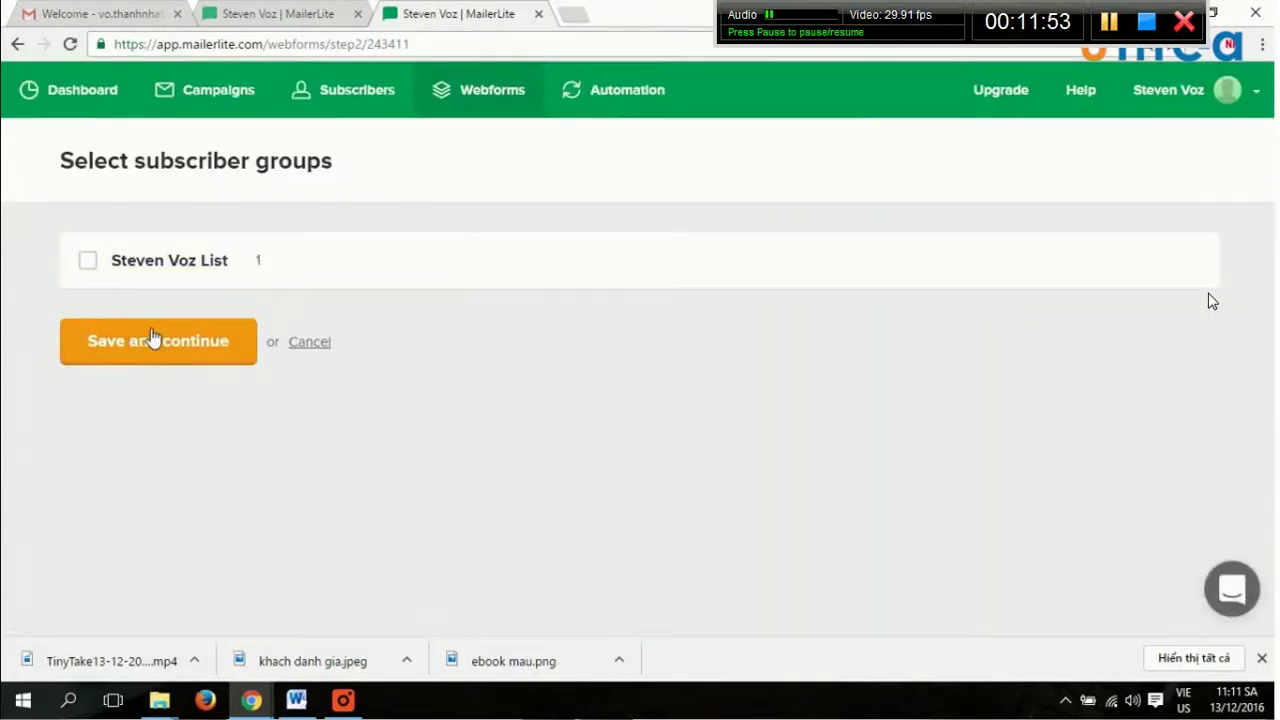
left_click(152, 268)
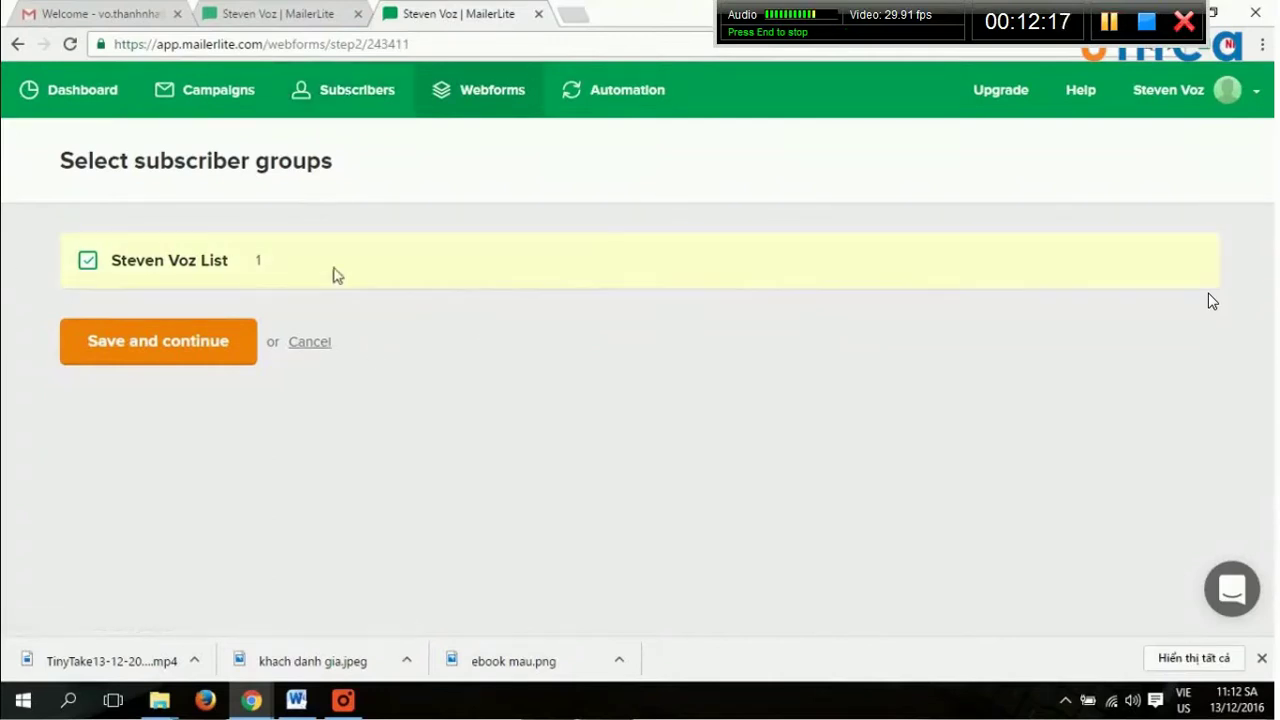
left_click(192, 345)
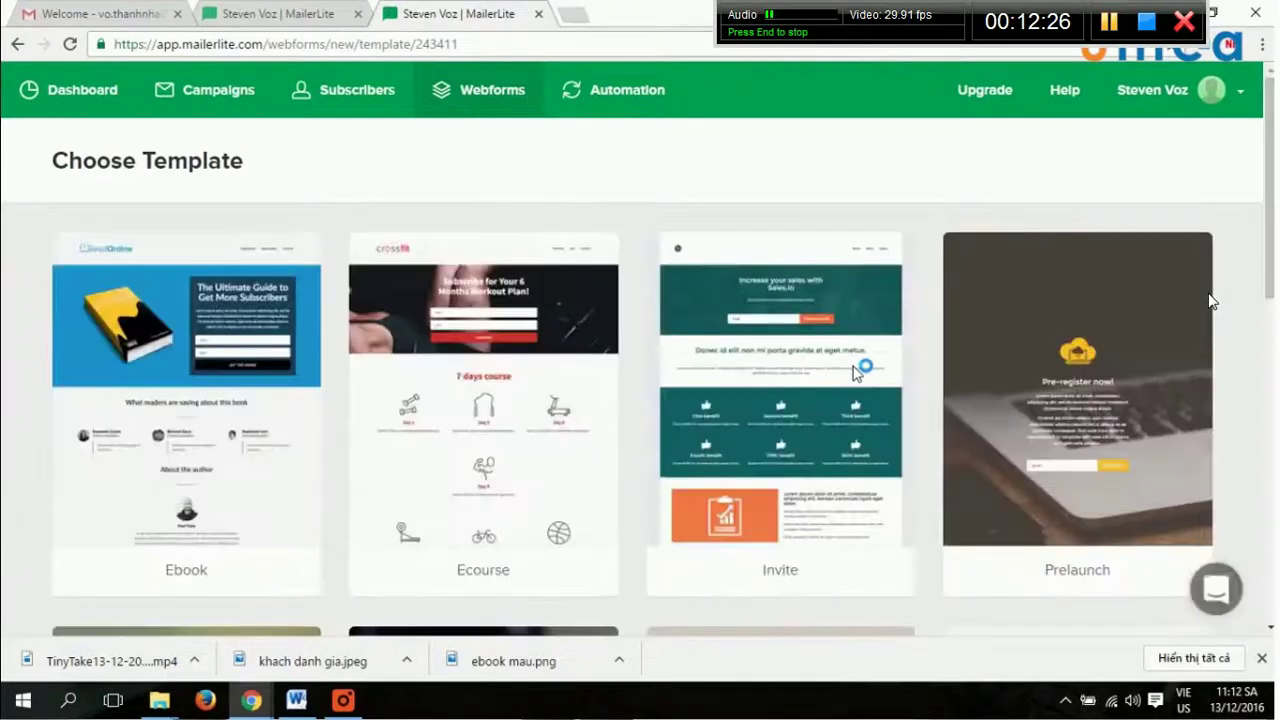
Scroll up and down through the landing page template cards to browse the designs.
mouse_move(857, 366)
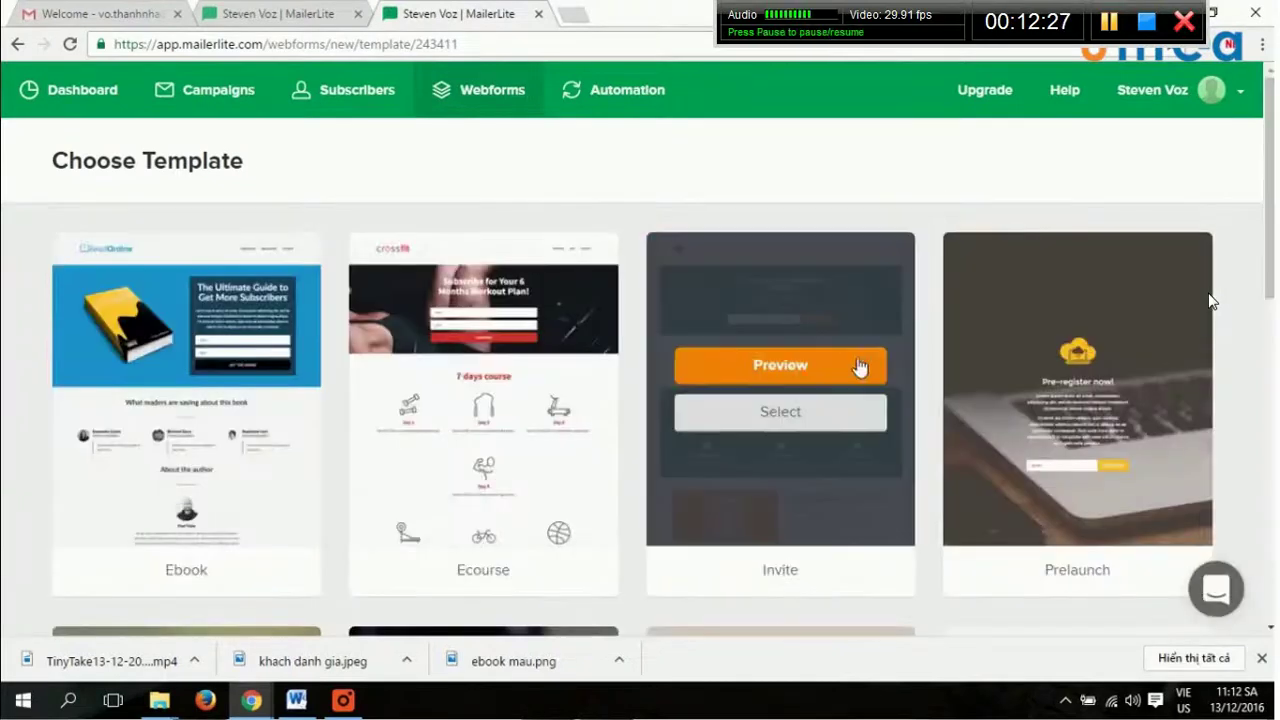
mouse_move(486, 457)
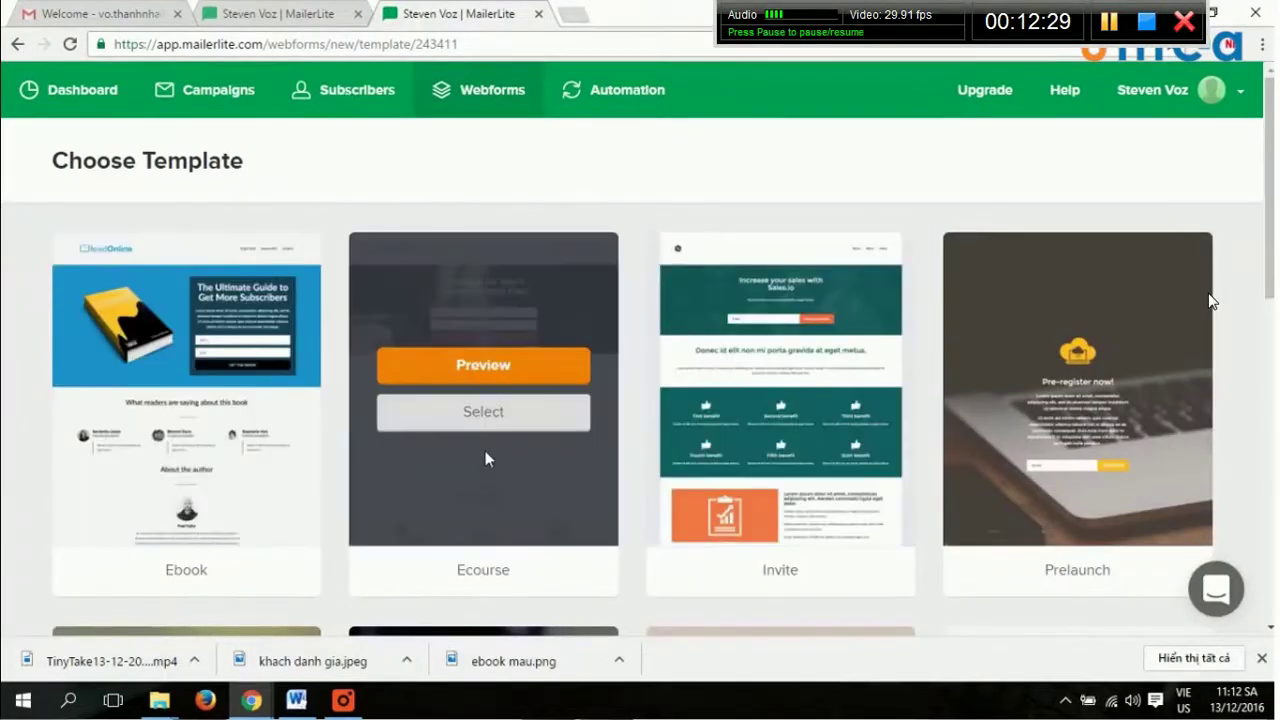
scroll(484, 457, "down", 1)
scroll(484, 459, "down", 6)
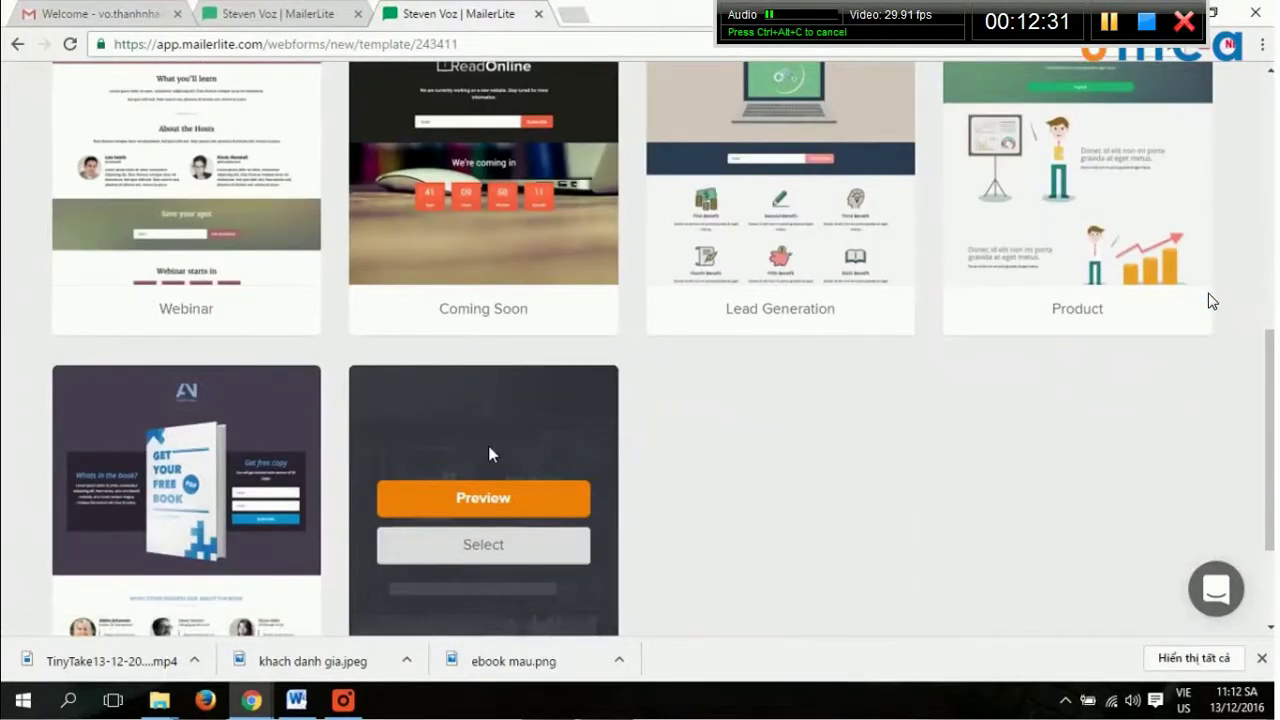
scroll(488, 453, "down", 2)
scroll(488, 453, "up", 7)
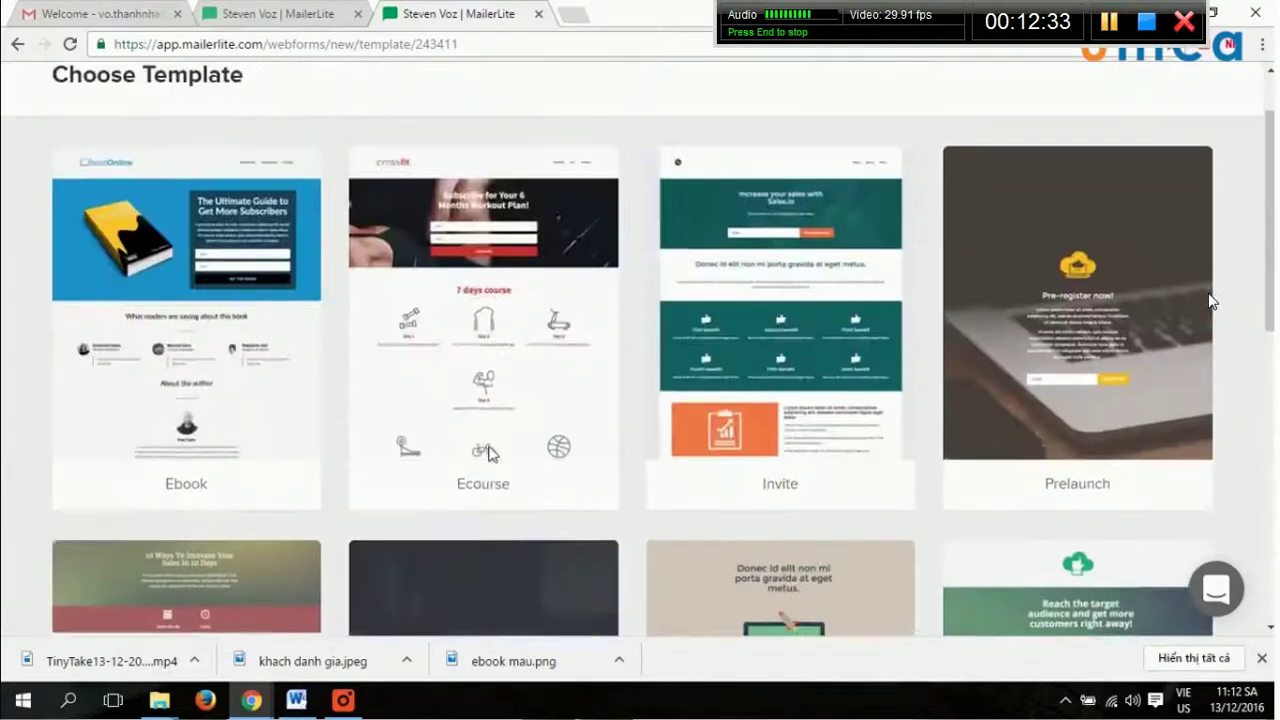
scroll(488, 453, "up", 1)
mouse_move(210, 437)
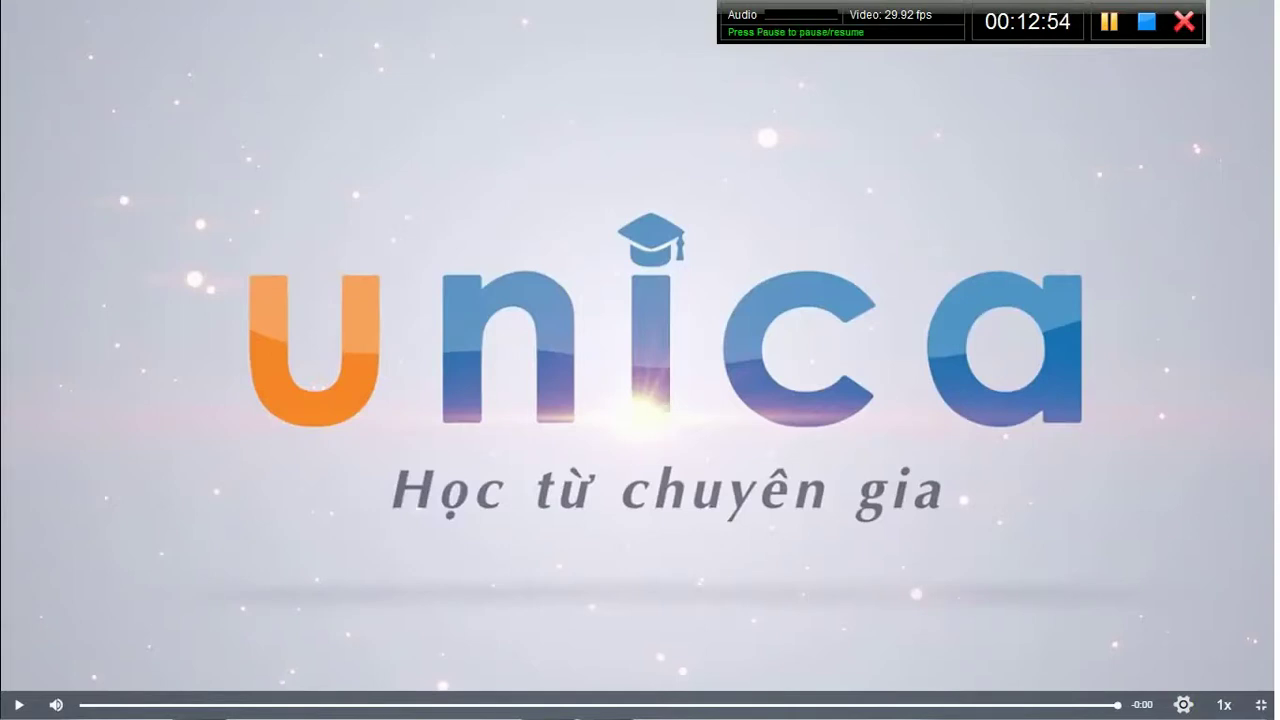
Leave full screen and open lesson Bài 7, 'Chọn giao diện mẫu phù hợp', from the lesson list.
left_click(1261, 705)
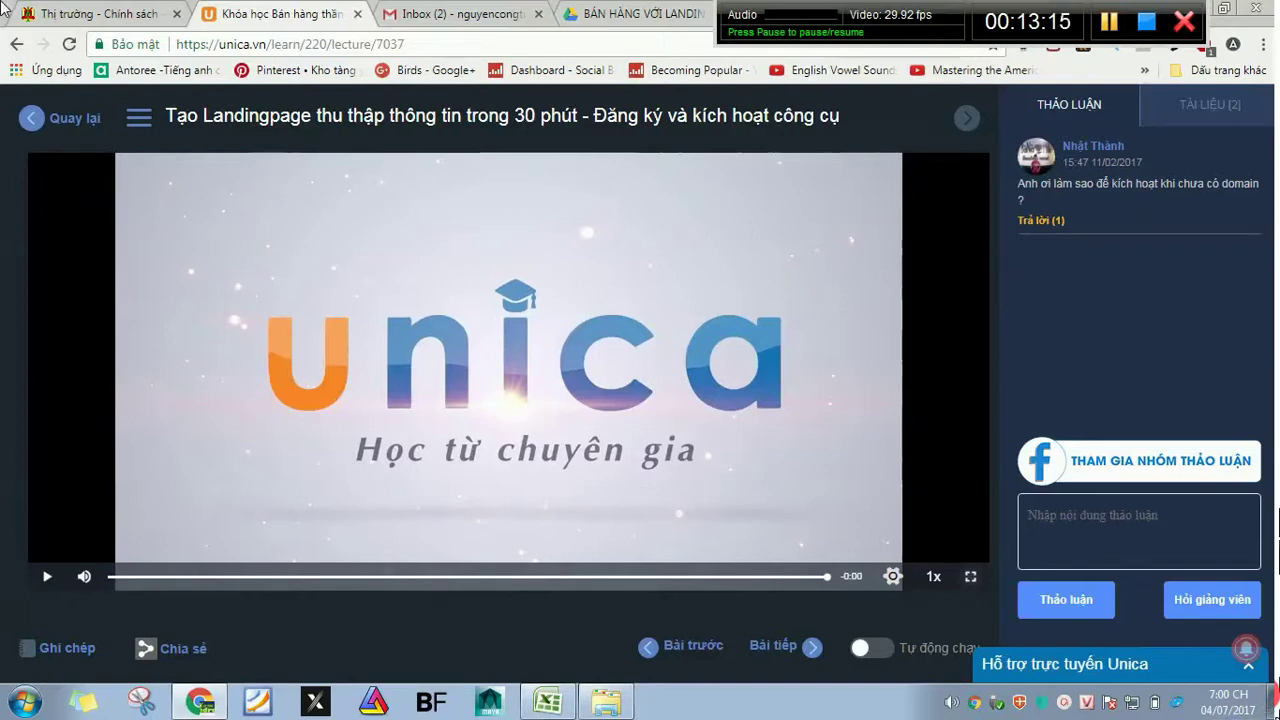
left_click(145, 137)
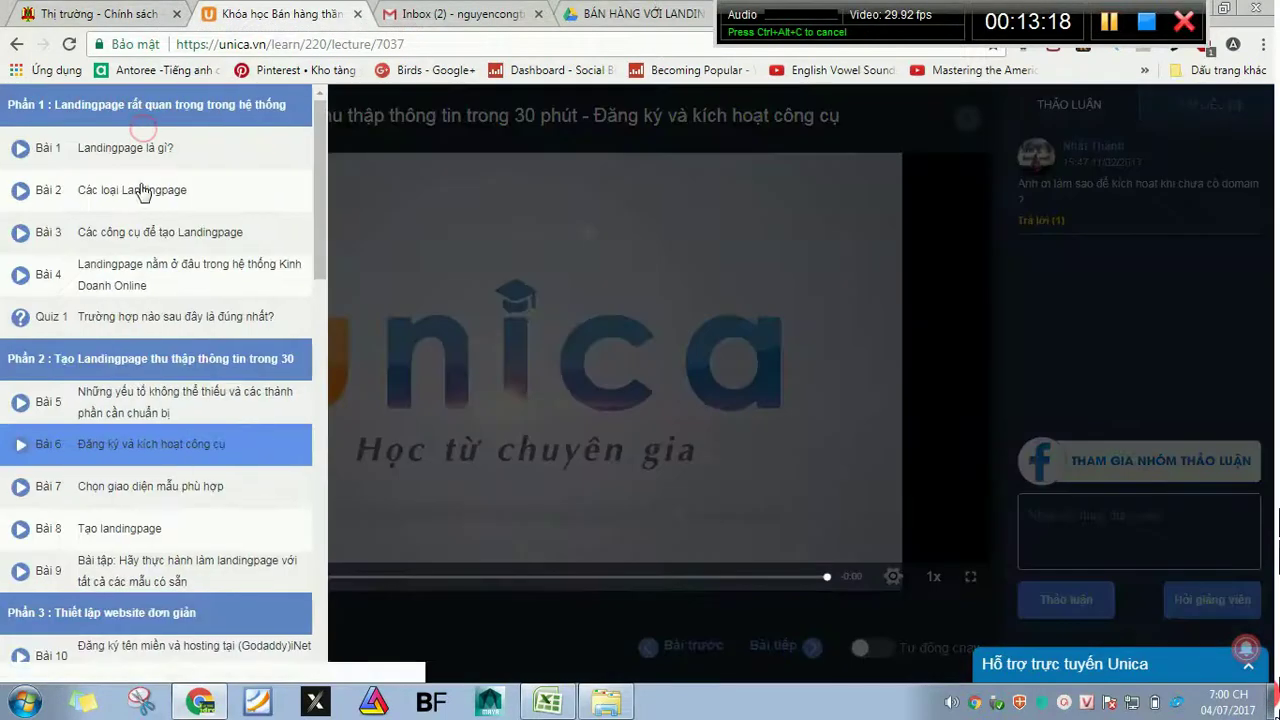
left_click(143, 485)
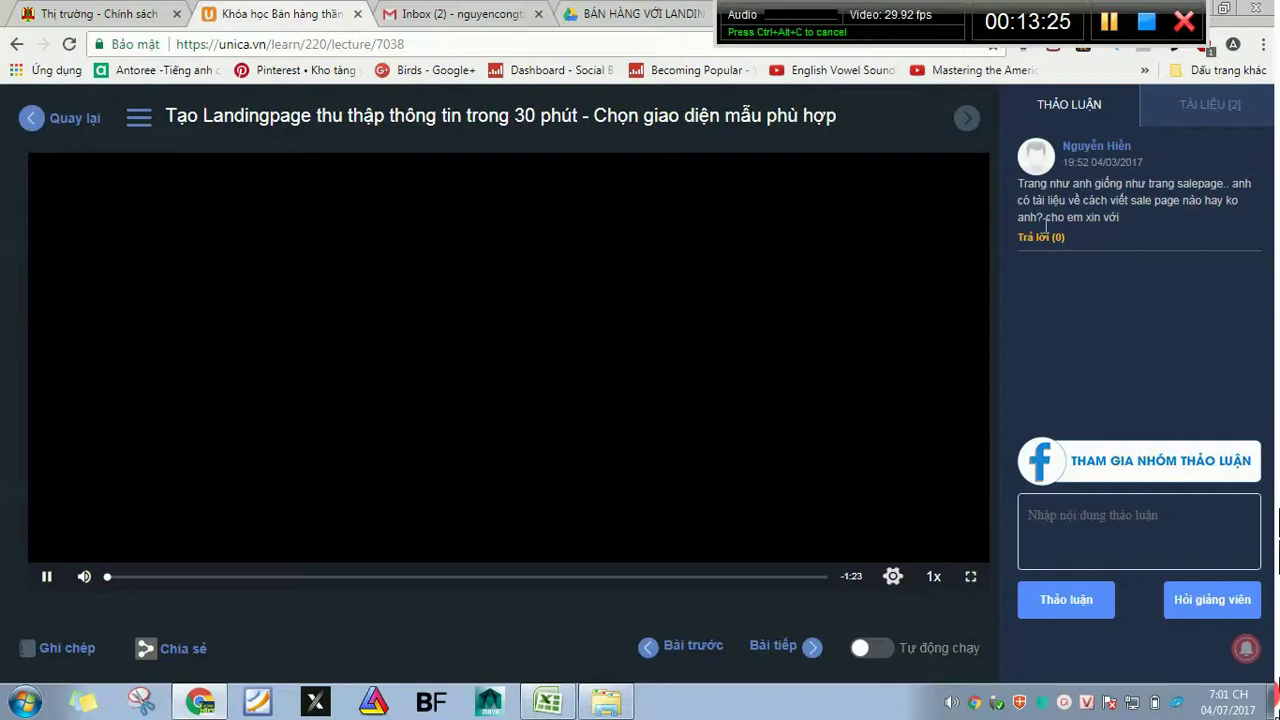
left_click(1042, 240)
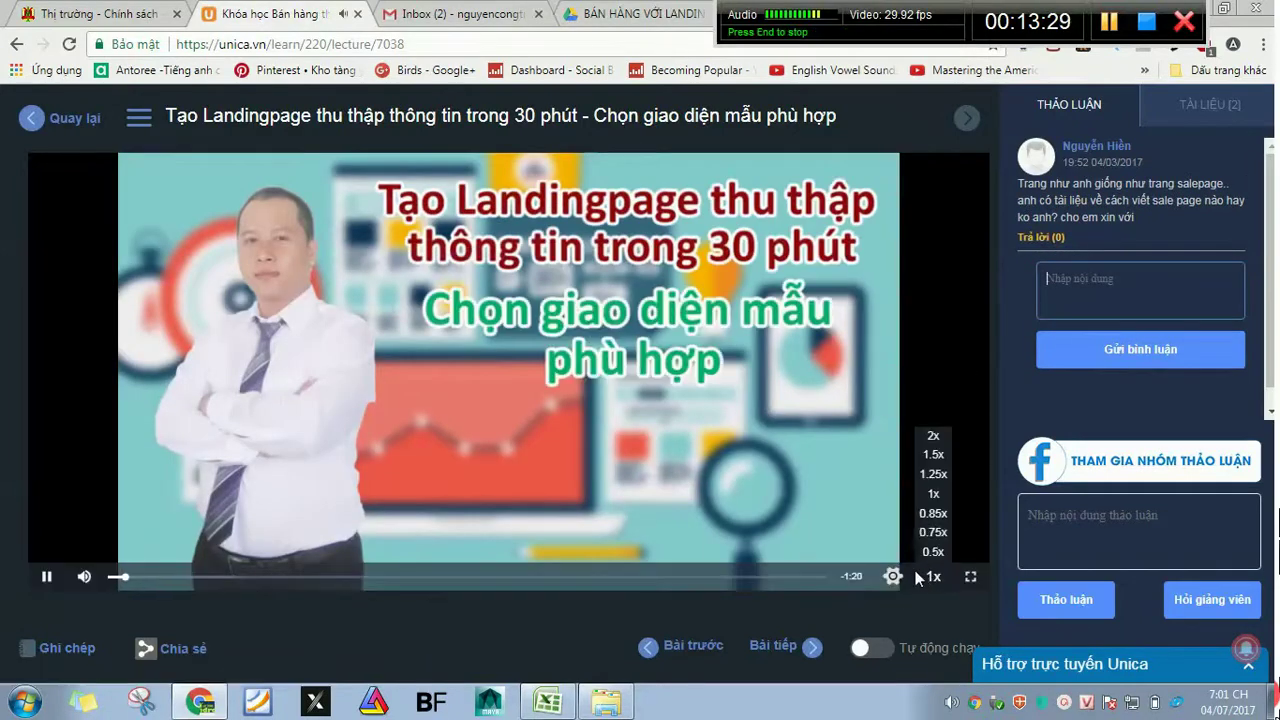
Play the Bài 7 video full screen at 720p quality.
mouse_move(903, 578)
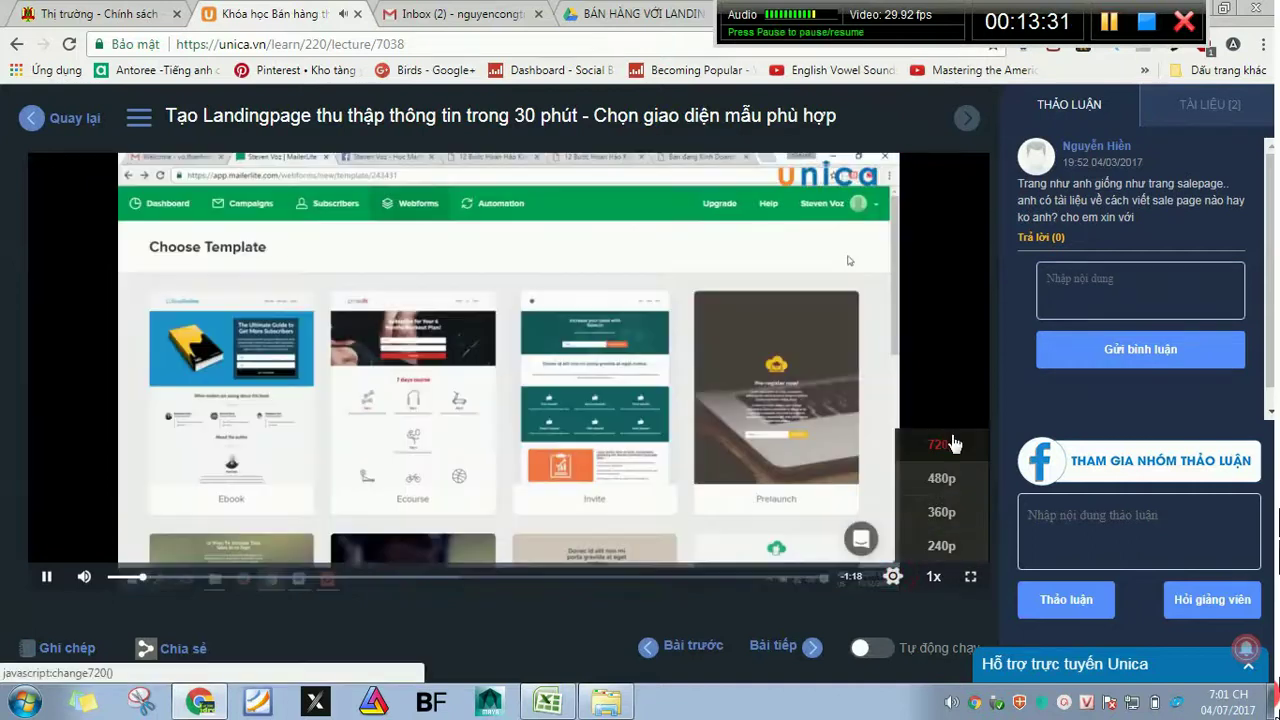
left_click(953, 443)
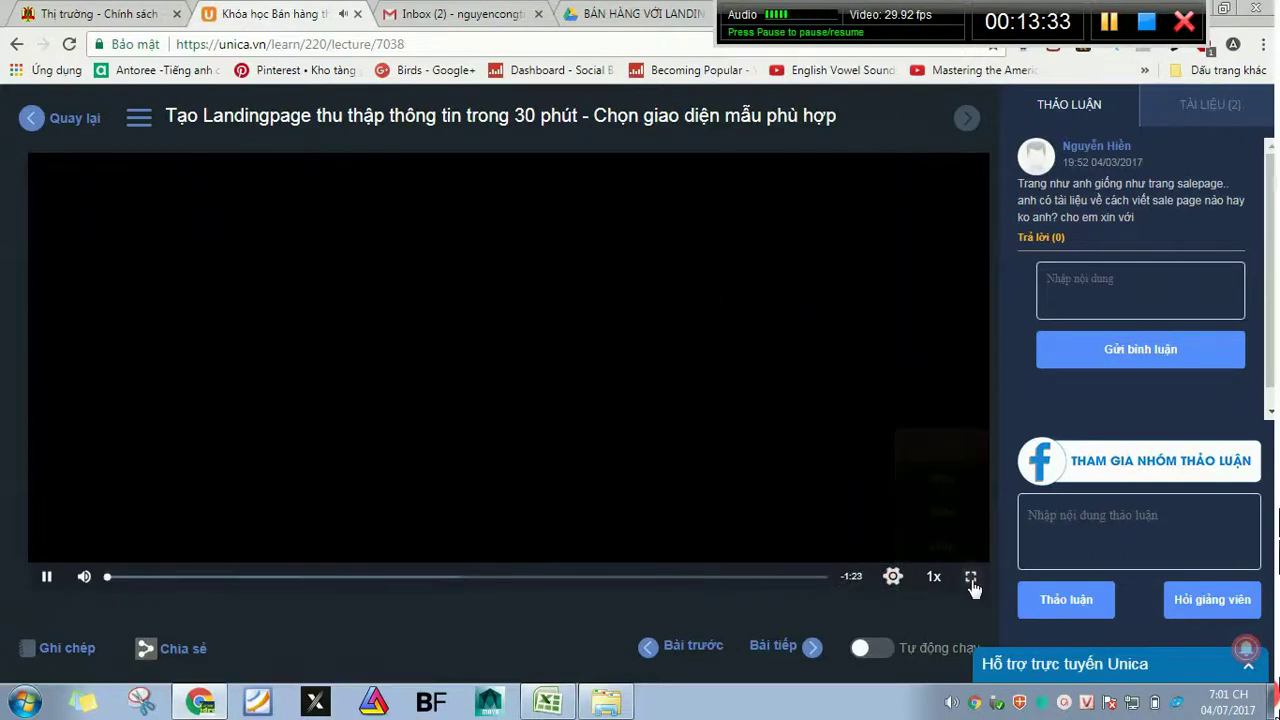
left_click(970, 576)
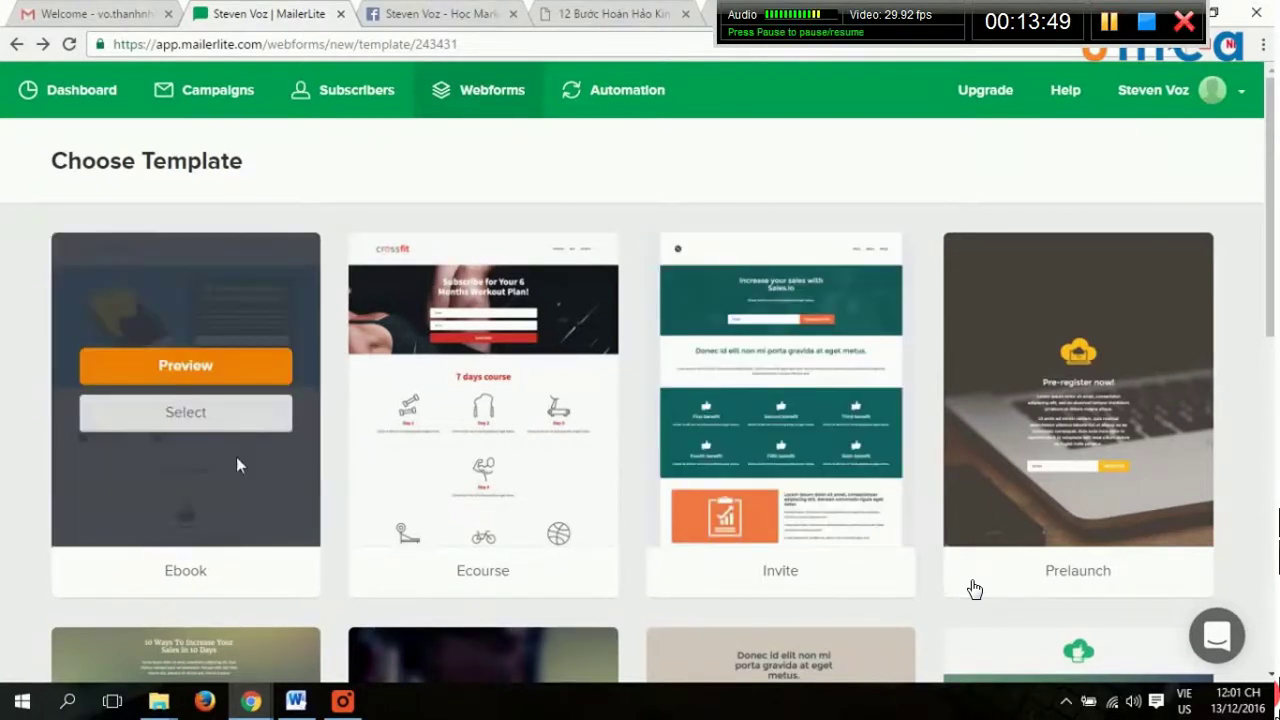
scroll(1158, 393, "down", 8)
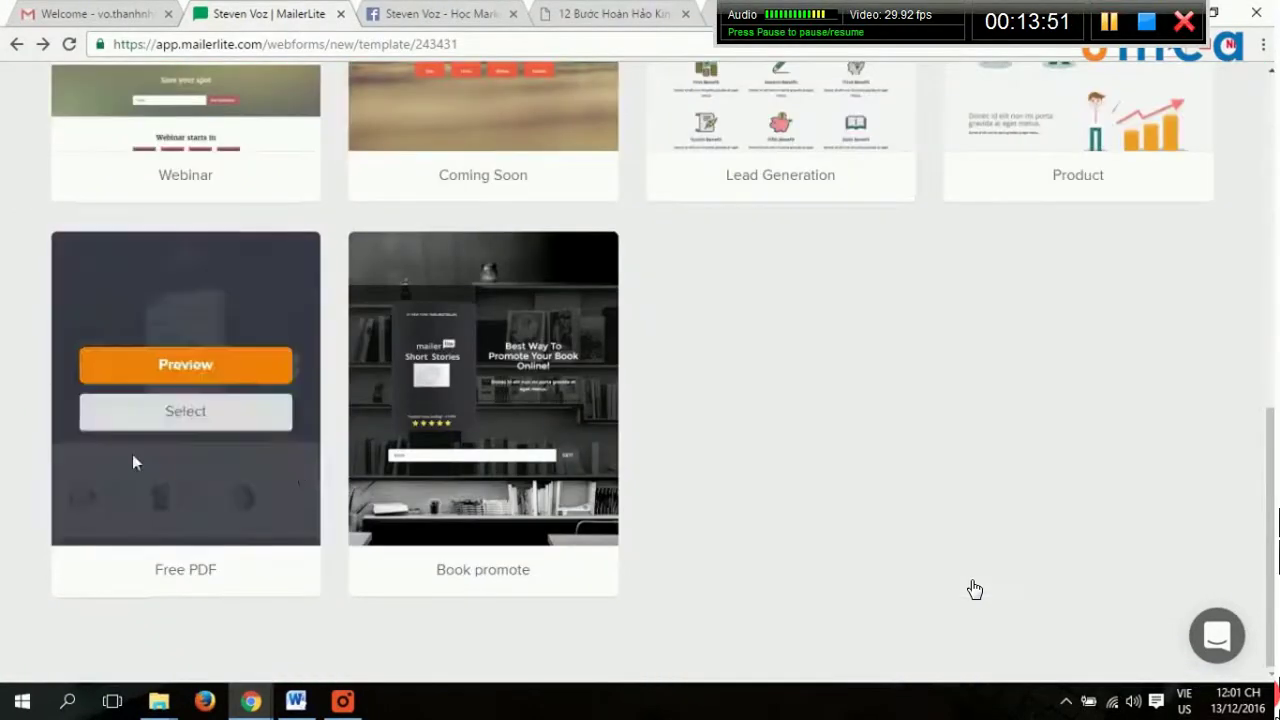
scroll(569, 420, "up", 10)
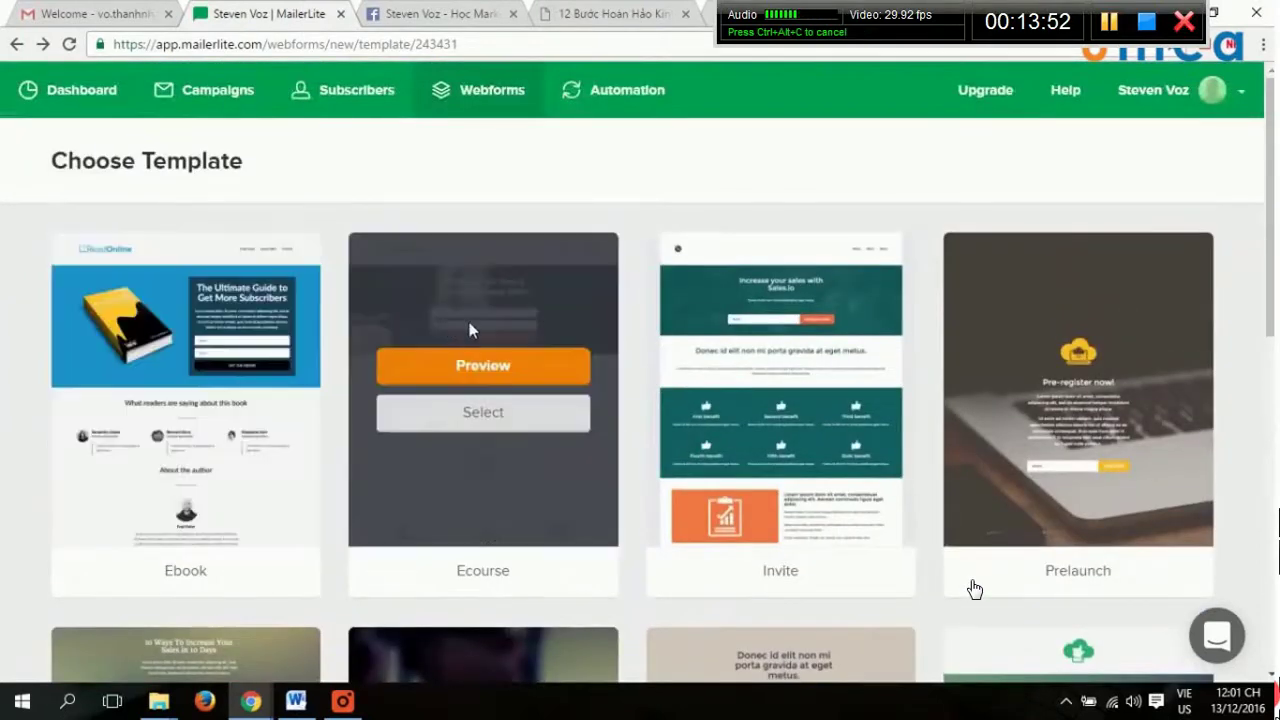
scroll(1073, 395, "down", 2)
scroll(975, 588, "down", 1)
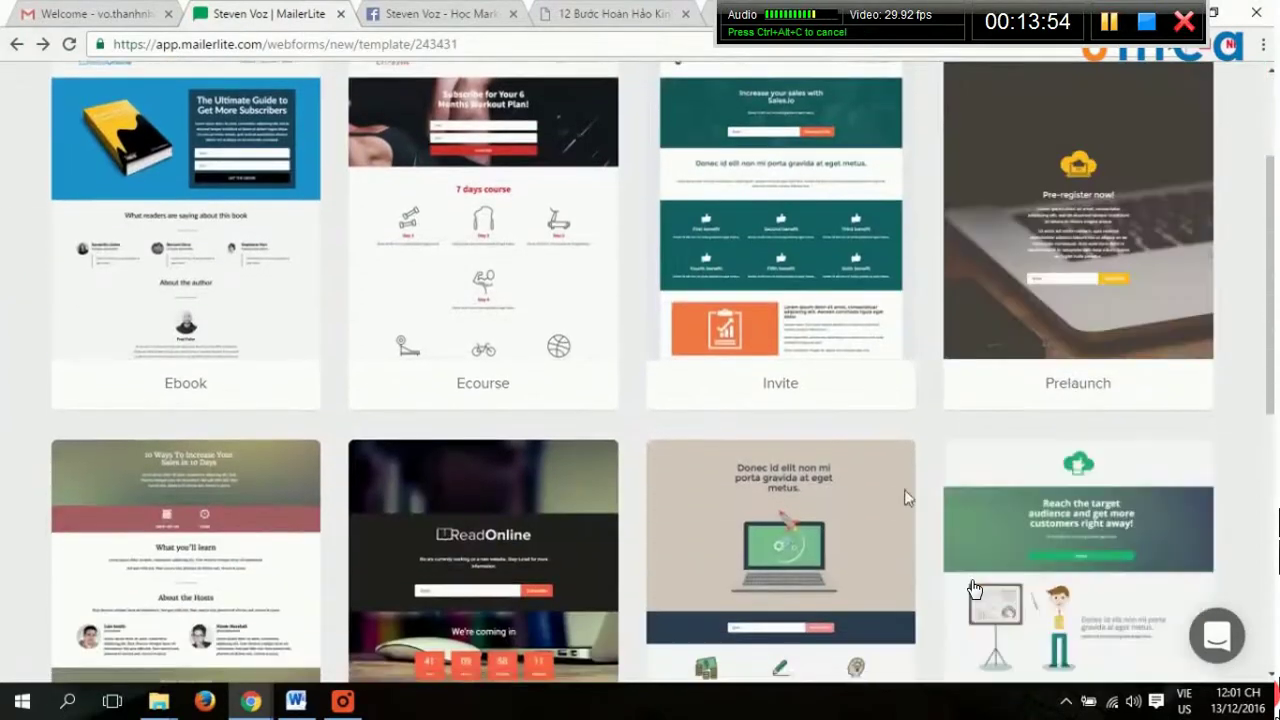
scroll(180, 425, "down", 1)
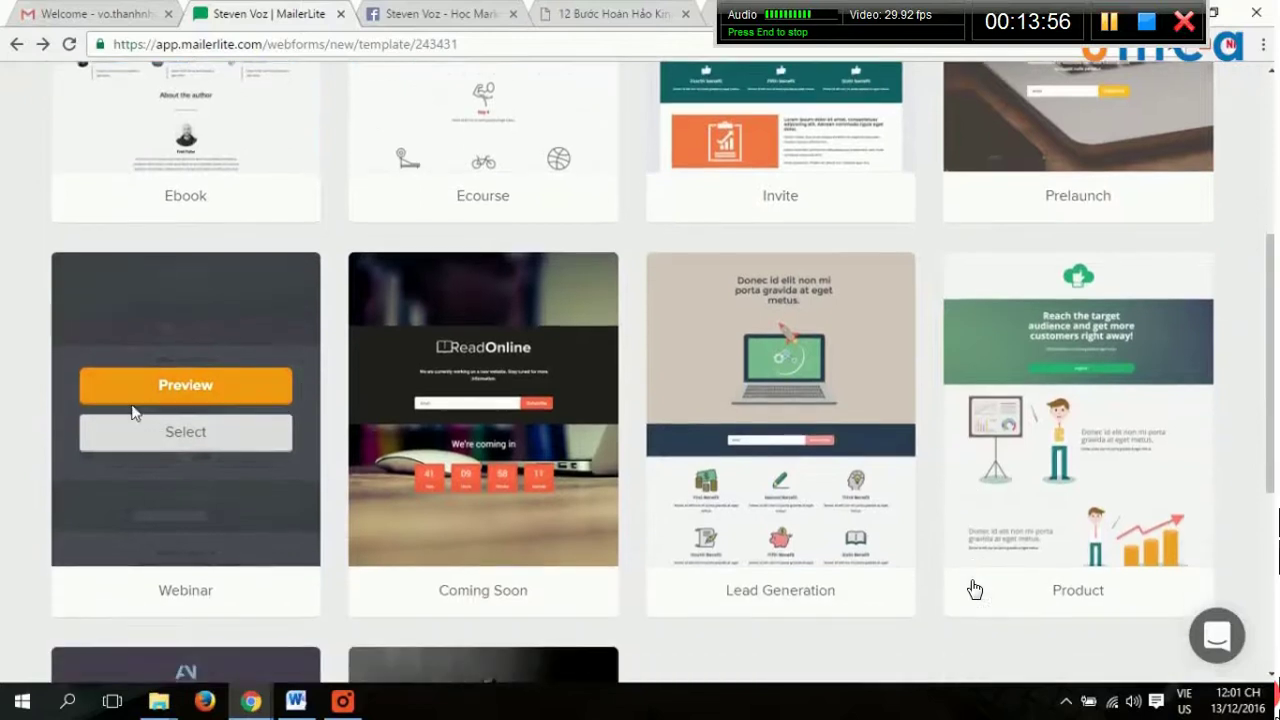
scroll(930, 400, "down", 4)
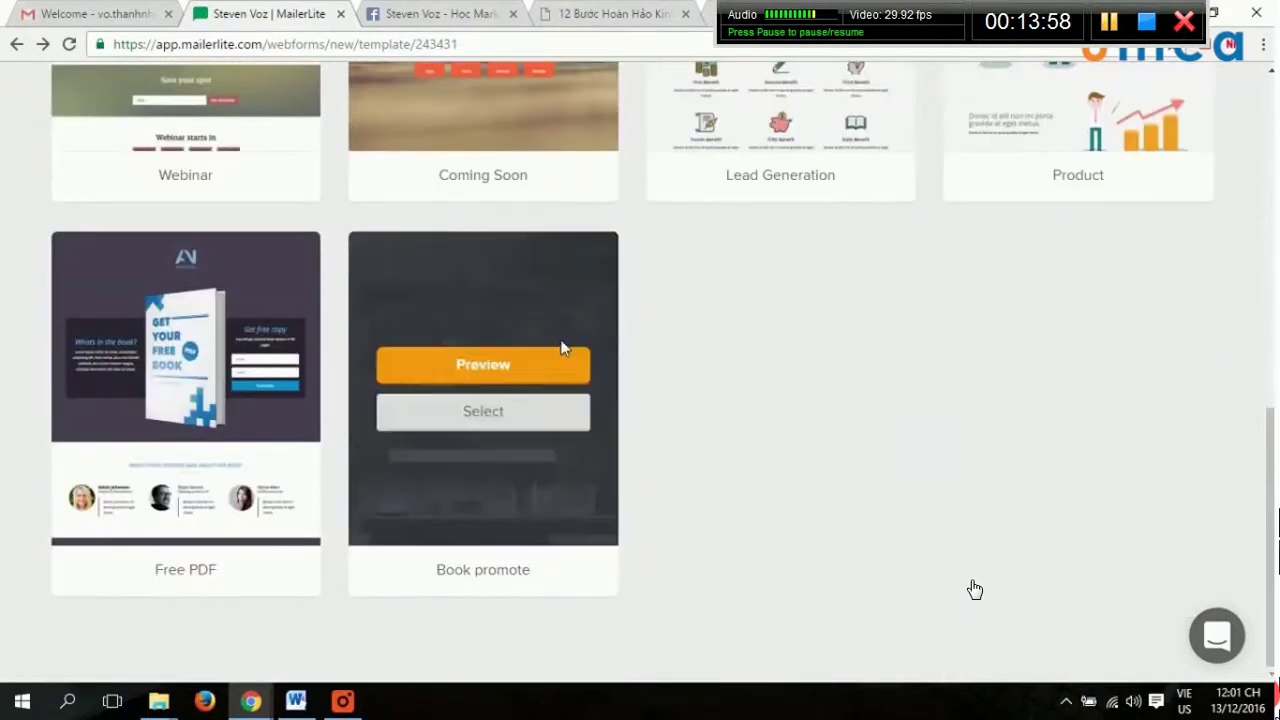
scroll(1090, 425, "up", 15)
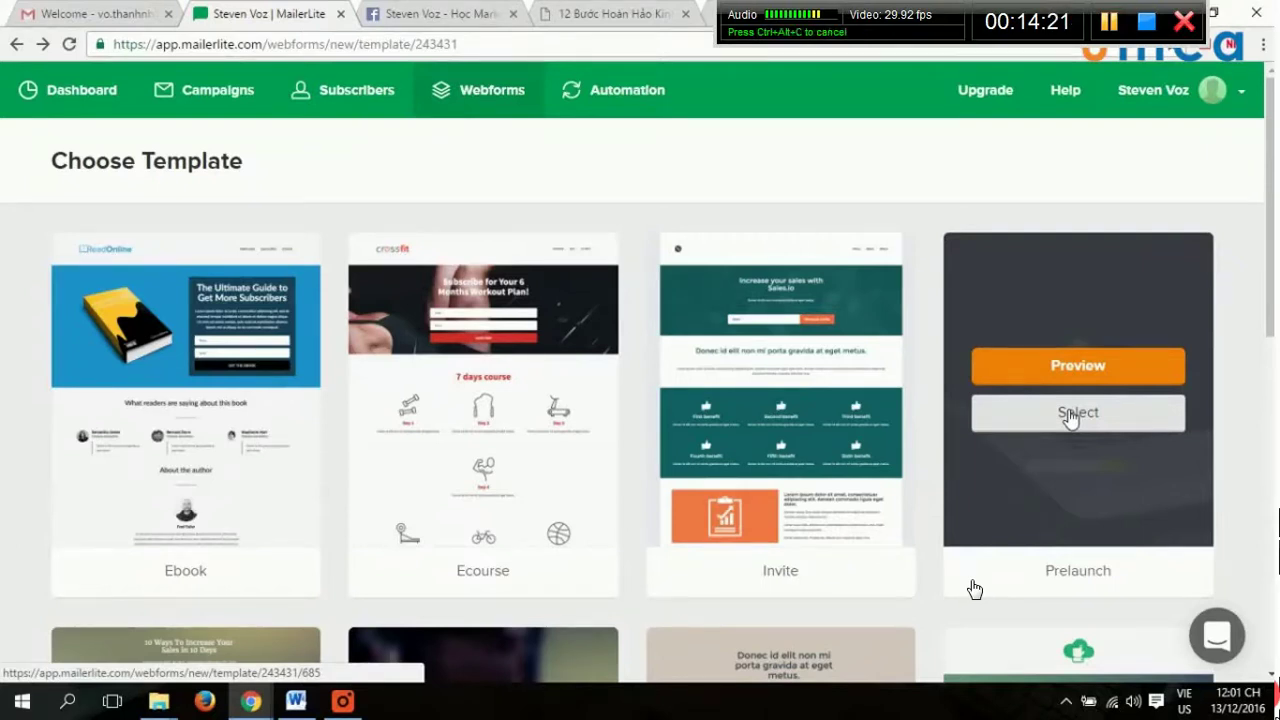
Scroll the steven-voz.com page and follow its free-ebook offer to the signup landing page.
key("ctrl+4")
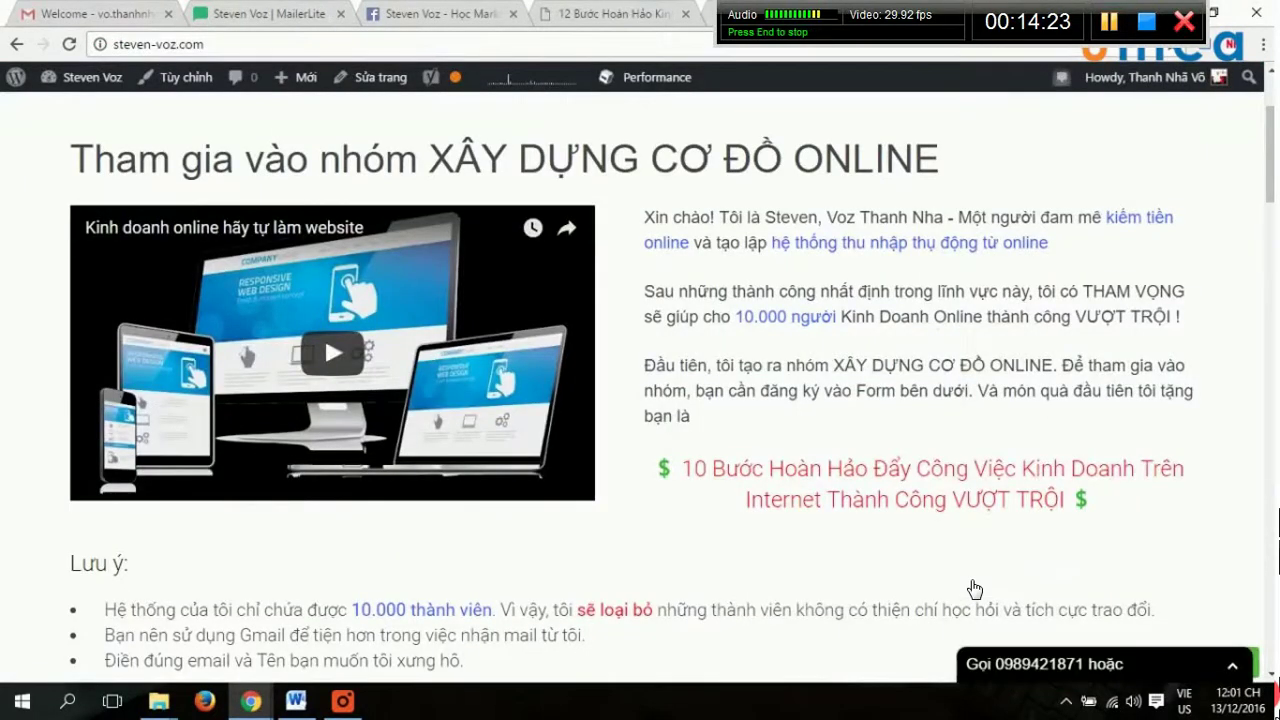
scroll(1100, 452, "down", 15)
scroll(1097, 452, "up", 5)
scroll(1097, 452, "down", 5)
scroll(986, 474, "down", 7)
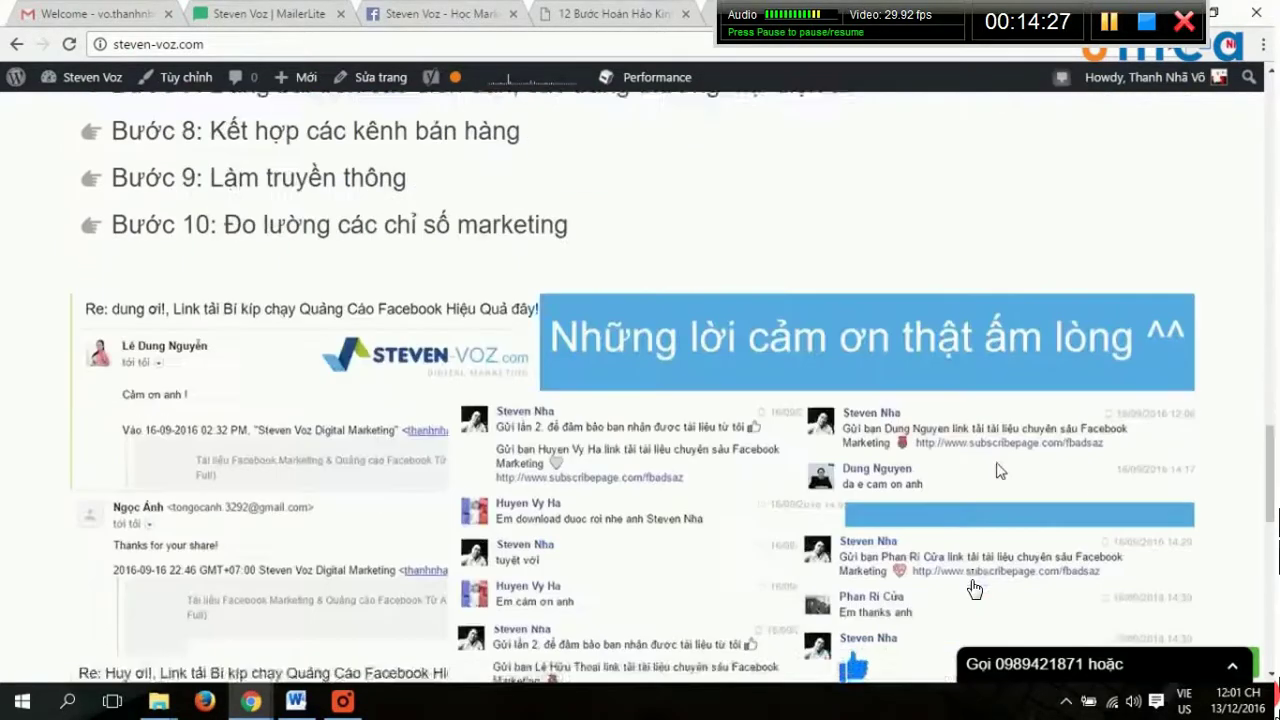
scroll(950, 458, "up", 11)
scroll(950, 458, "up", 6)
scroll(945, 400, "down", 10)
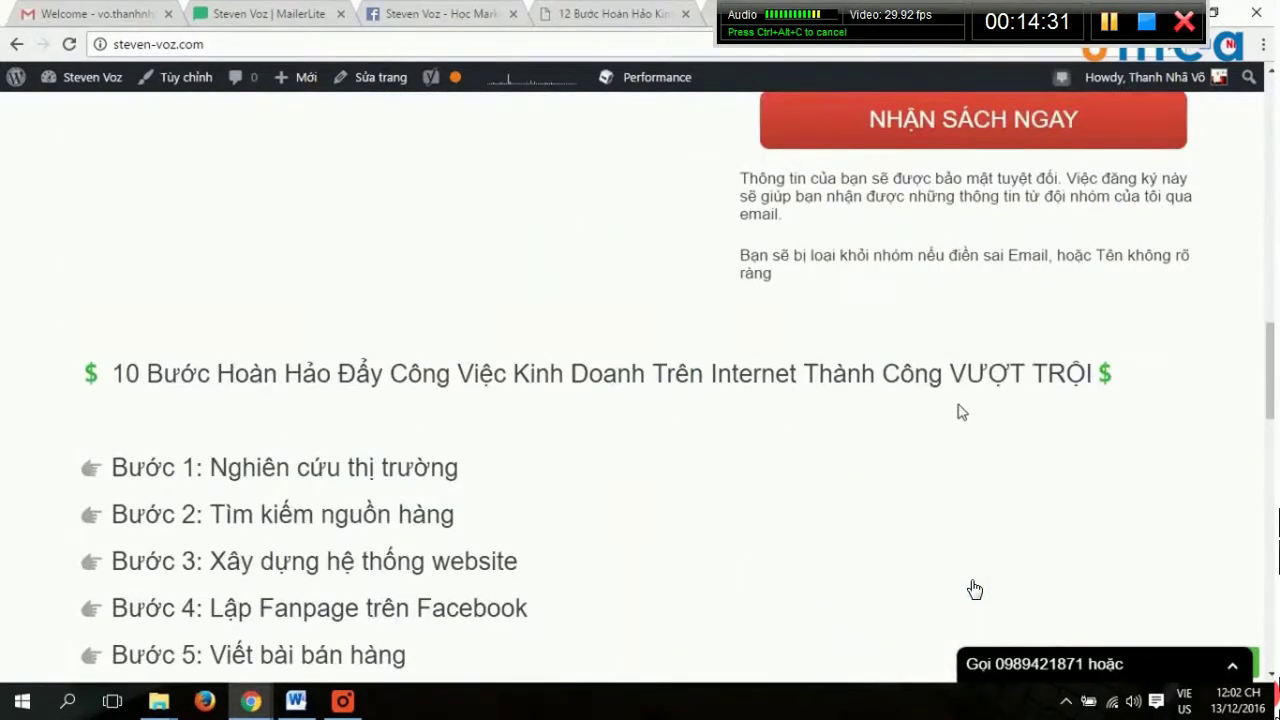
scroll(960, 414, "up", 3)
scroll(975, 588, "down", 3)
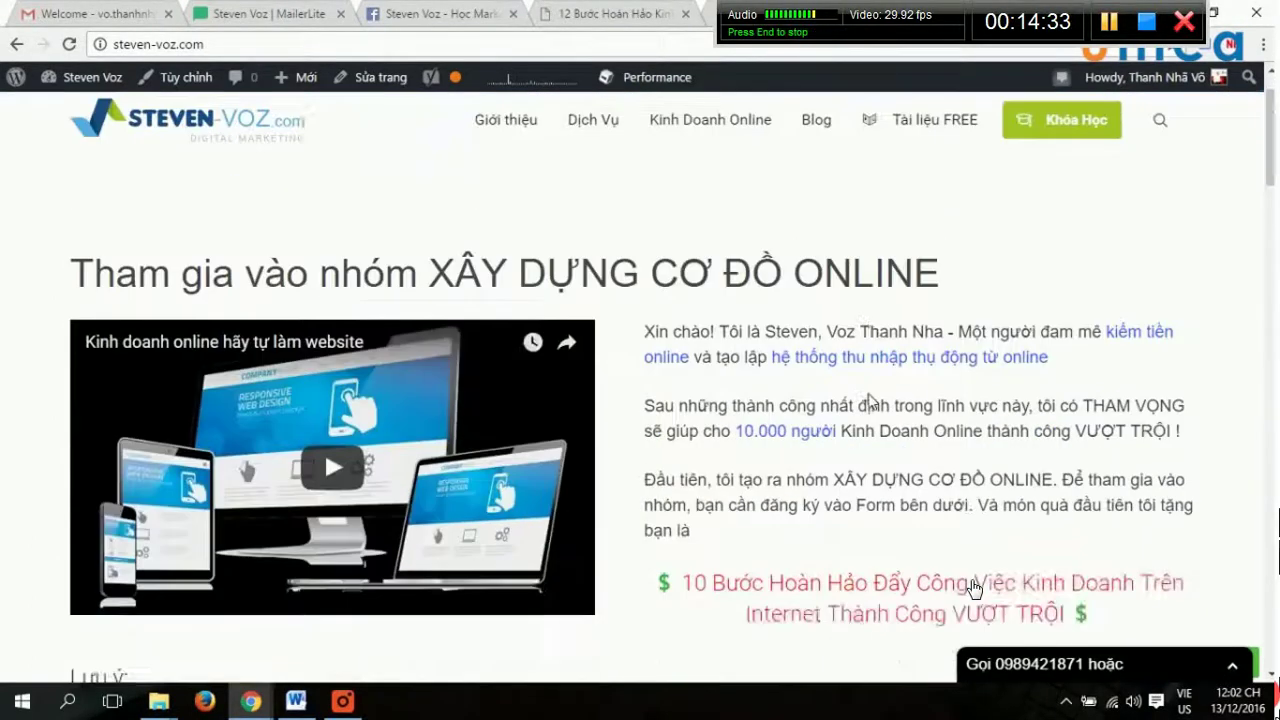
scroll(975, 588, "down", 10)
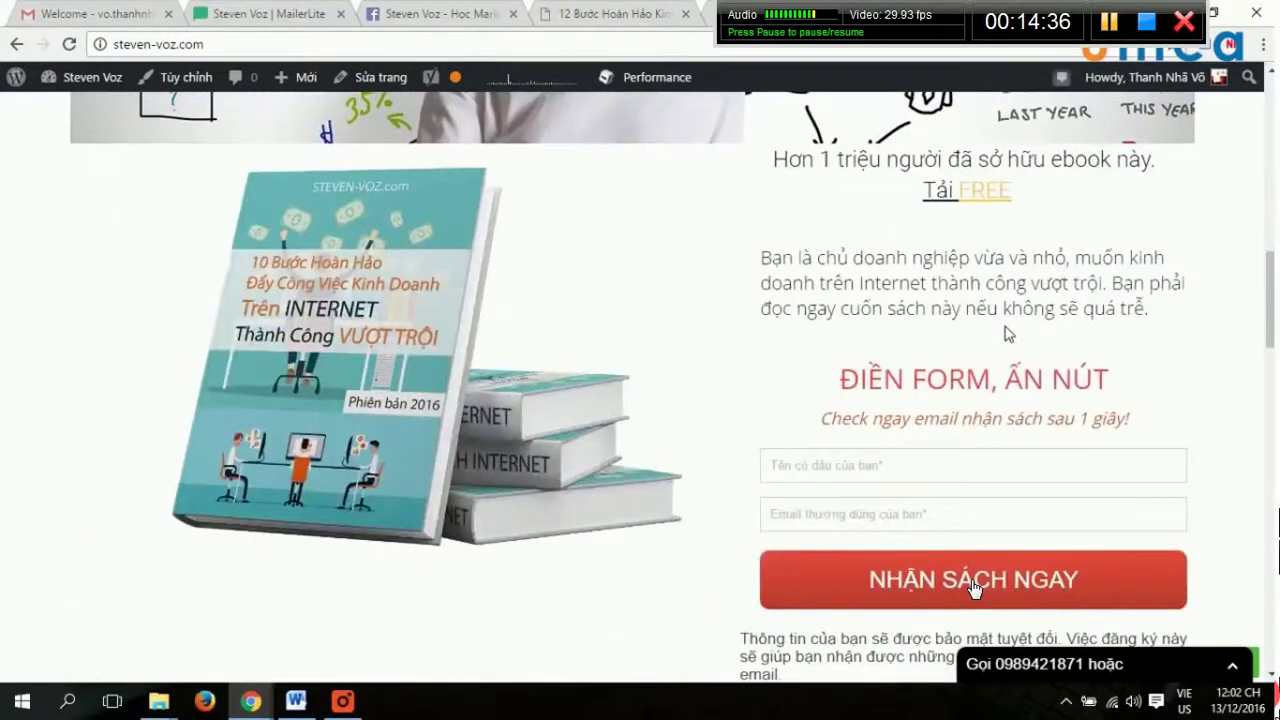
left_click(975, 589)
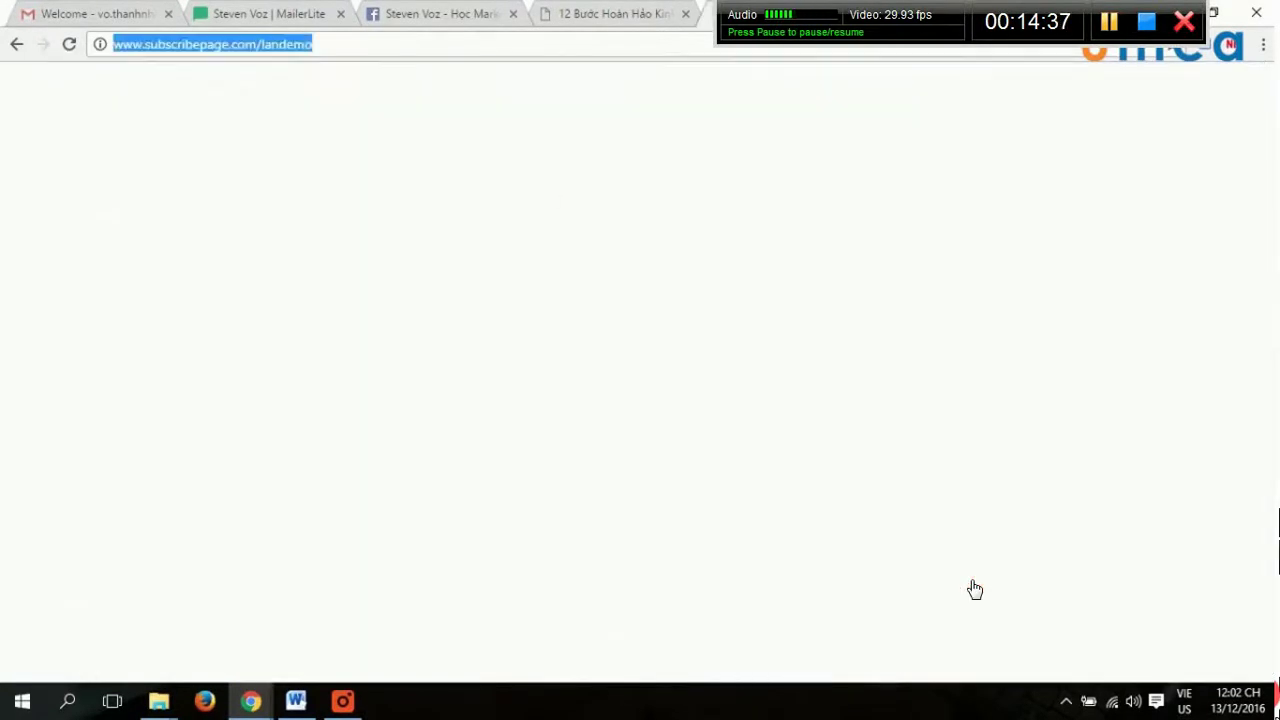
Compare the 12 Bước Hoàn Hảo countdown page with the MailerLite templates, reloading and scrolling it.
key("ctrl+shift+Tab")
key("ctrl+shift+Tab")
key("ctrl+shift+Tab")
key("ctrl+shift+Tab")
key("ctrl+Tab")
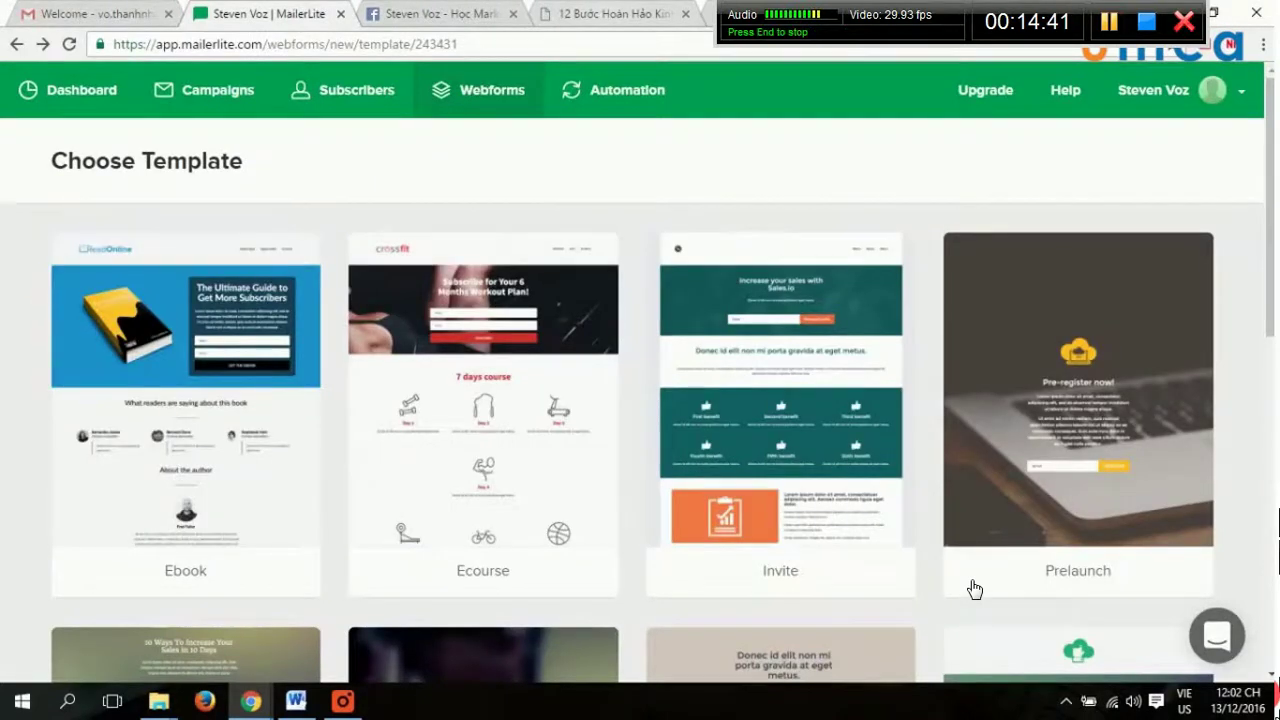
key("ctrl+Tab")
key("ctrl+Tab")
left_click(68, 44)
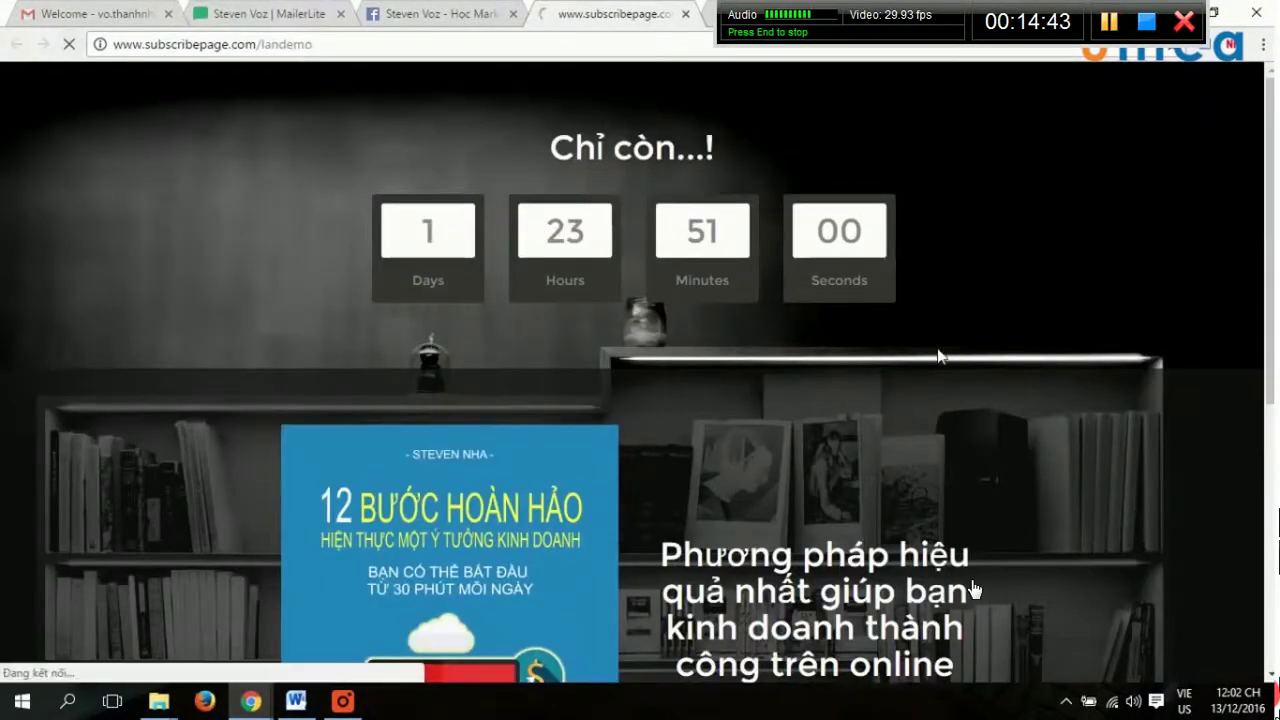
key("ctrl+shift+Tab")
key("ctrl+shift+Tab")
scroll(1120, 420, "down", 10)
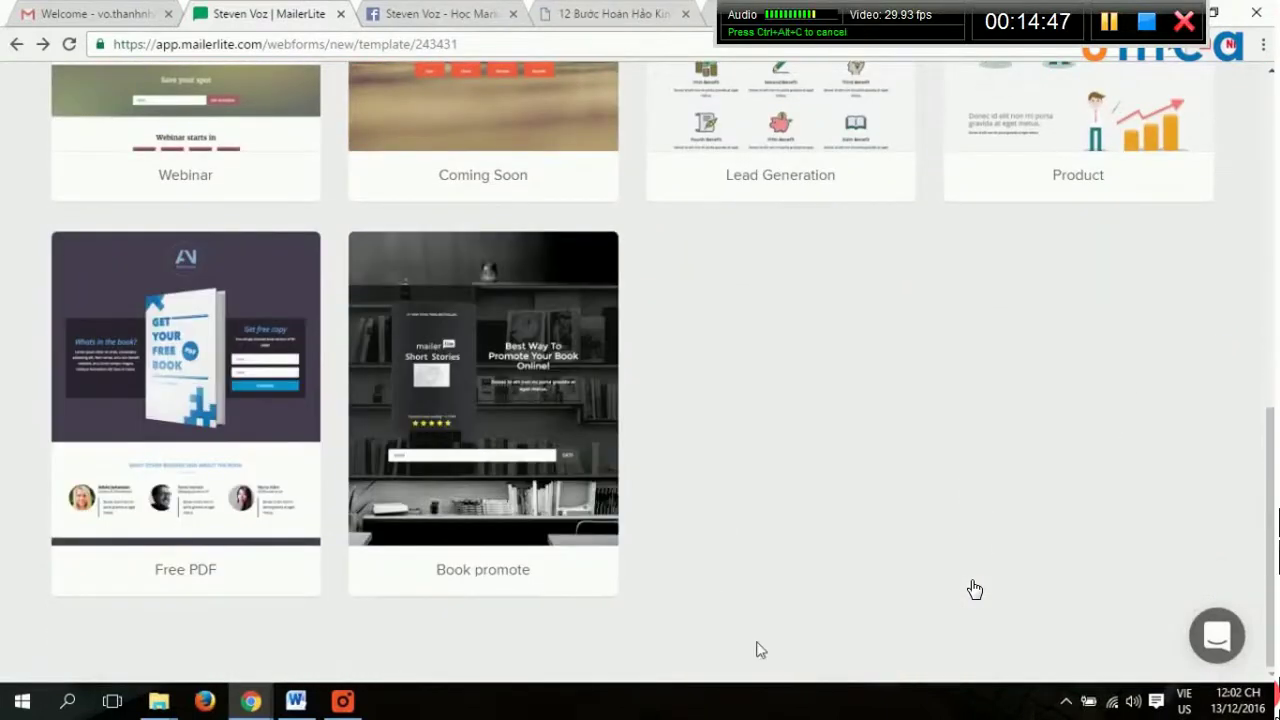
key("ctrl+Tab")
key("ctrl+Tab")
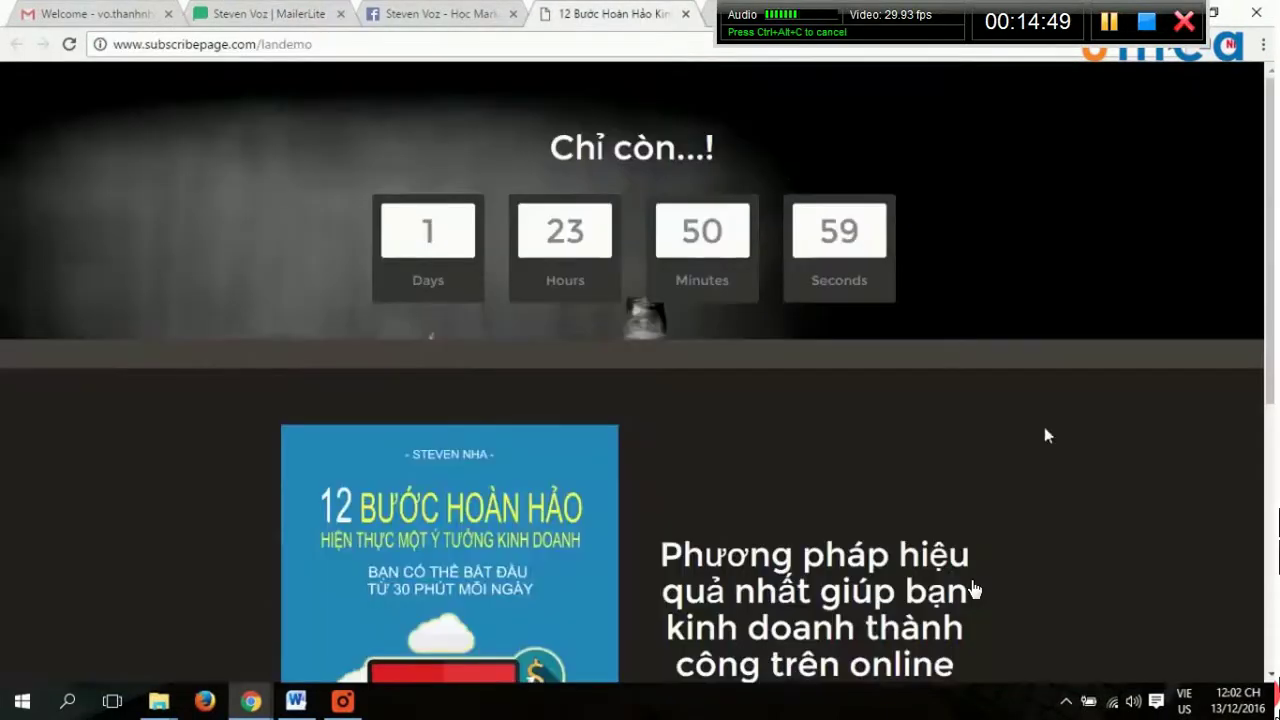
scroll(1145, 451, "down", 5)
scroll(1147, 444, "up", 5)
scroll(975, 590, "down", 5)
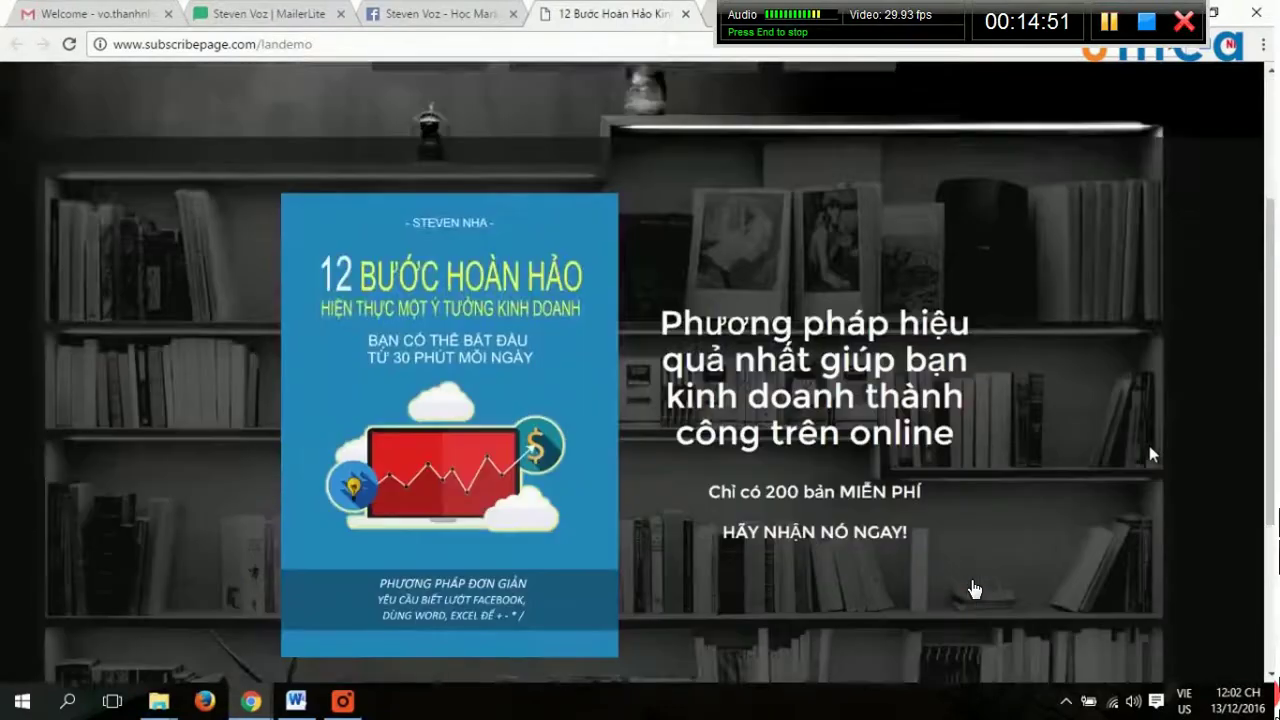
scroll(975, 590, "up", 3)
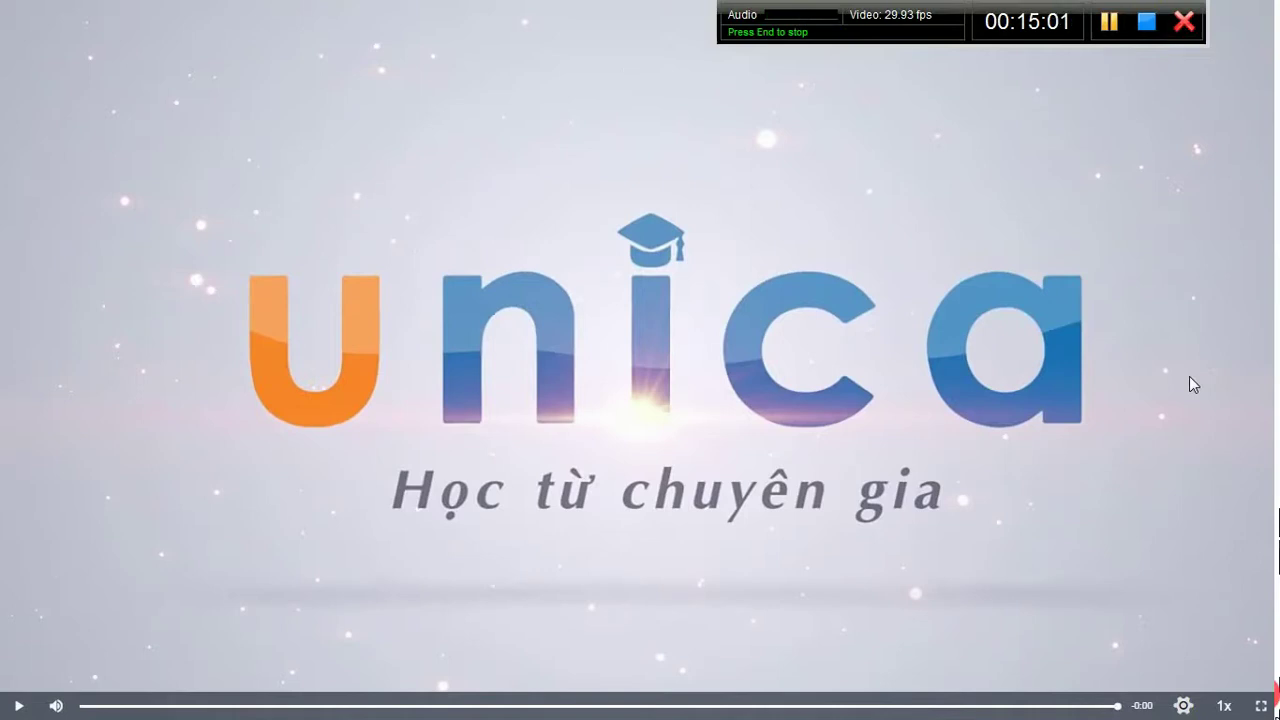
Leave full screen and open lesson Bài 8, Tạo landingpage, from the lesson list.
key("Escape")
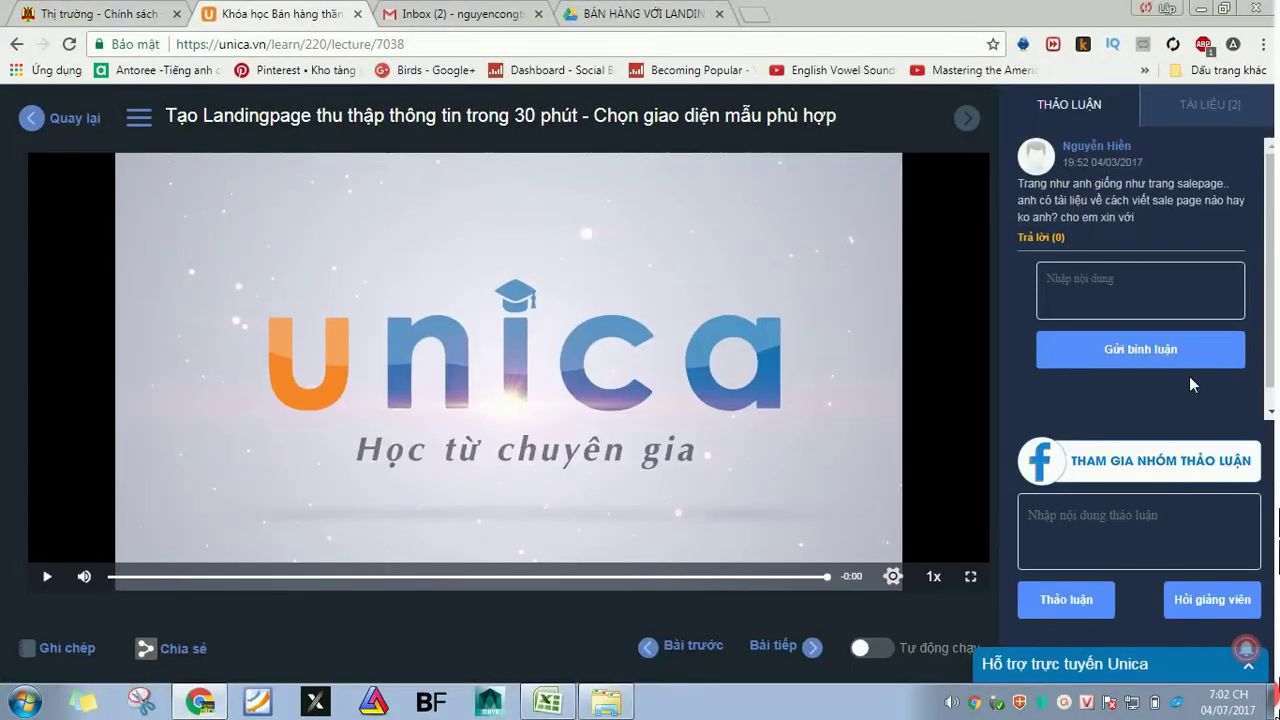
left_click(139, 117)
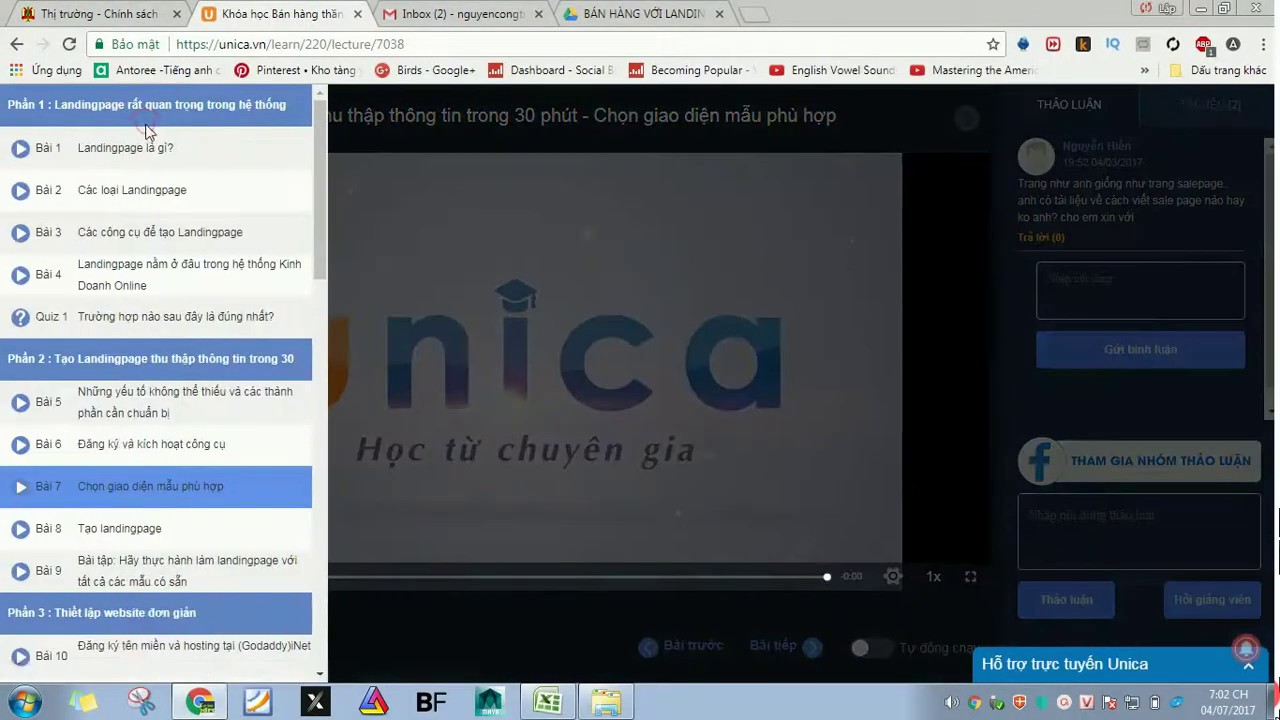
left_click(130, 530)
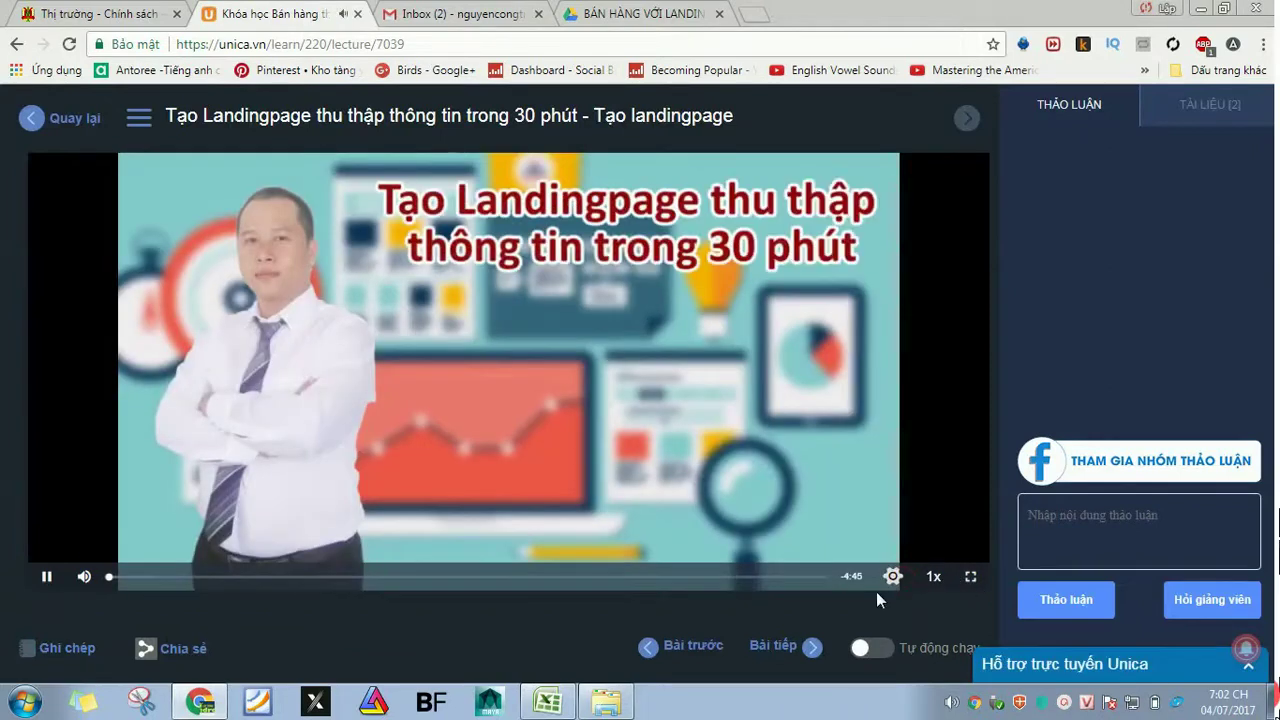
Play the Bài 8 video full screen at 720p quality.
mouse_move(893, 576)
left_click(925, 450)
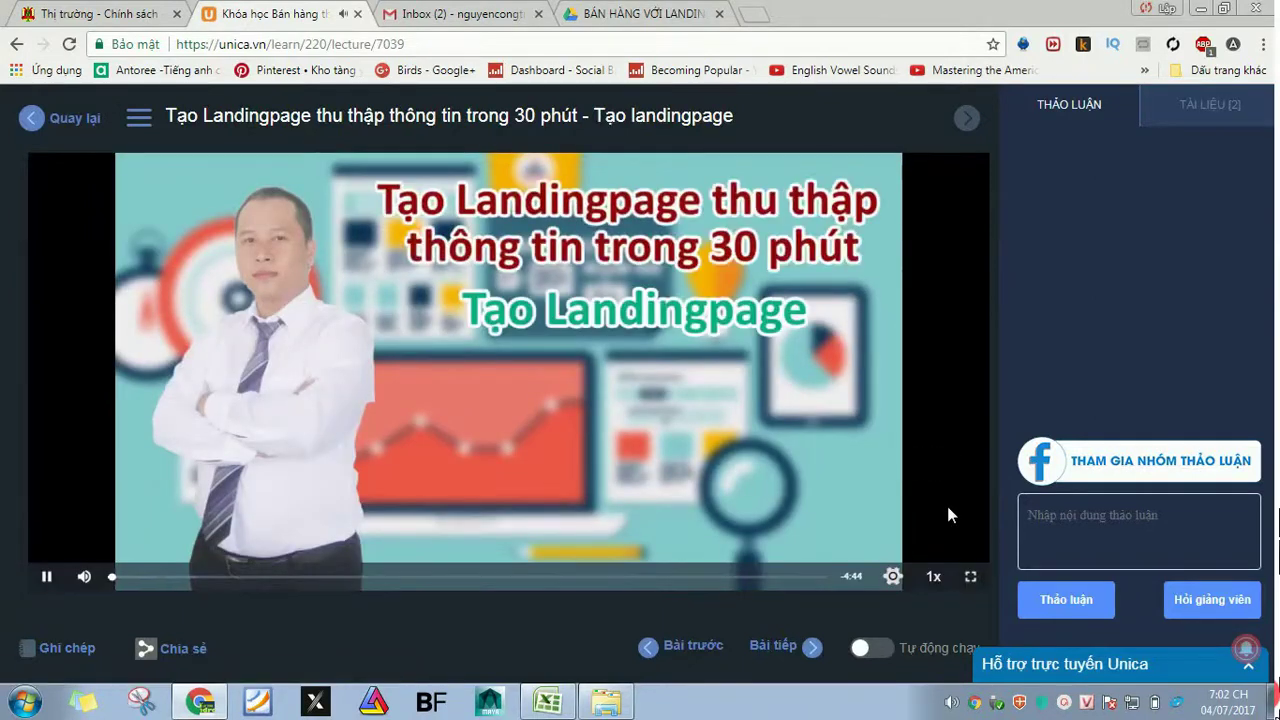
left_click(972, 579)
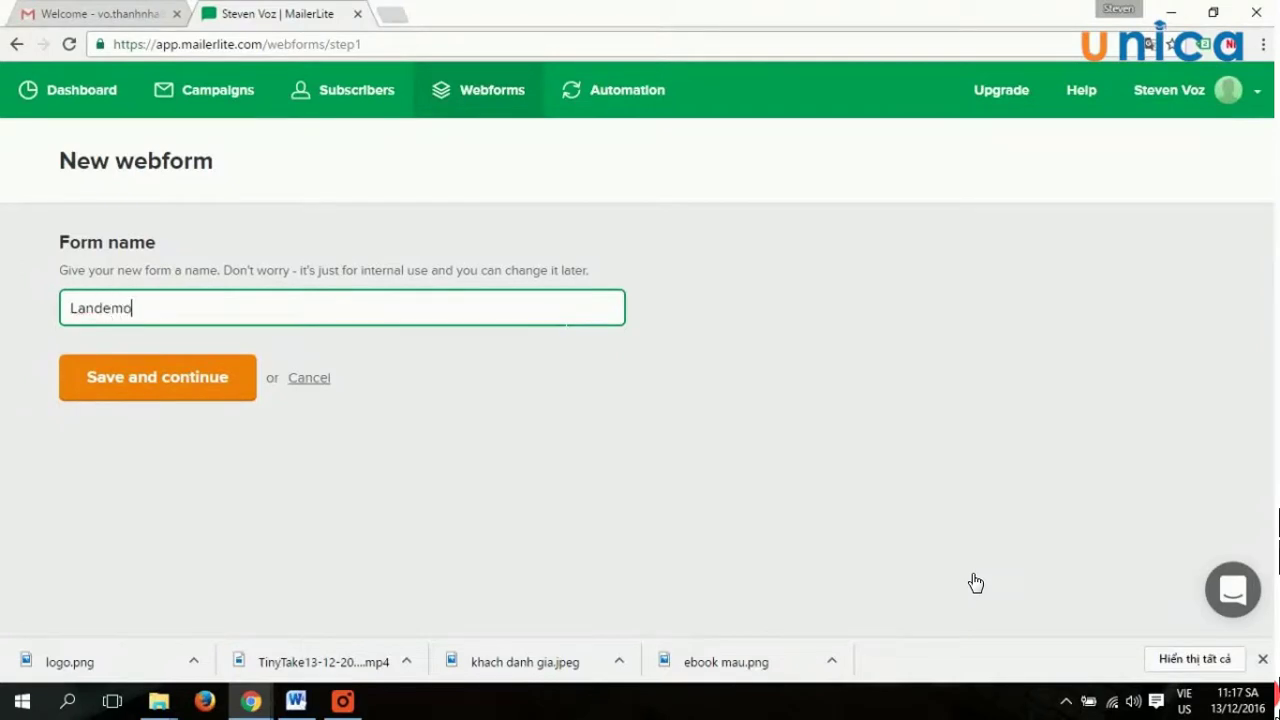
Submit the Landemo form name and choose to build a landing page.
key("Return")
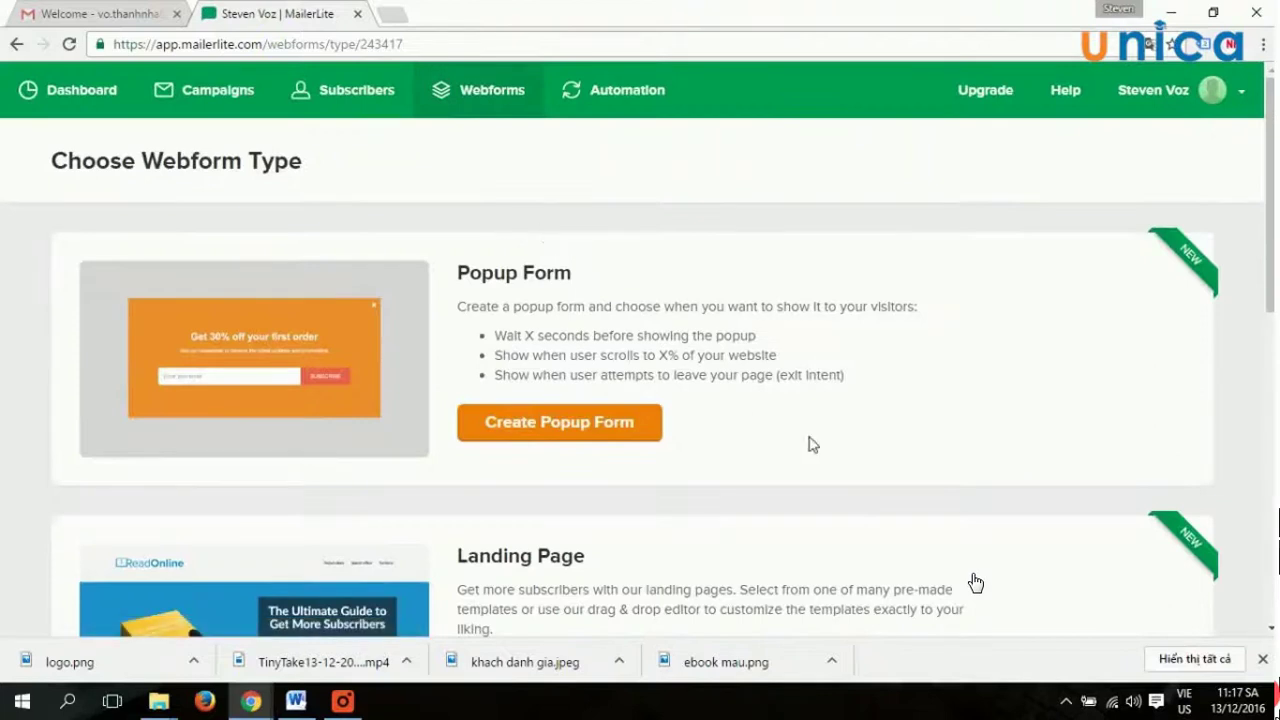
scroll(815, 440, "down", 3)
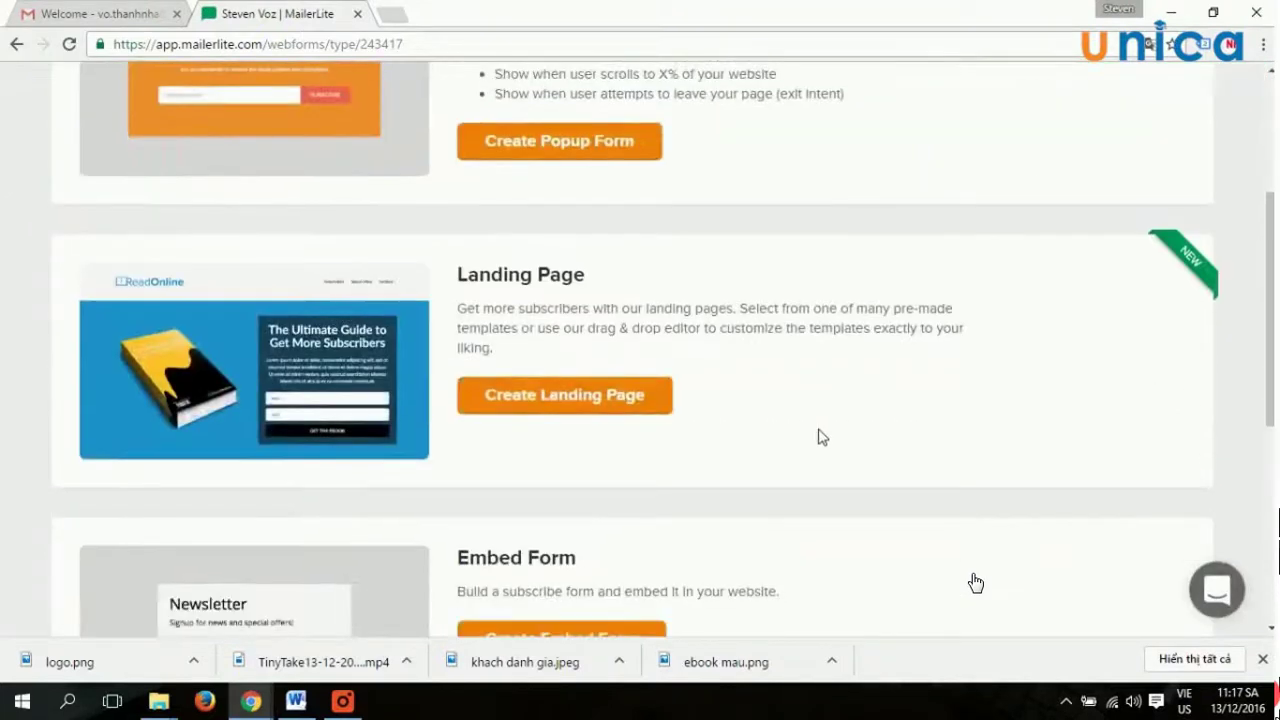
left_click(558, 405)
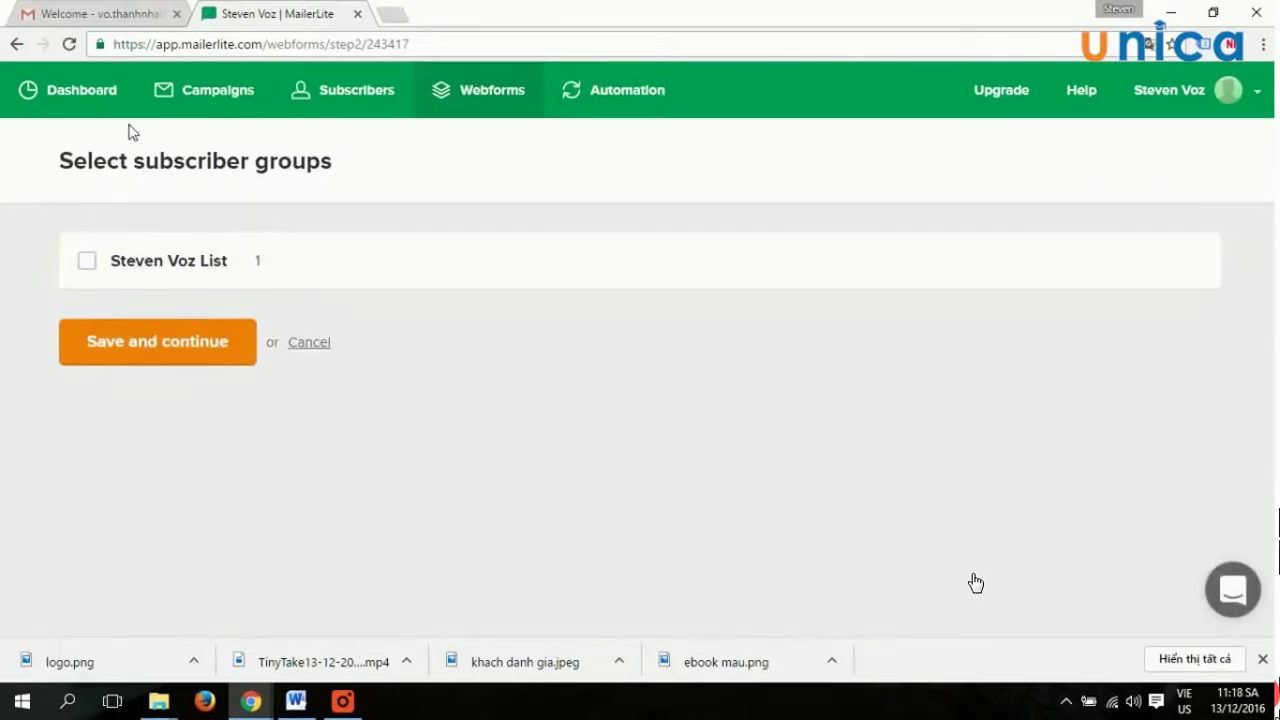
left_click_drag(380, 183, 365, 172)
left_click(180, 270)
left_click(196, 350)
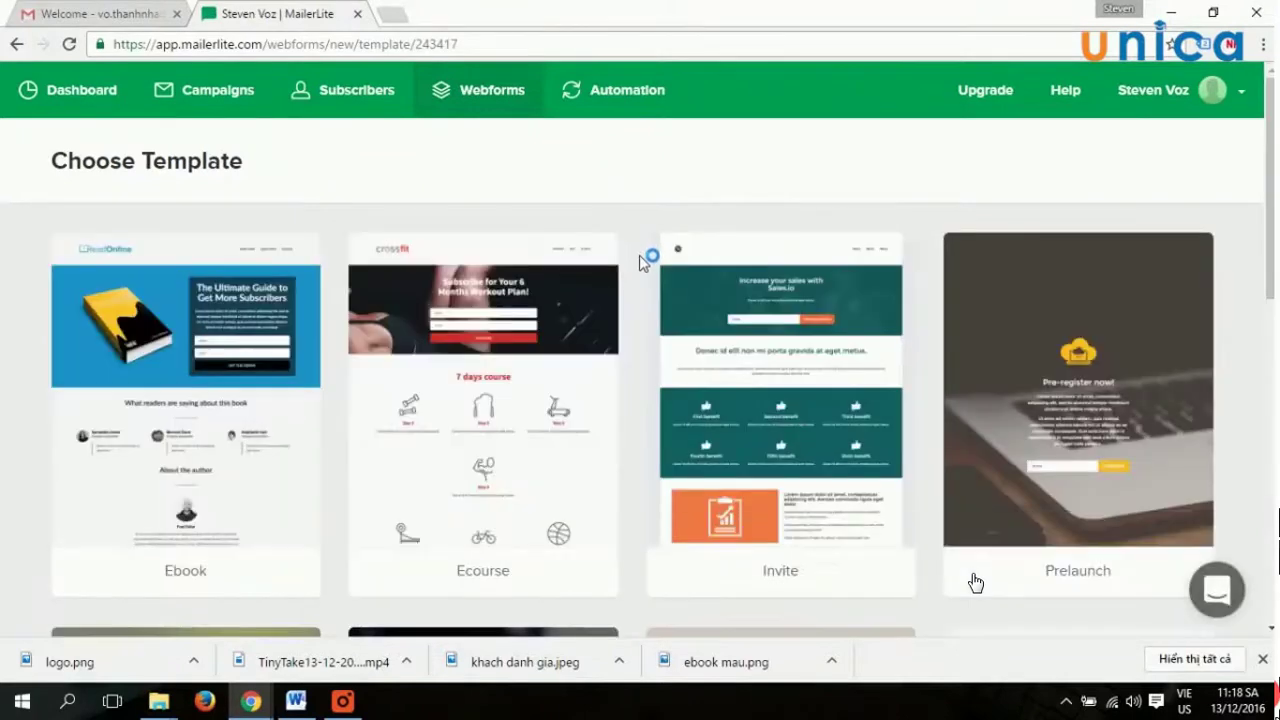
Pick the Book promote template at the bottom of the gallery to load it in the Webform Builder.
scroll(1082, 322, "down", 2)
scroll(1081, 317, "down", 4)
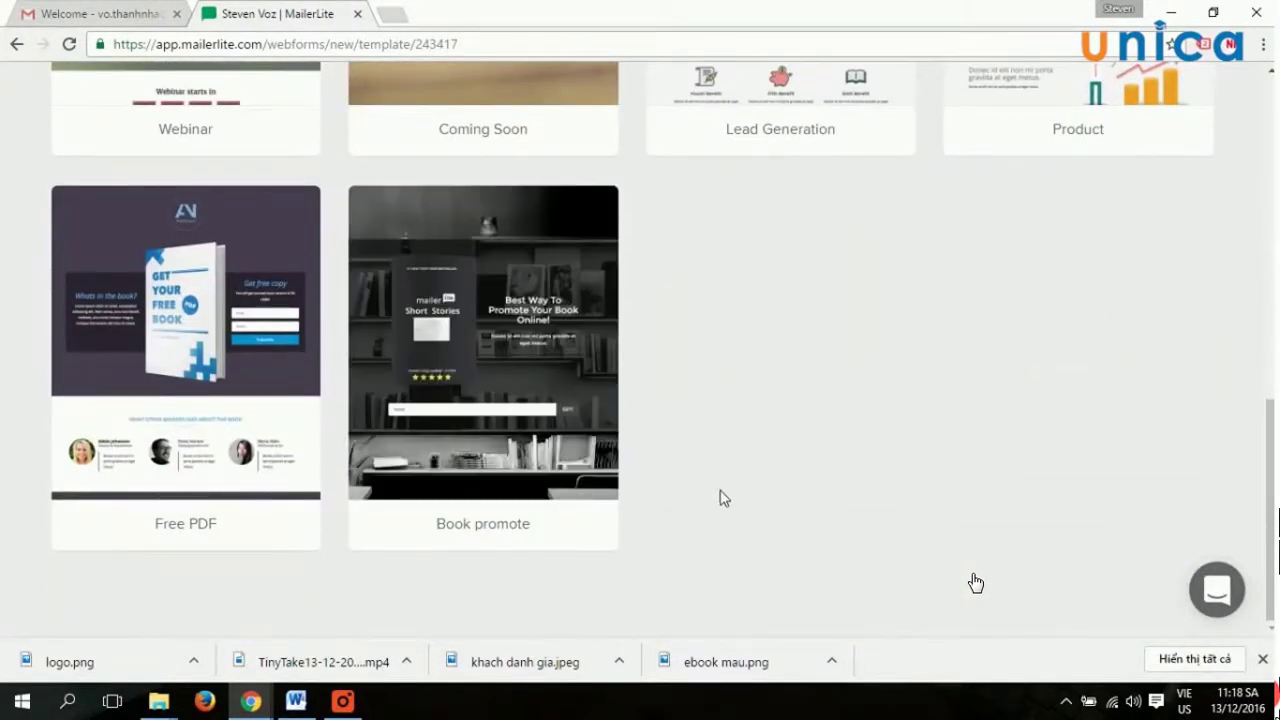
mouse_move(493, 322)
mouse_move(508, 380)
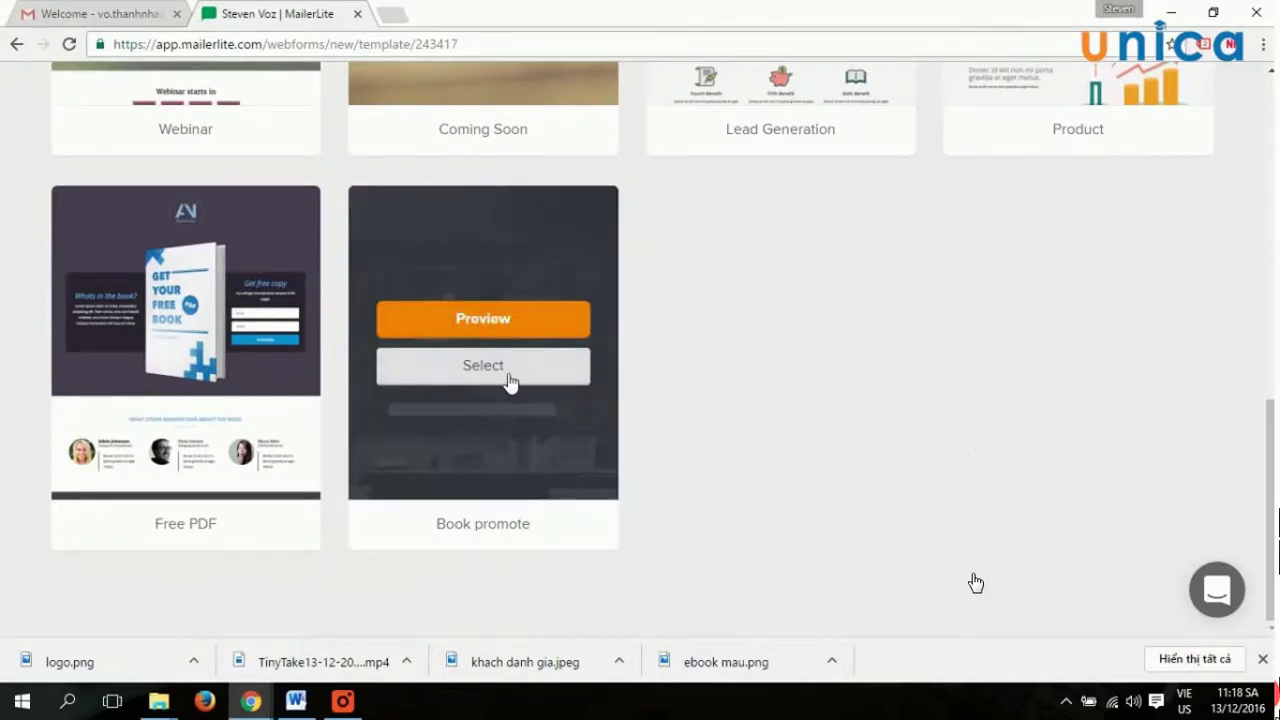
left_click(492, 377)
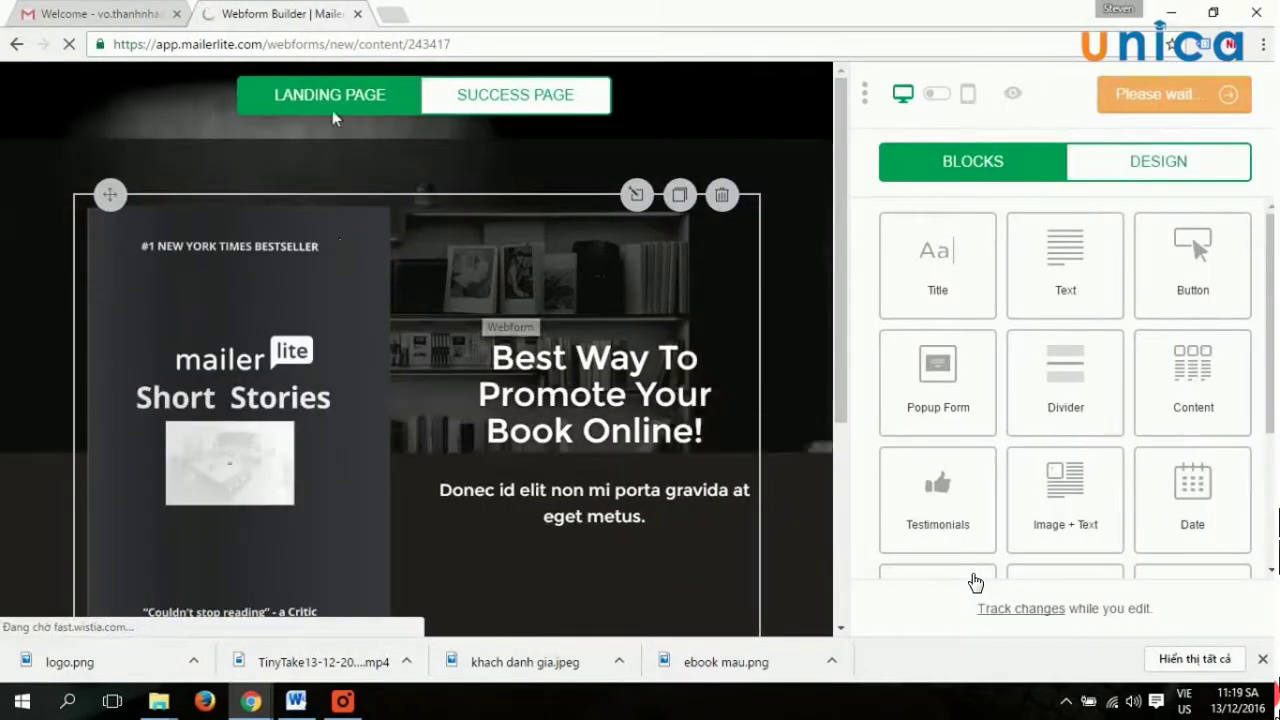
scroll(400, 391, "down", 3)
scroll(417, 380, "up", 3)
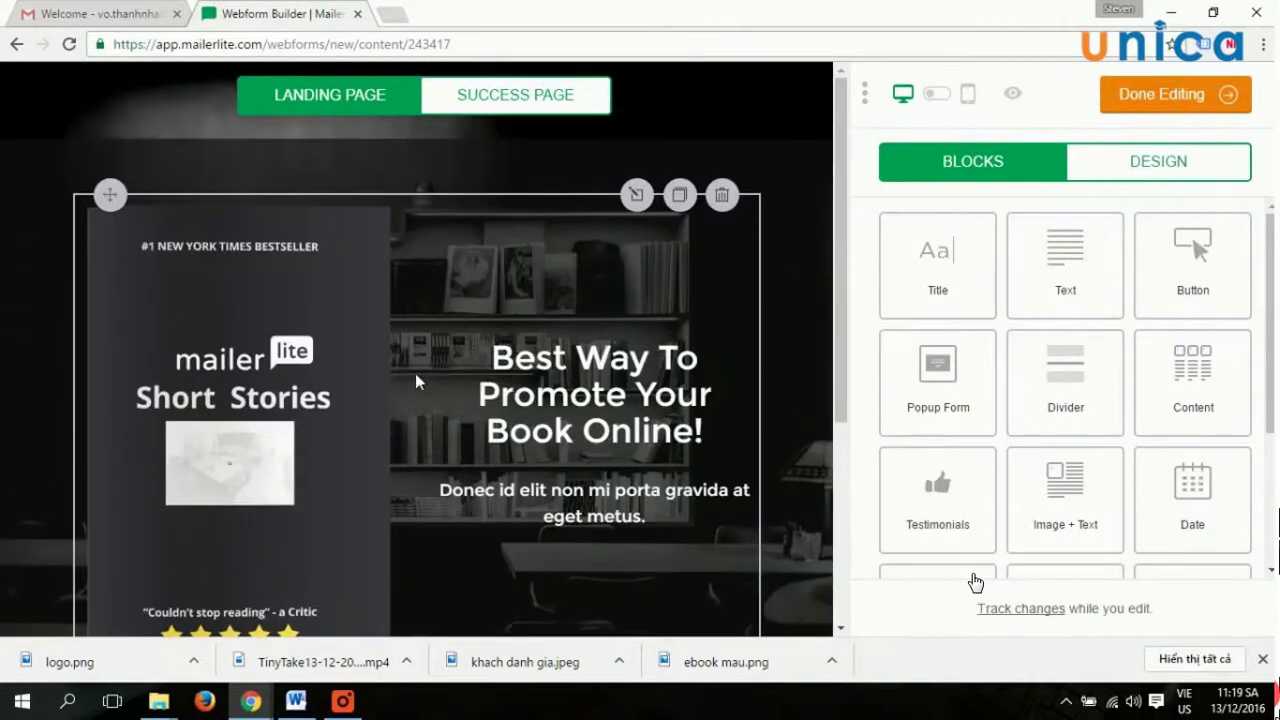
Swap the hero block's book image for a newly uploaded 12 buoc ideas.png.
left_click(637, 196)
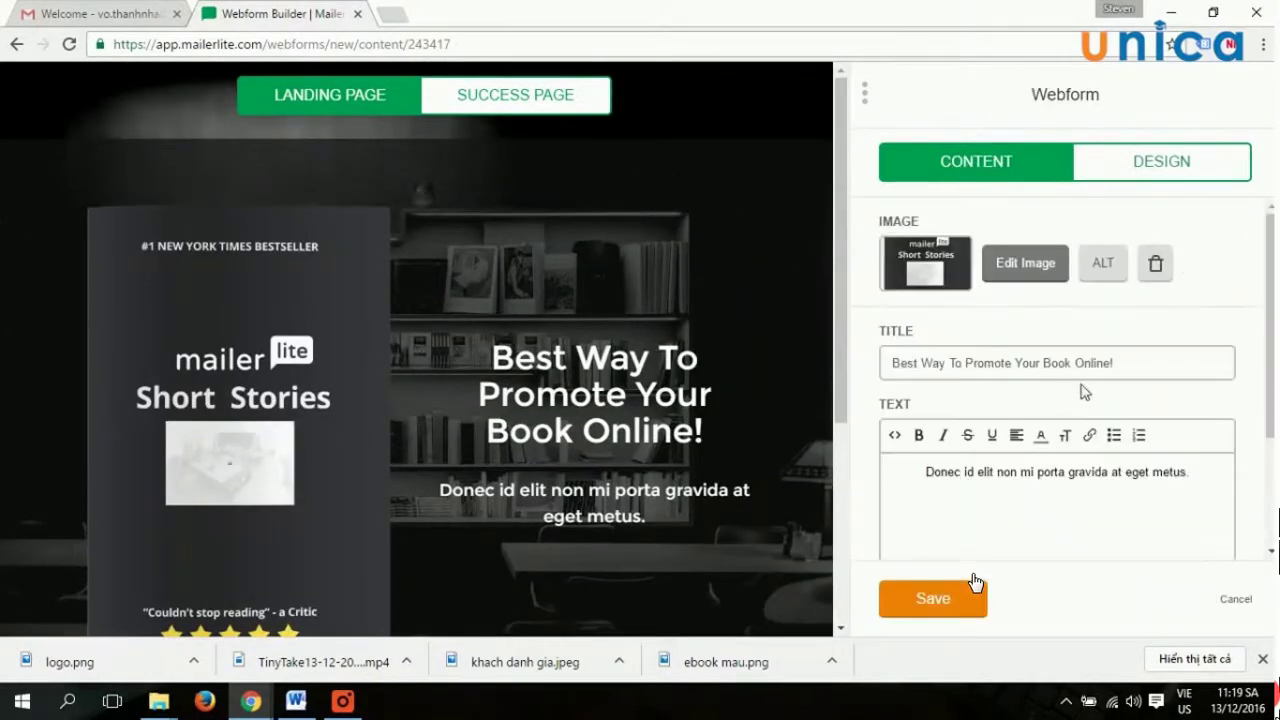
left_click(1158, 268)
left_click(1040, 268)
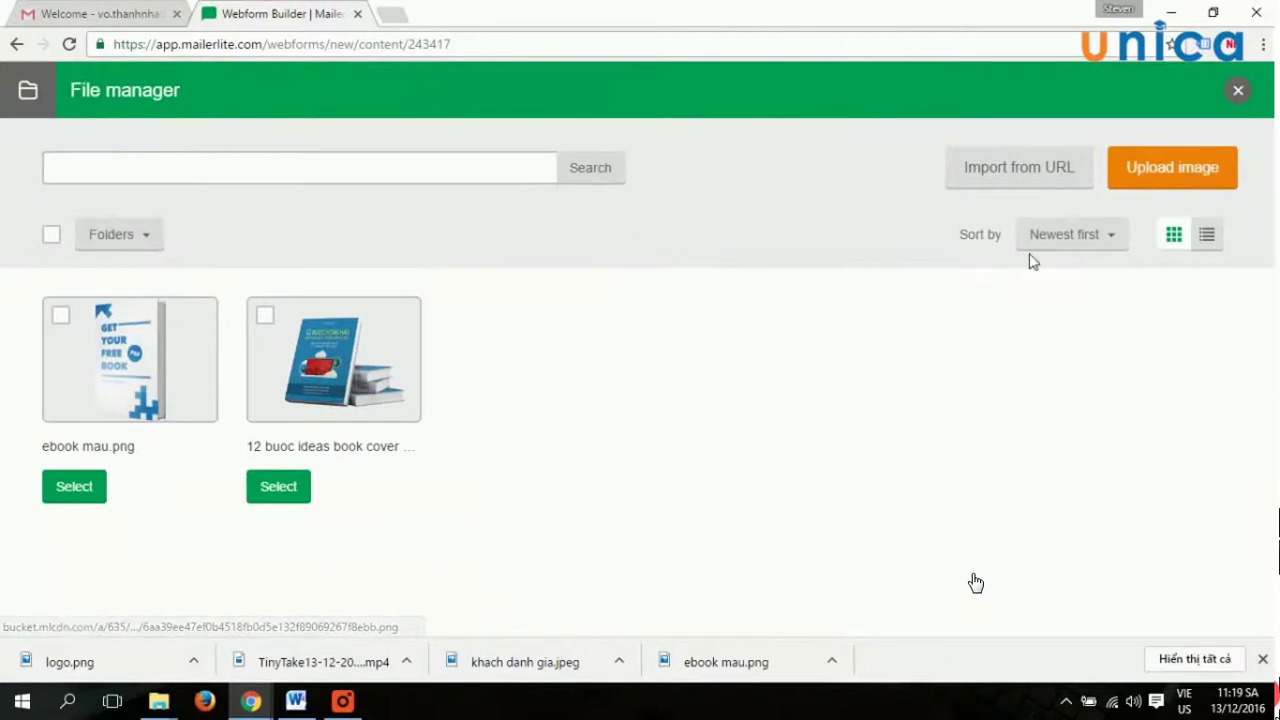
left_click(1168, 167)
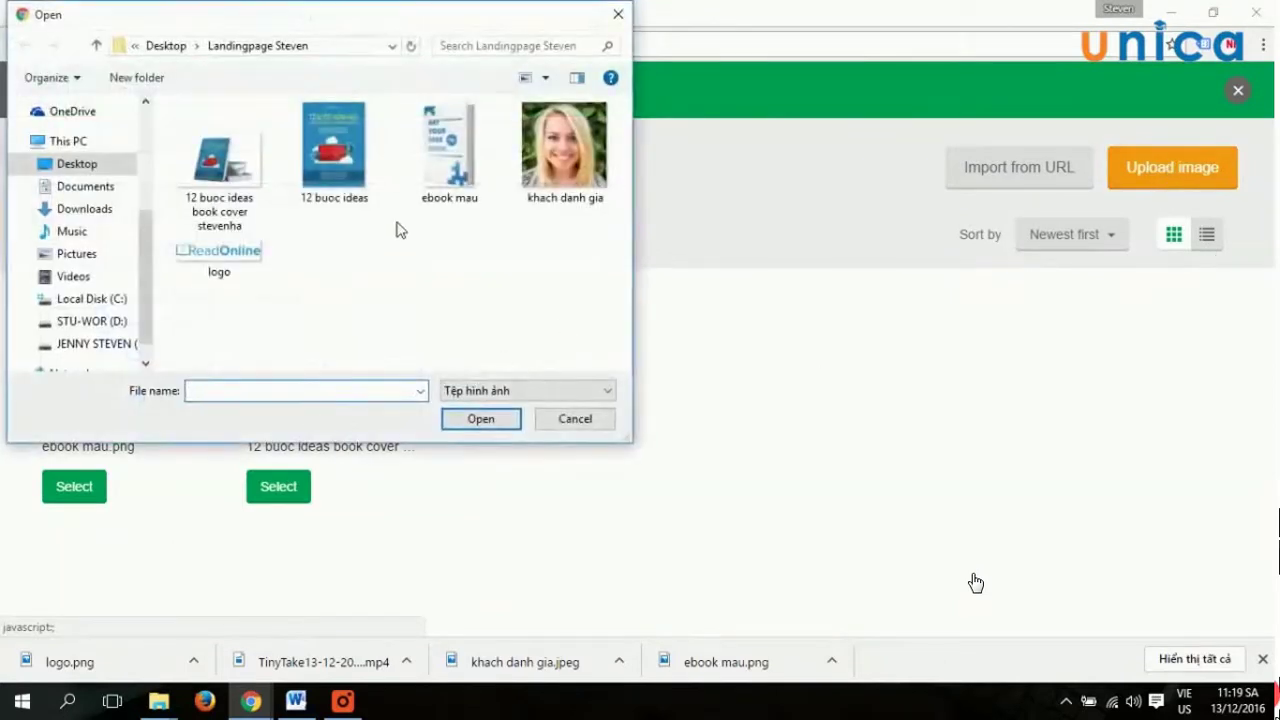
double_click(346, 126)
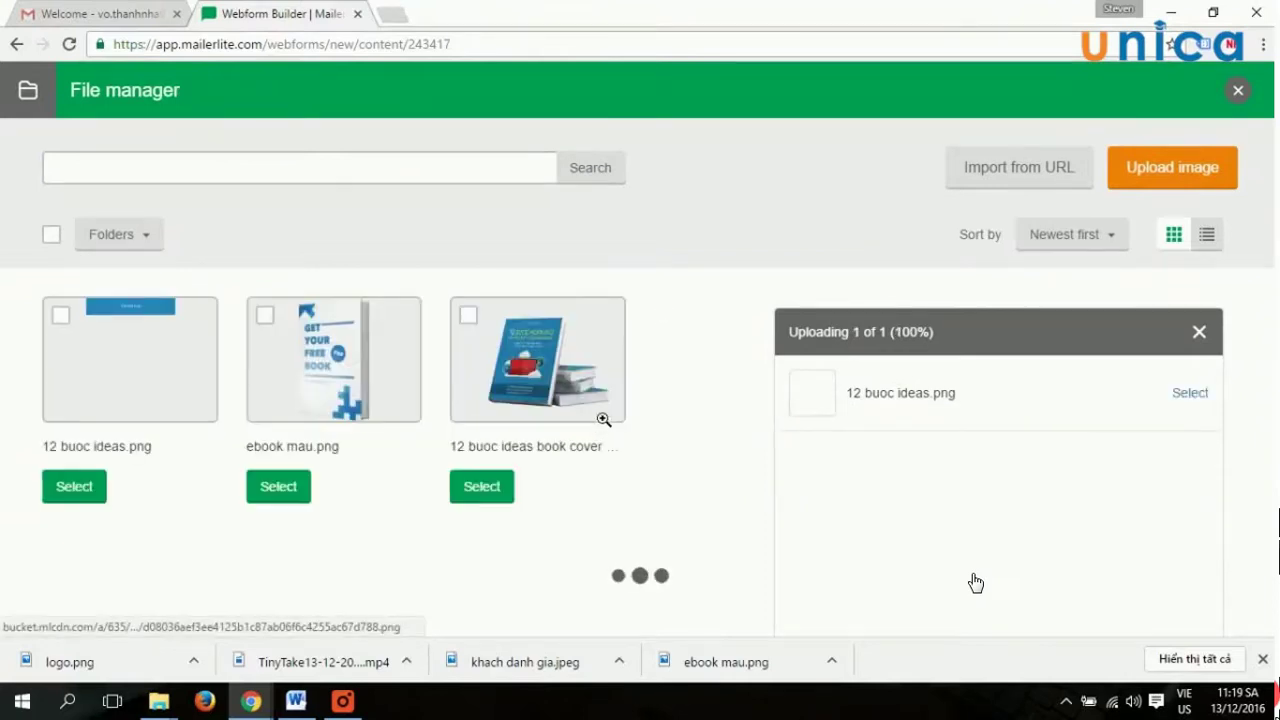
left_click(96, 485)
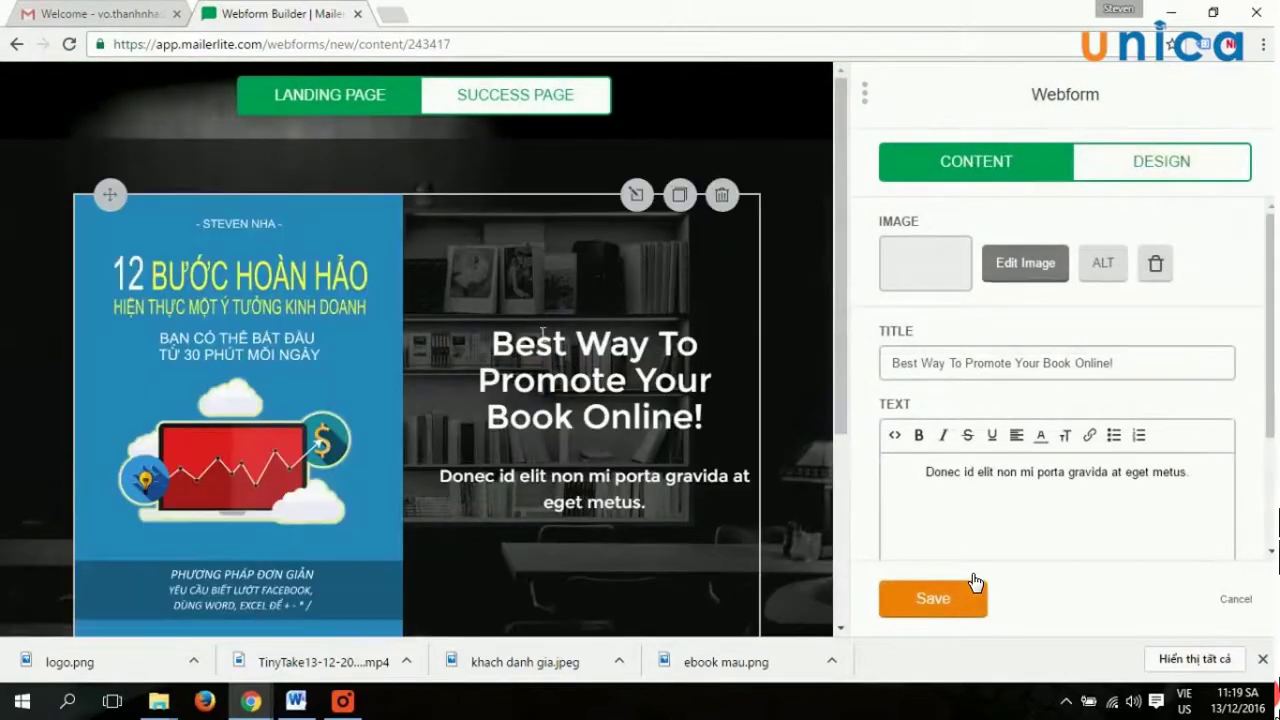
Clear the English title and type 'Phương pháp hiệu quả nhất giúp bạn kinh doanh thành công trên online'.
scroll(537, 325, "down", 3)
scroll(539, 316, "up", 2)
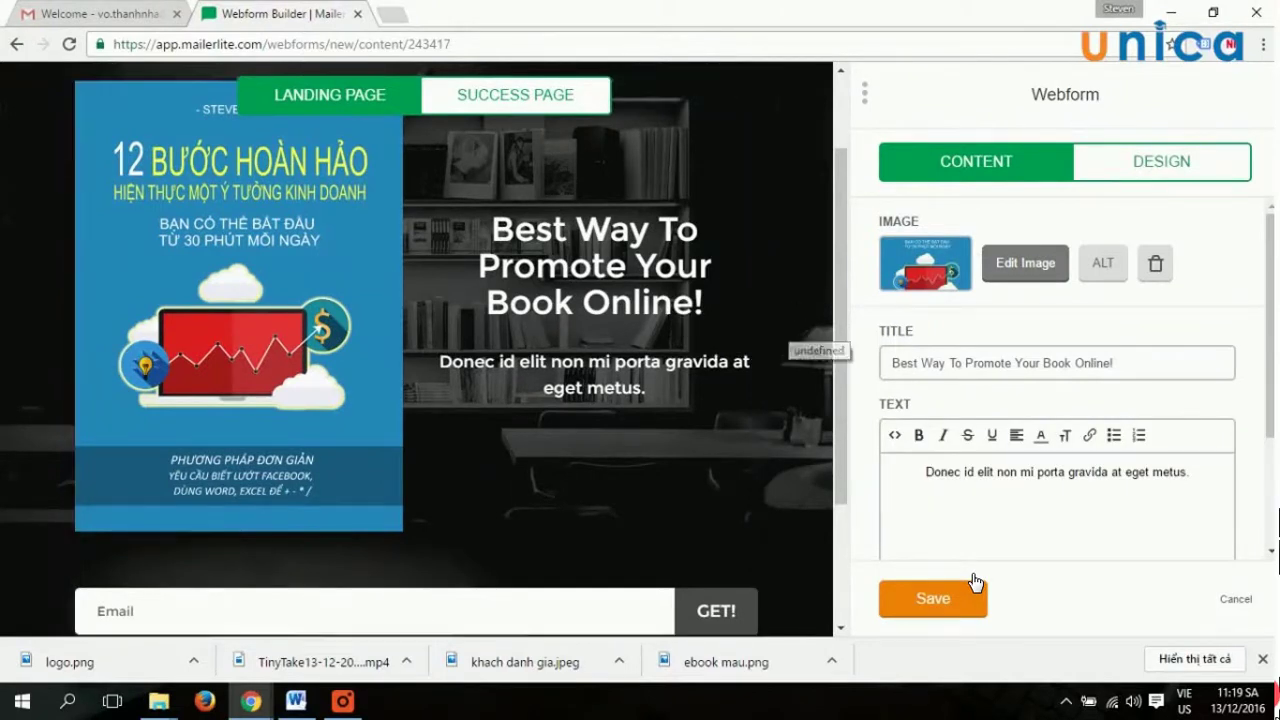
key("ctrl+shift+Right")
key("ctrl+shift+Right")
key("ctrl+shift+Right")
key("ctrl+shift+Right")
key("ctrl+shift+Right")
key("ctrl+shift+Right")
key("ctrl+shift+Right")
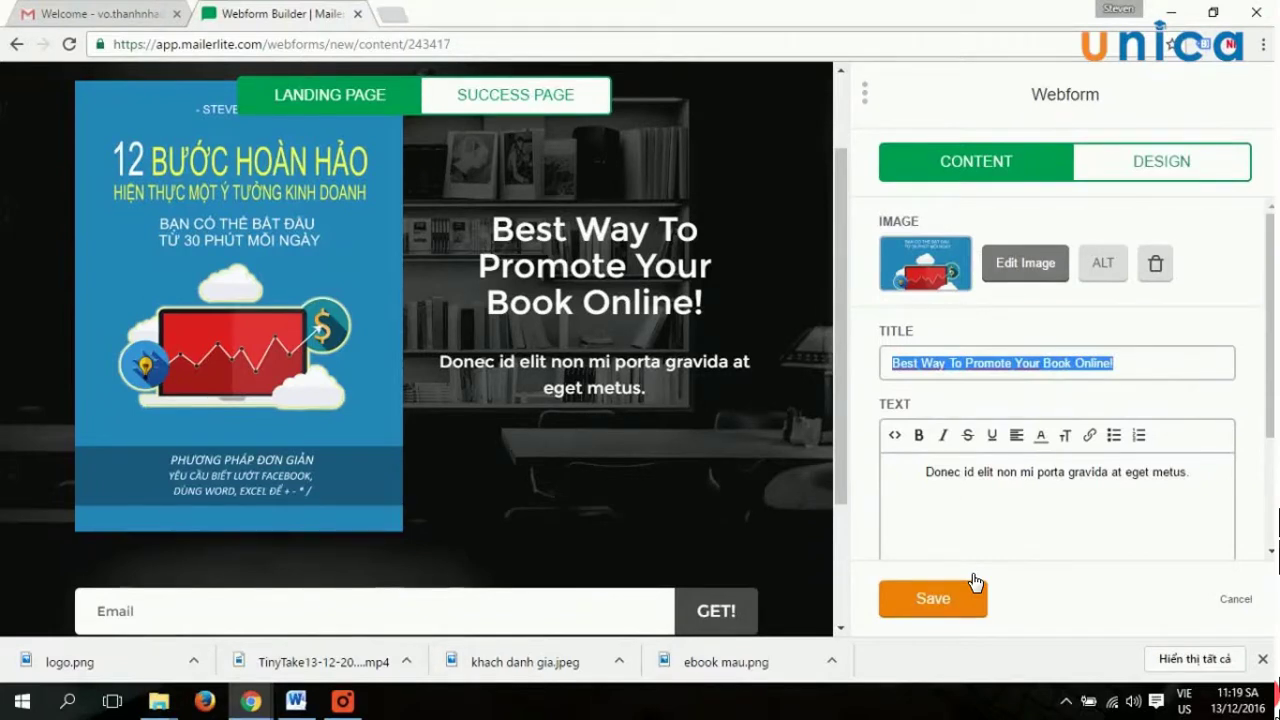
key("BackSpace")
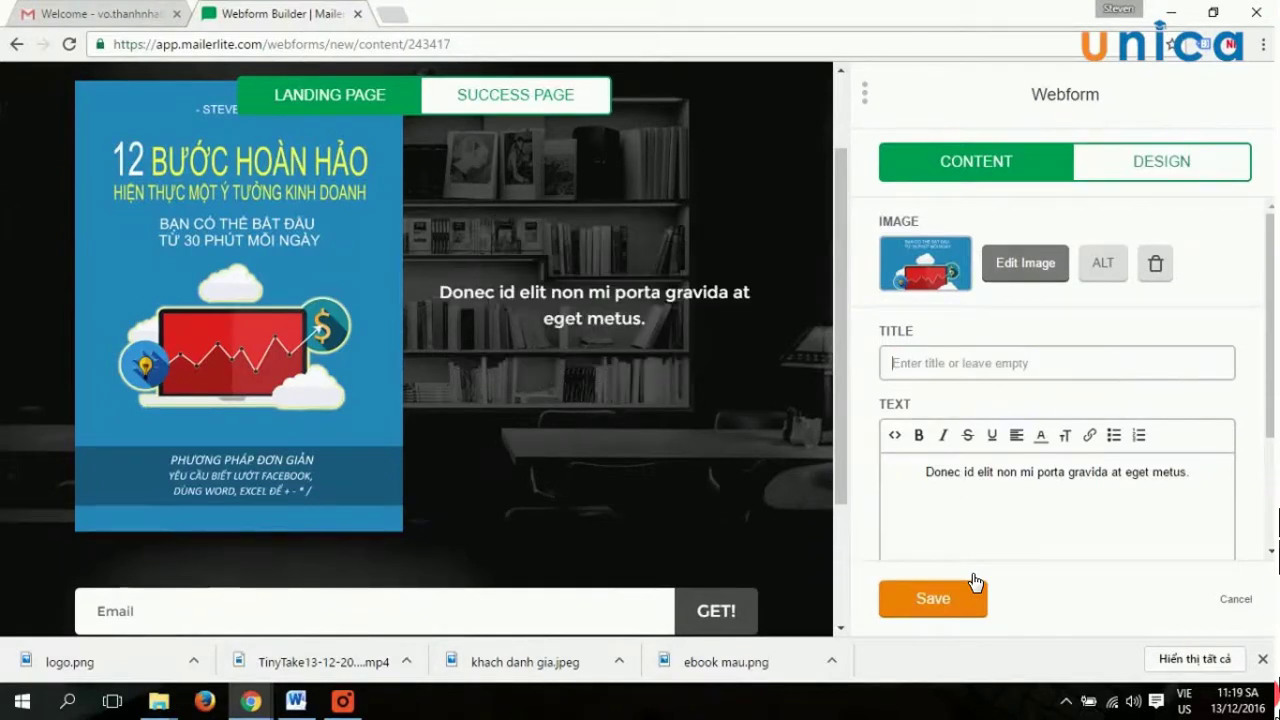
type("phương")
key("BackSpace")
key("BackSpace")
key("BackSpace")
key("BackSpace")
key("BackSpace")
key("BackSpace")
type("{")
key("BackSpace")
type("Phương")
type(" hap")
key("BackSpace")
key("BackSpace")
key("BackSpace")
type("phap")
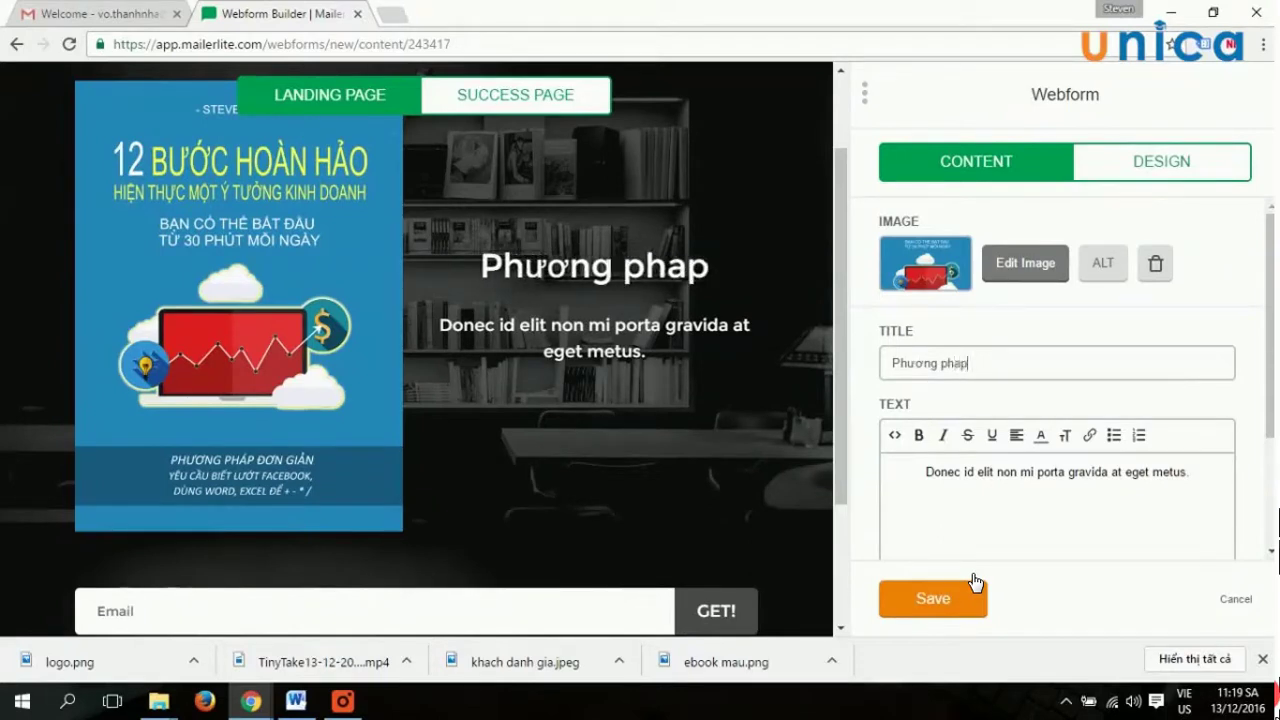
type(" hiệu quả nhaats g")
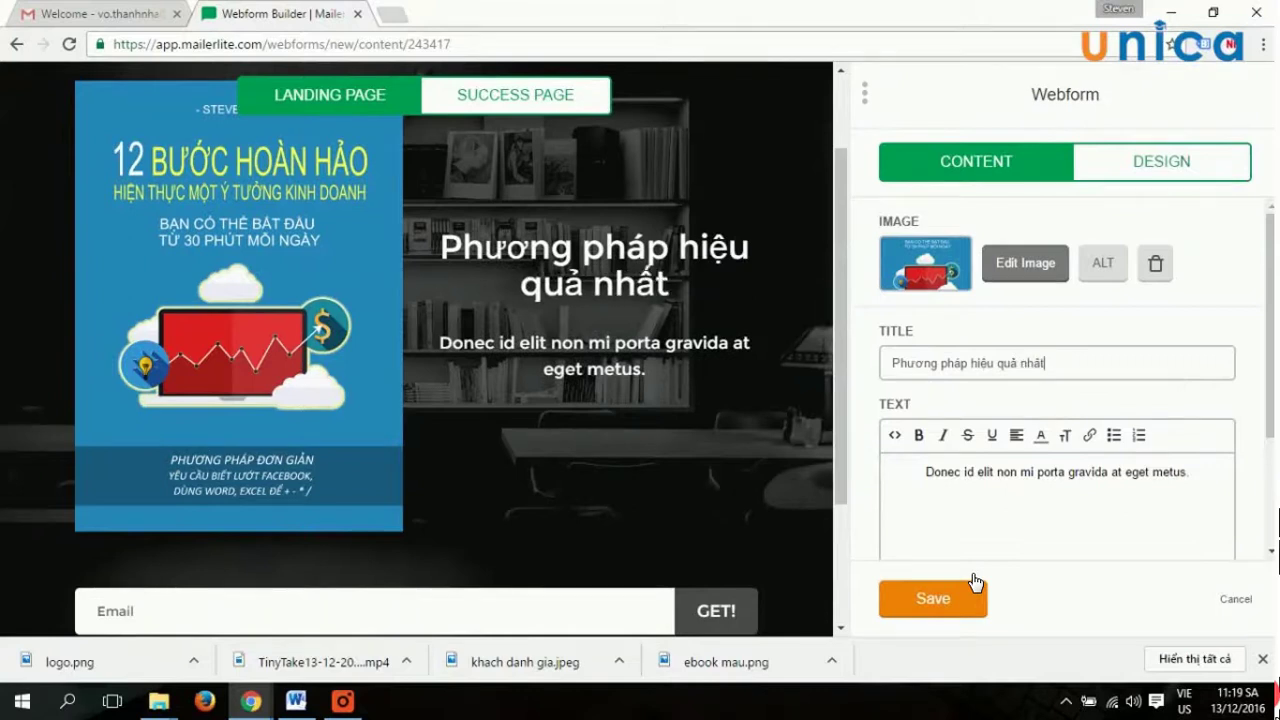
type("iups banj kinh d")
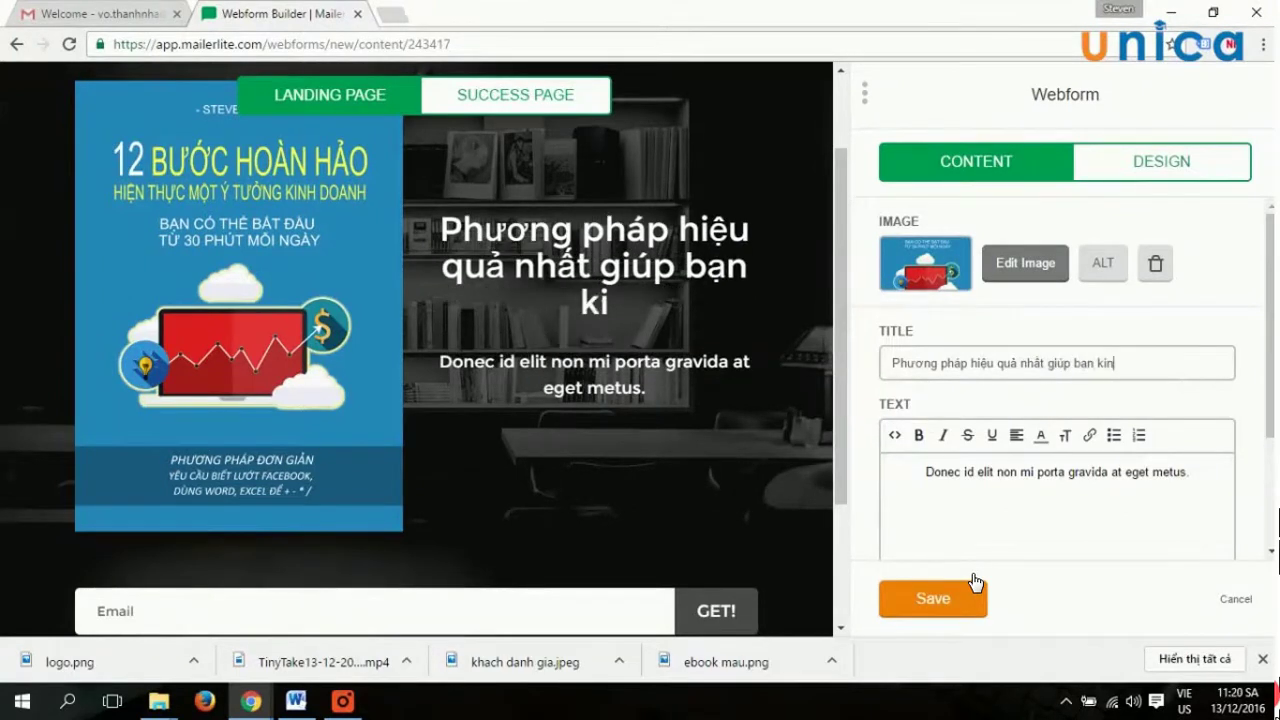
type("o")
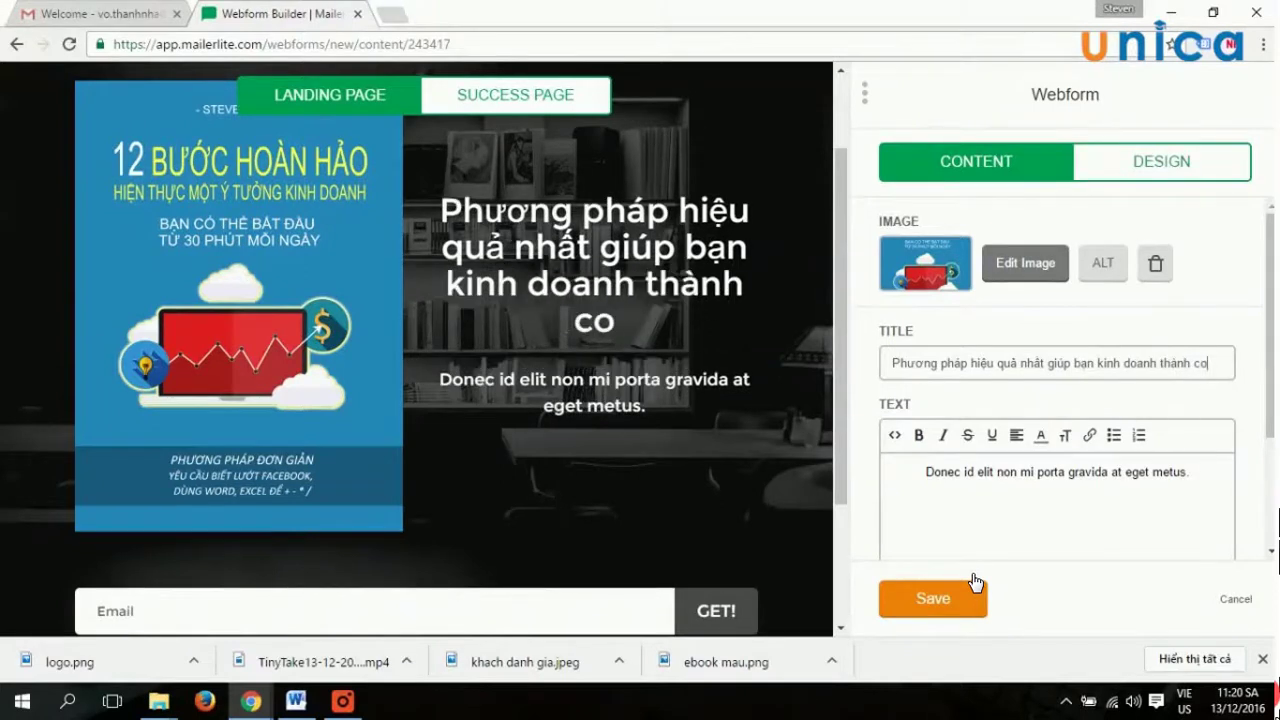
type("anh thanhf coong treen online")
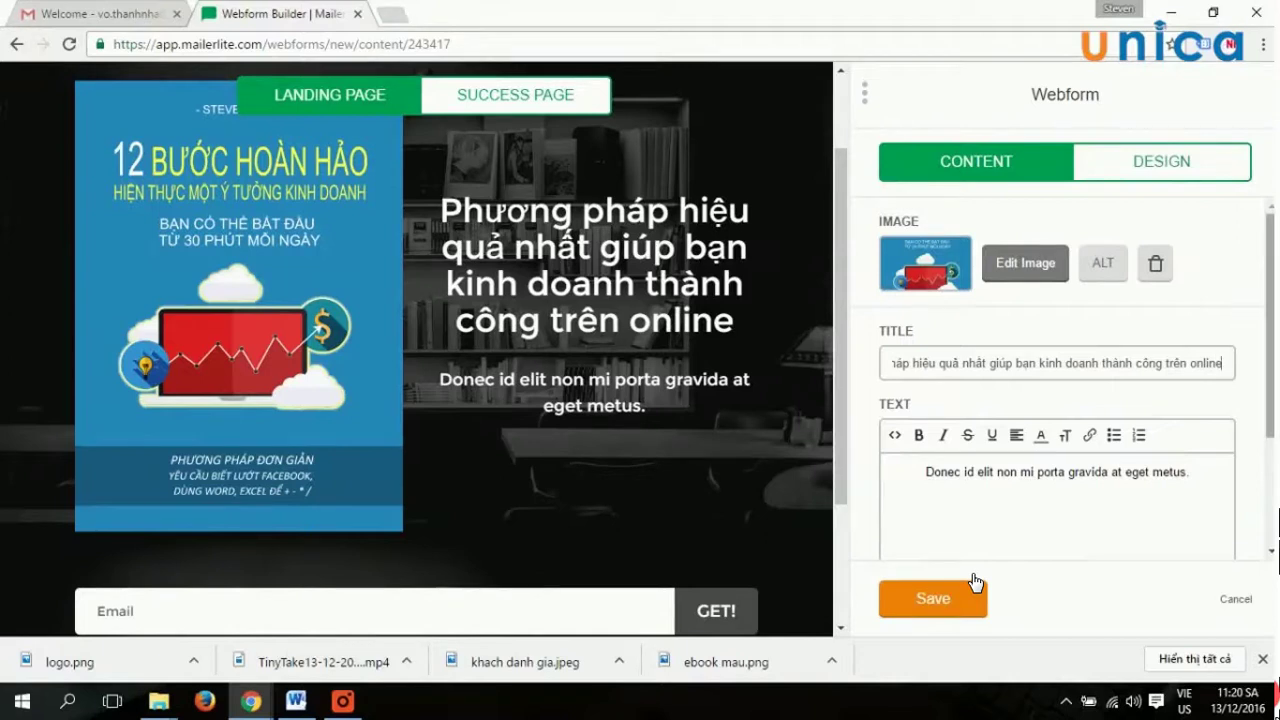
left_click(1037, 472)
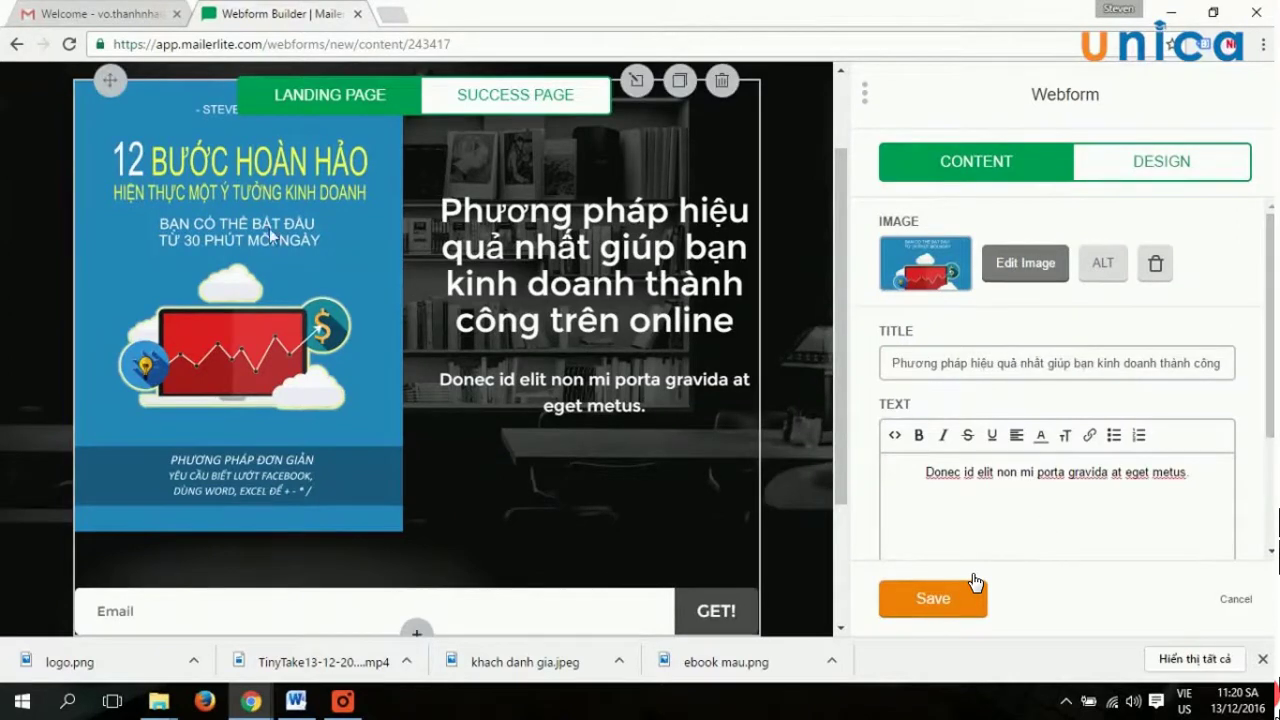
Rewrite the sample sentence as 'Chỉ có 200 bản MIỄN PHÍ' plus a 'HÃY NHẬN NÓ NGAY!' line.
scroll(472, 310, "up", 2)
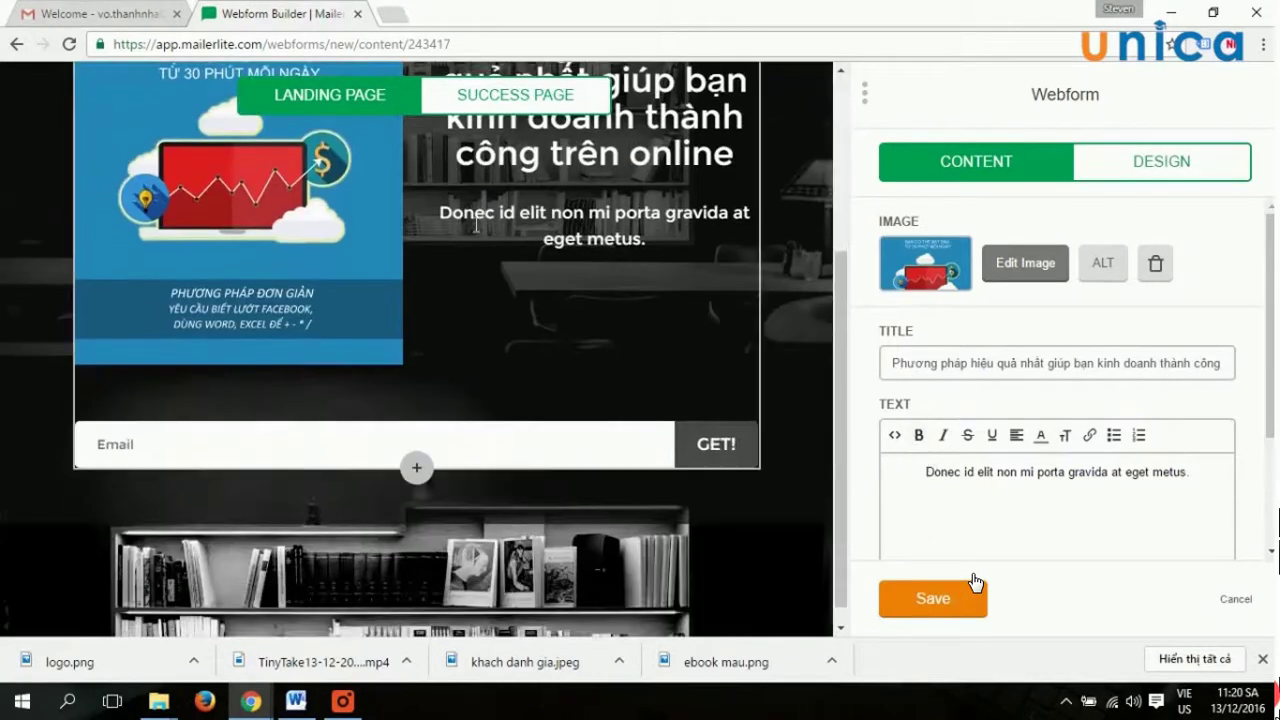
key("shift+Left")
key("shift+Left")
key("shift+Left")
key("shift+Left")
key("shift+Left")
key("shift+Left")
key("shift+Left")
key("shift+Left")
key("shift+Left")
key("shift+Left")
key("shift+Left")
key("shift+Left")
key("shift+Left")
key("shift+Left")
key("shift+Left")
key("shift+Left")
key("shift+Left")
key("shift+Left")
key("shift+Left")
key("shift+Left")
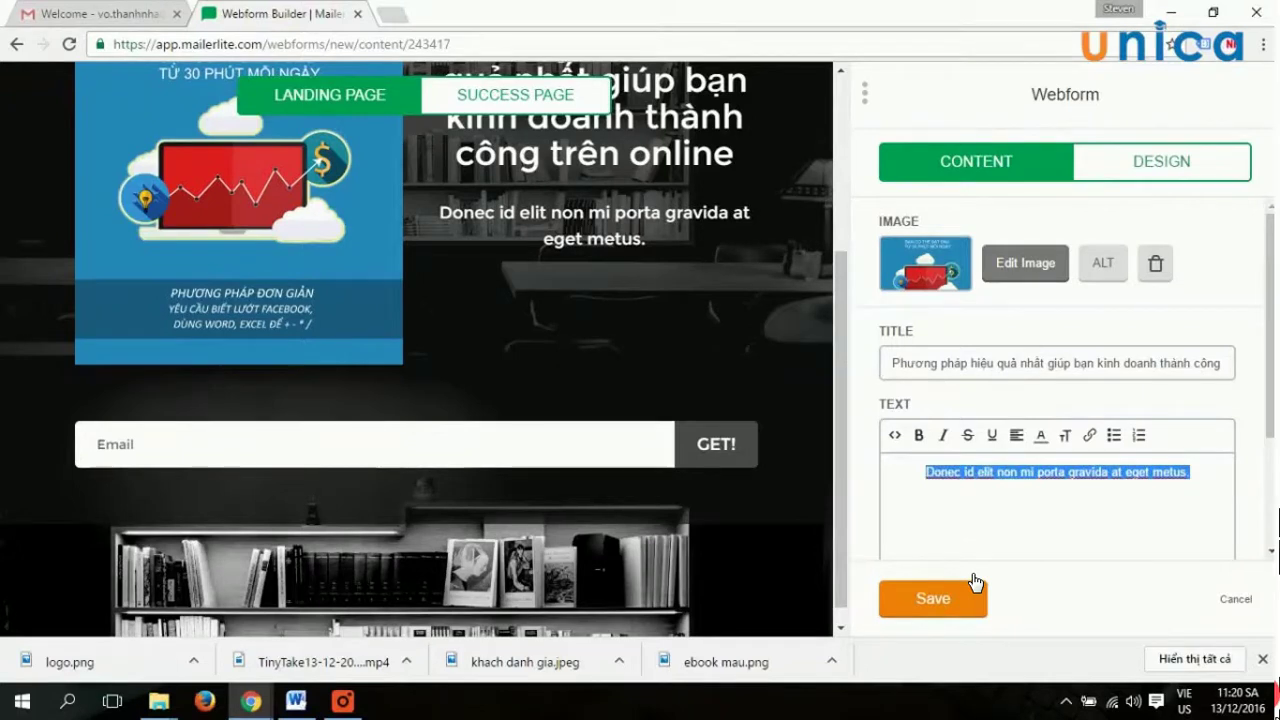
type("Chỉ có ")
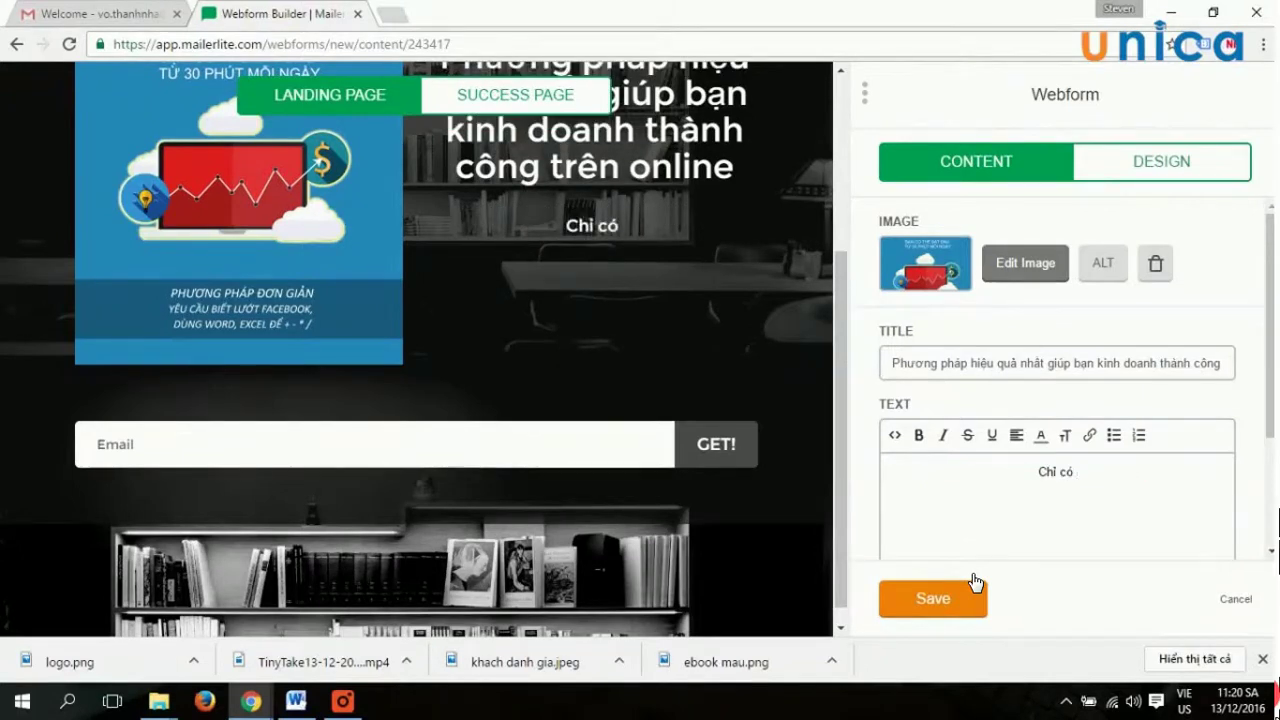
type("200 bản ")
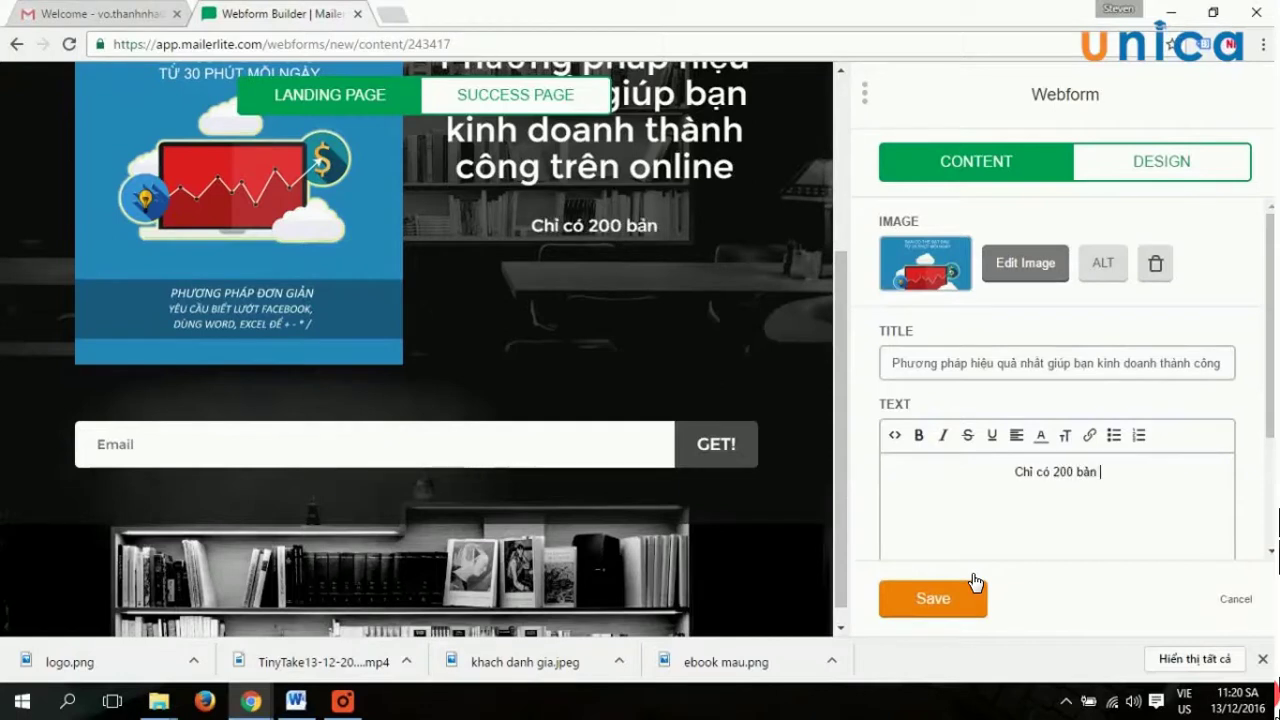
type("FREE")
key("BackSpace")
key("BackSpace")
key("BackSpace")
key("BackSpace")
type("MIỄN PHI")
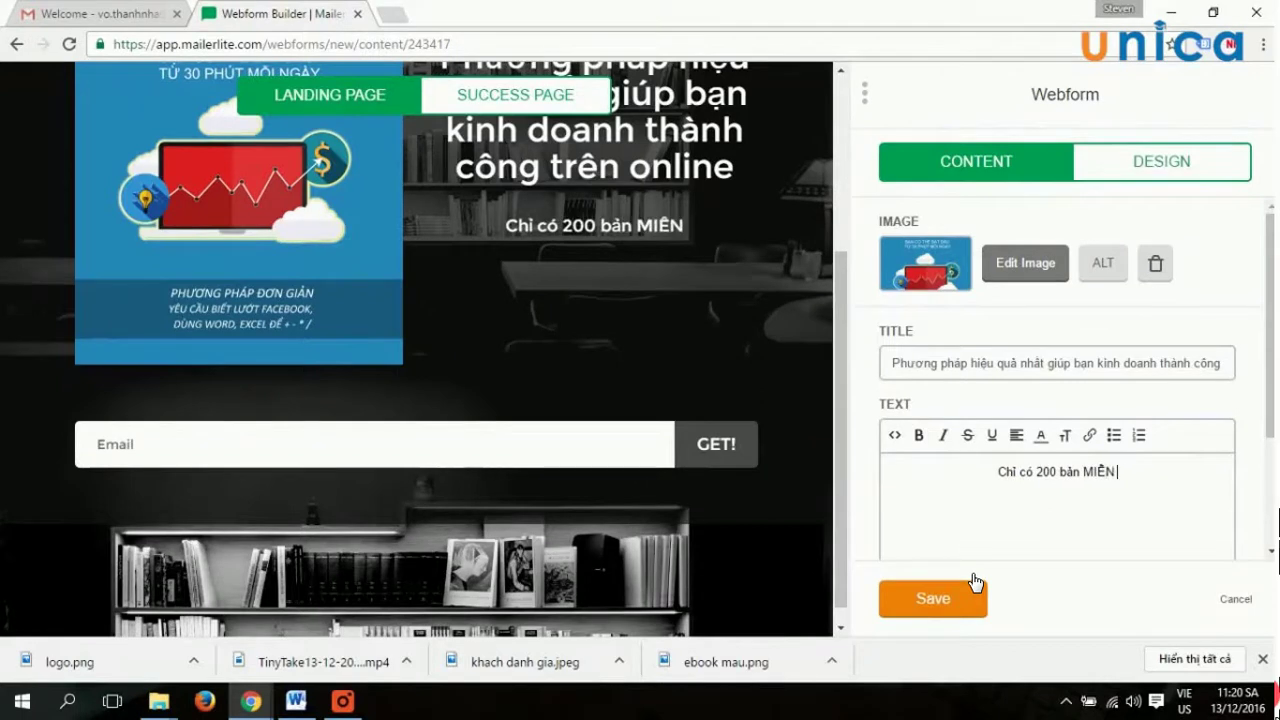
key("Return")
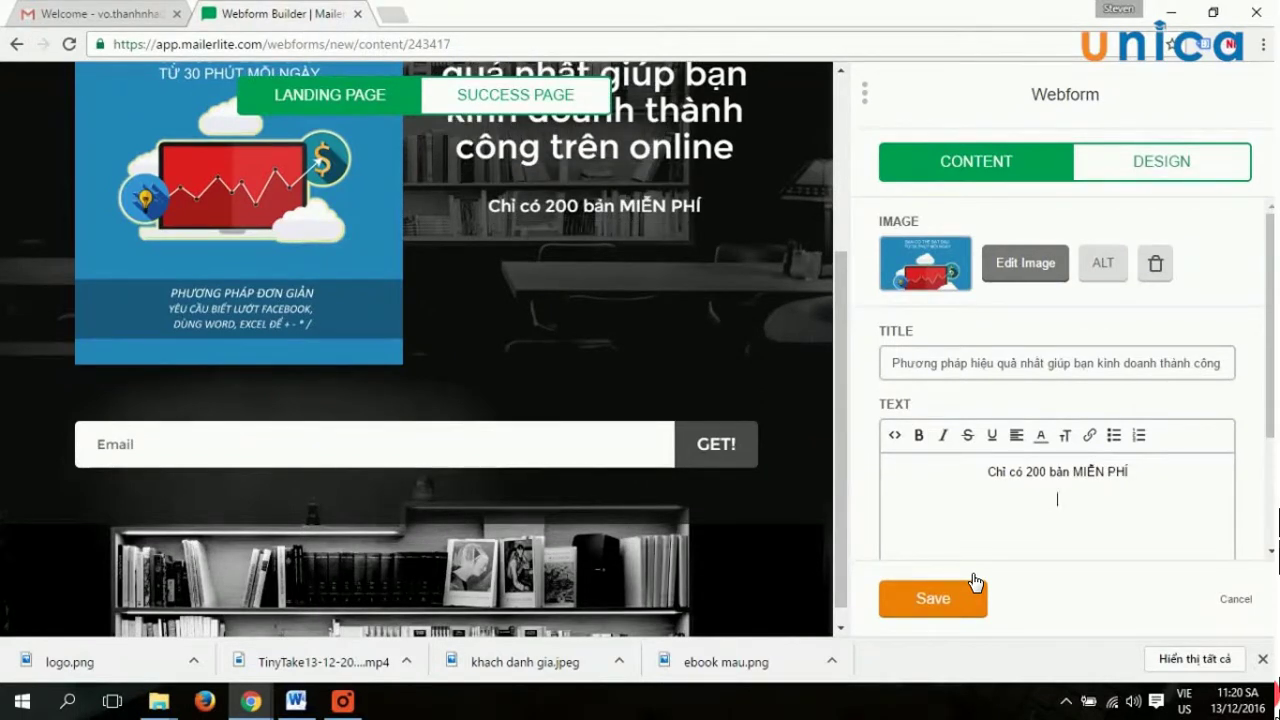
type("HAY NHẬN N")
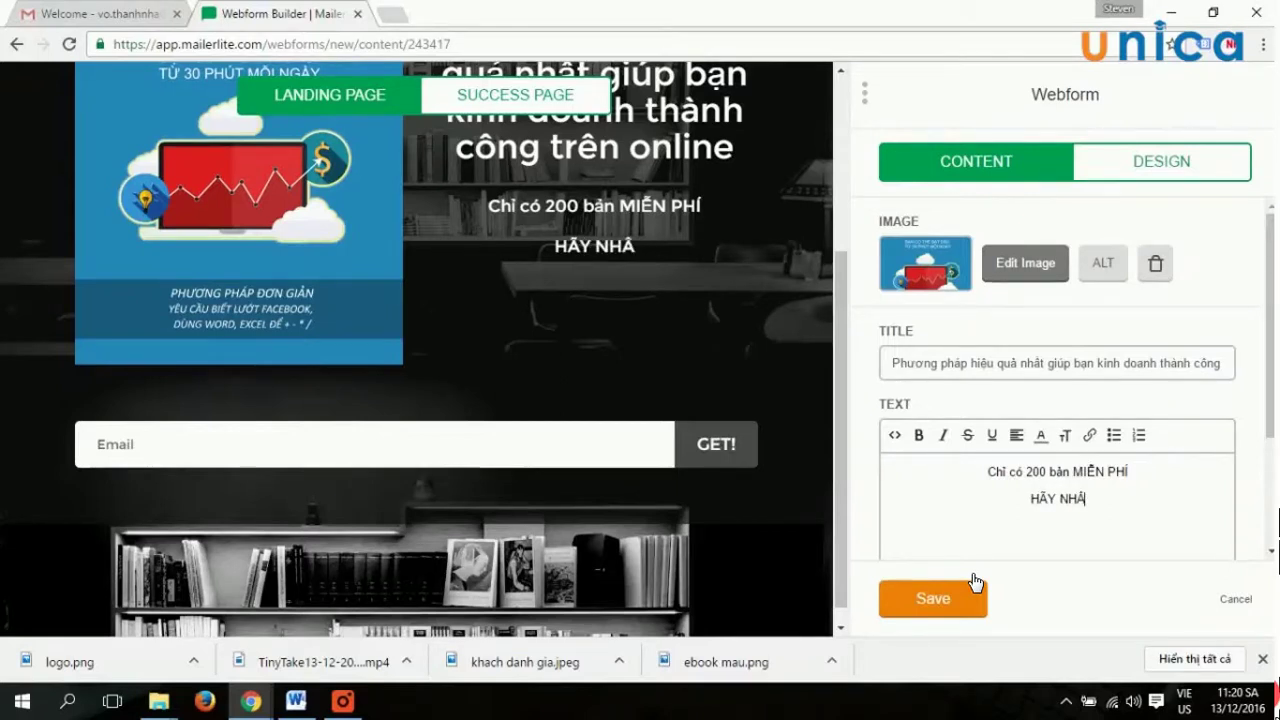
type("Ó NGAY!")
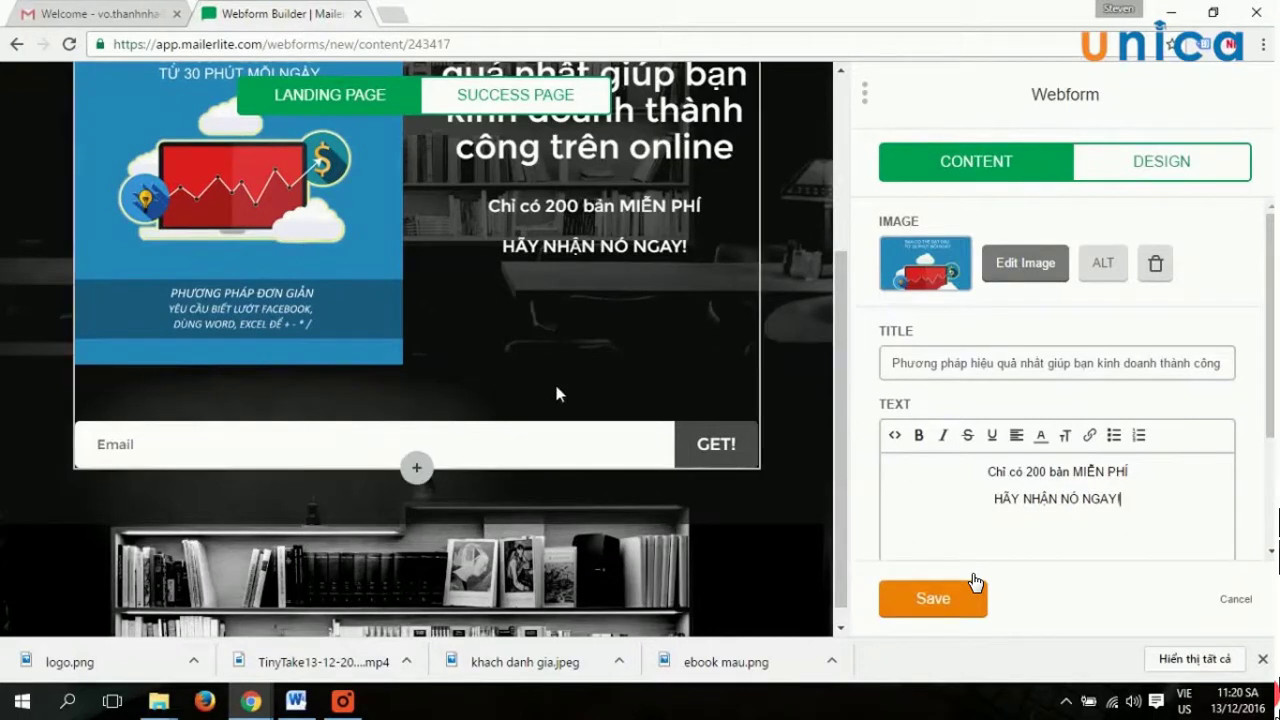
Change the signup button label from GET! to 'CHO TÔI MỘT BẢN FREE!'.
scroll(1100, 410, "down", 2)
double_click(1099, 527)
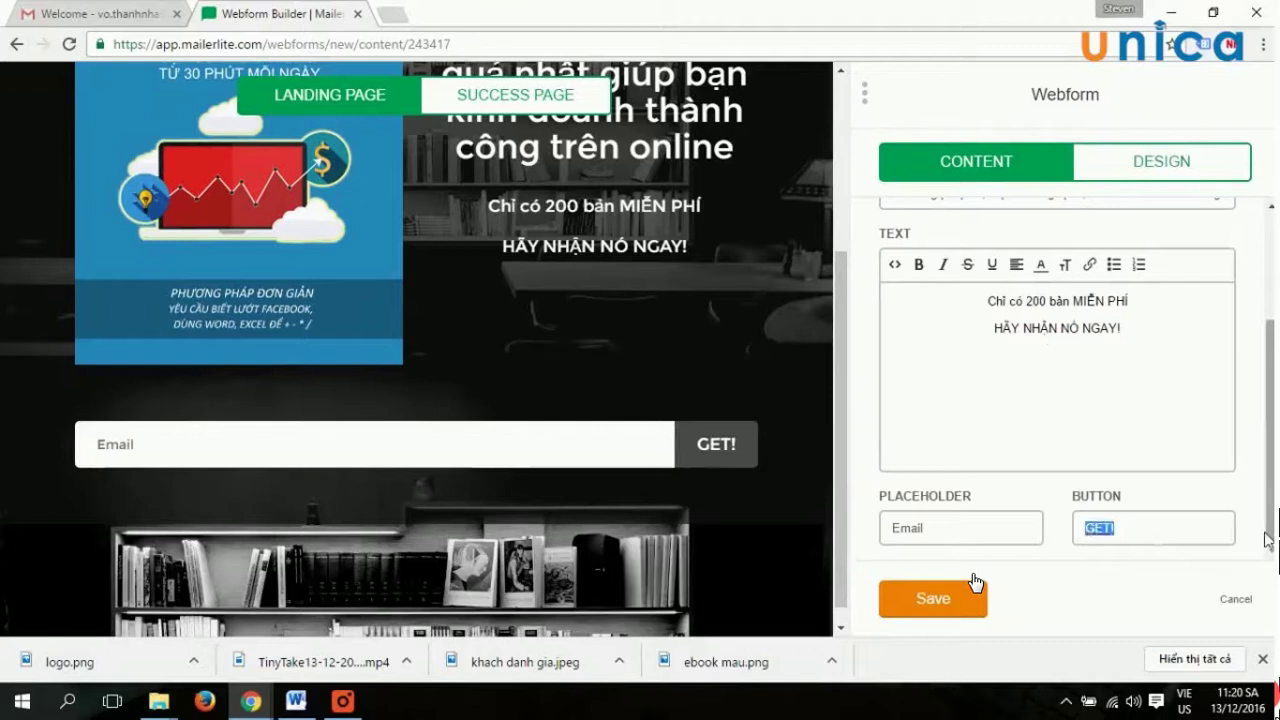
type("CH")
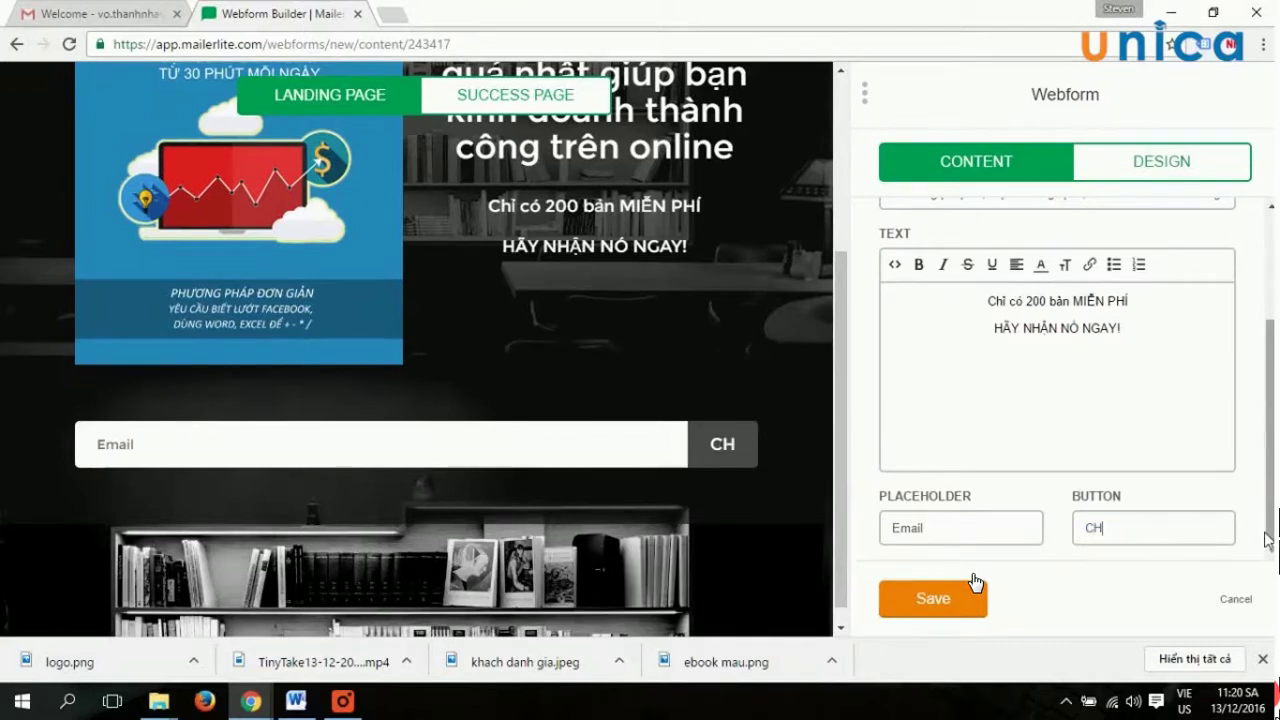
type("O TÔI MỘT BẢN")
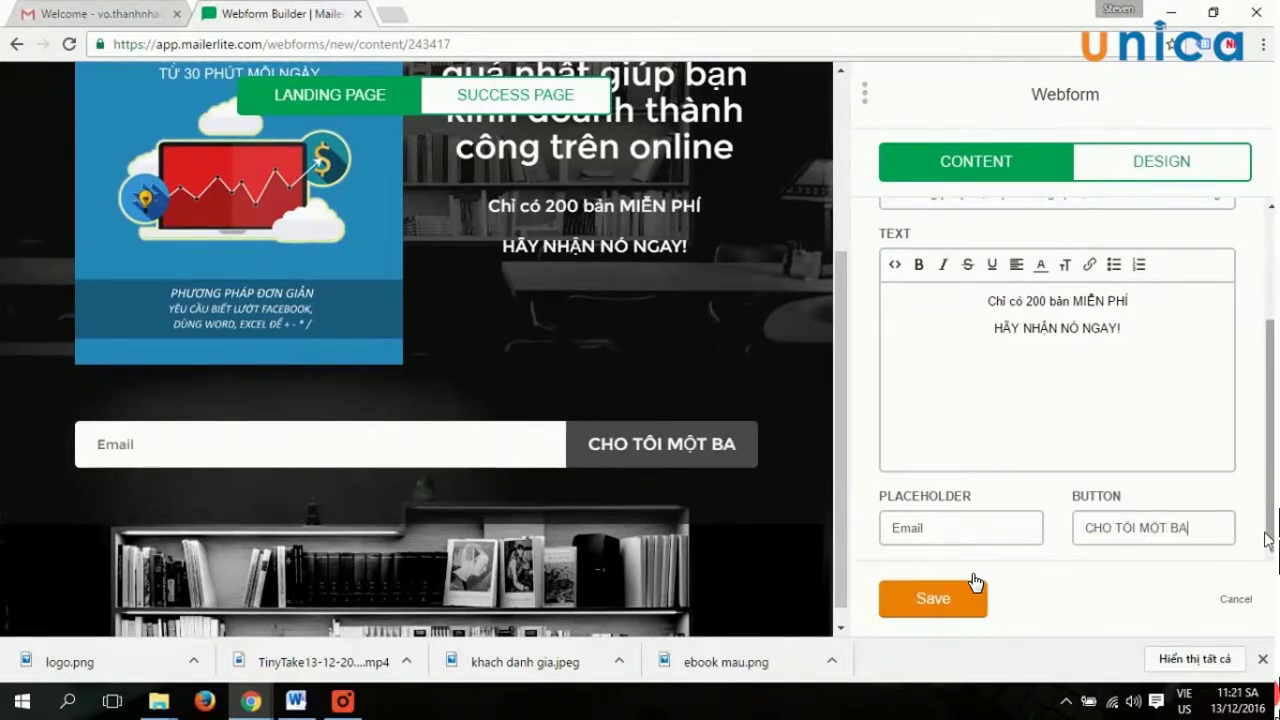
type(" FREE!")
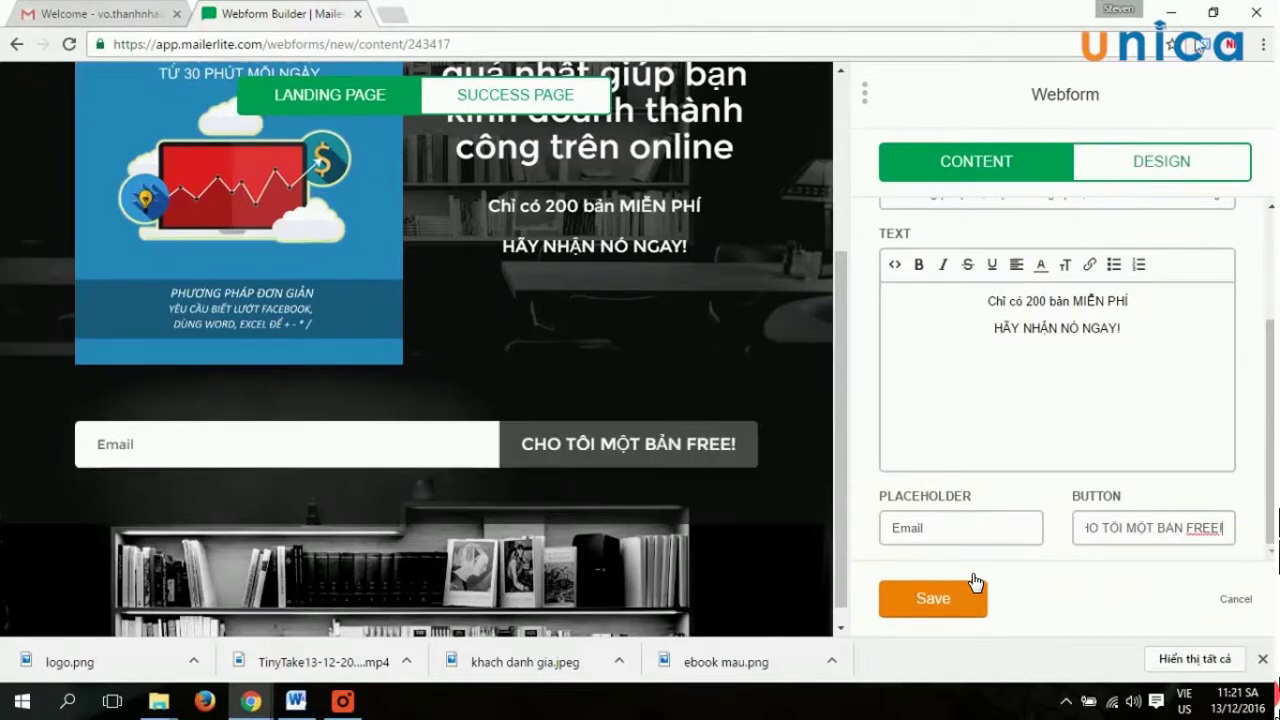
Bring up the form's Design style settings.
left_click(1150, 162)
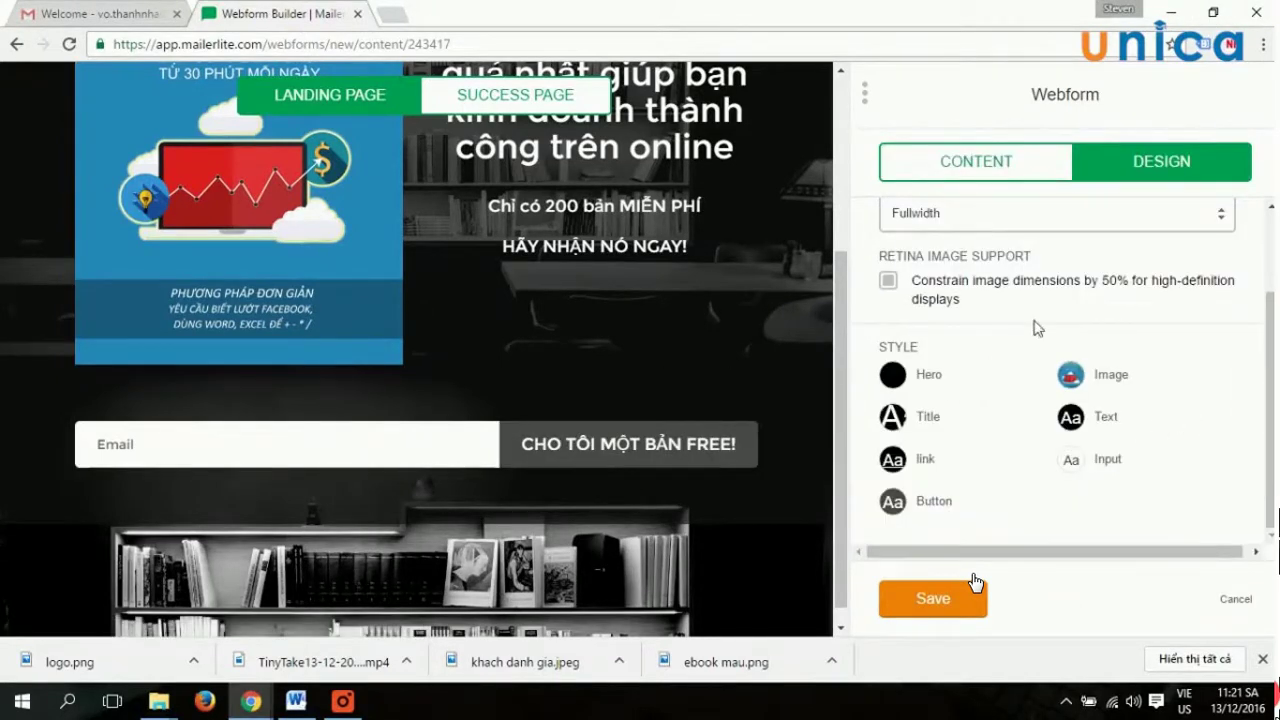
left_click(986, 162)
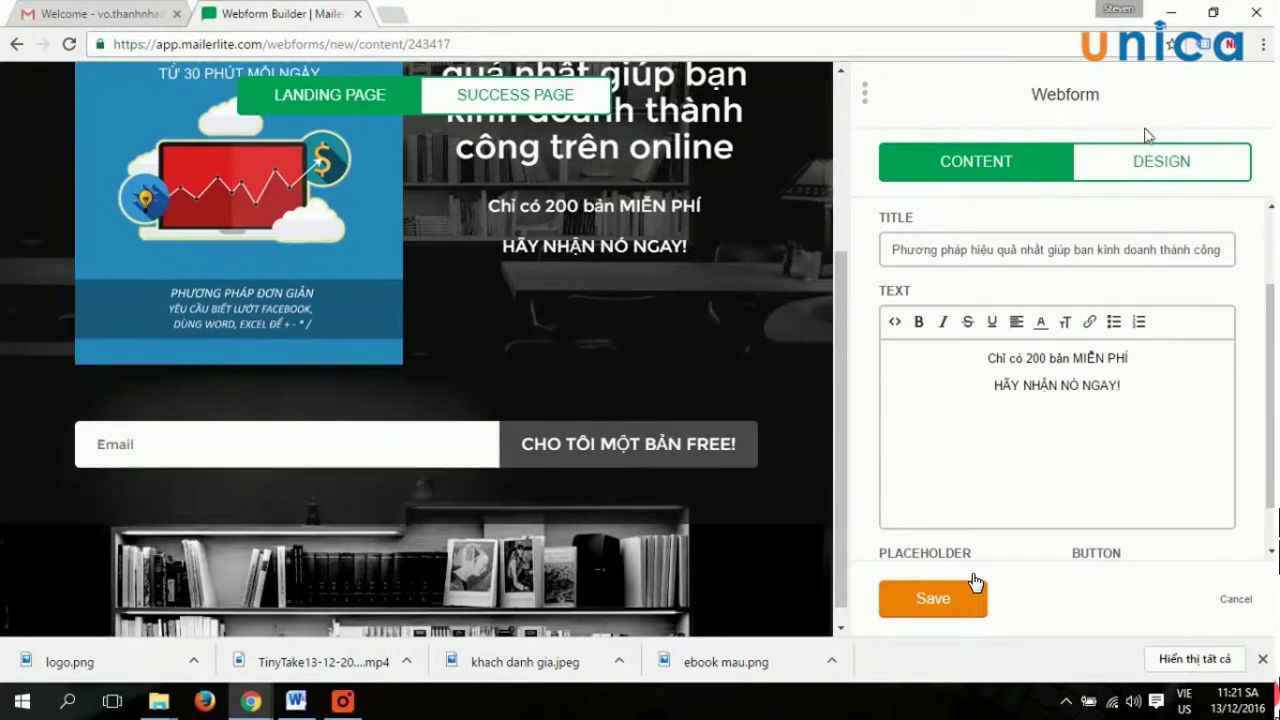
left_click(1151, 166)
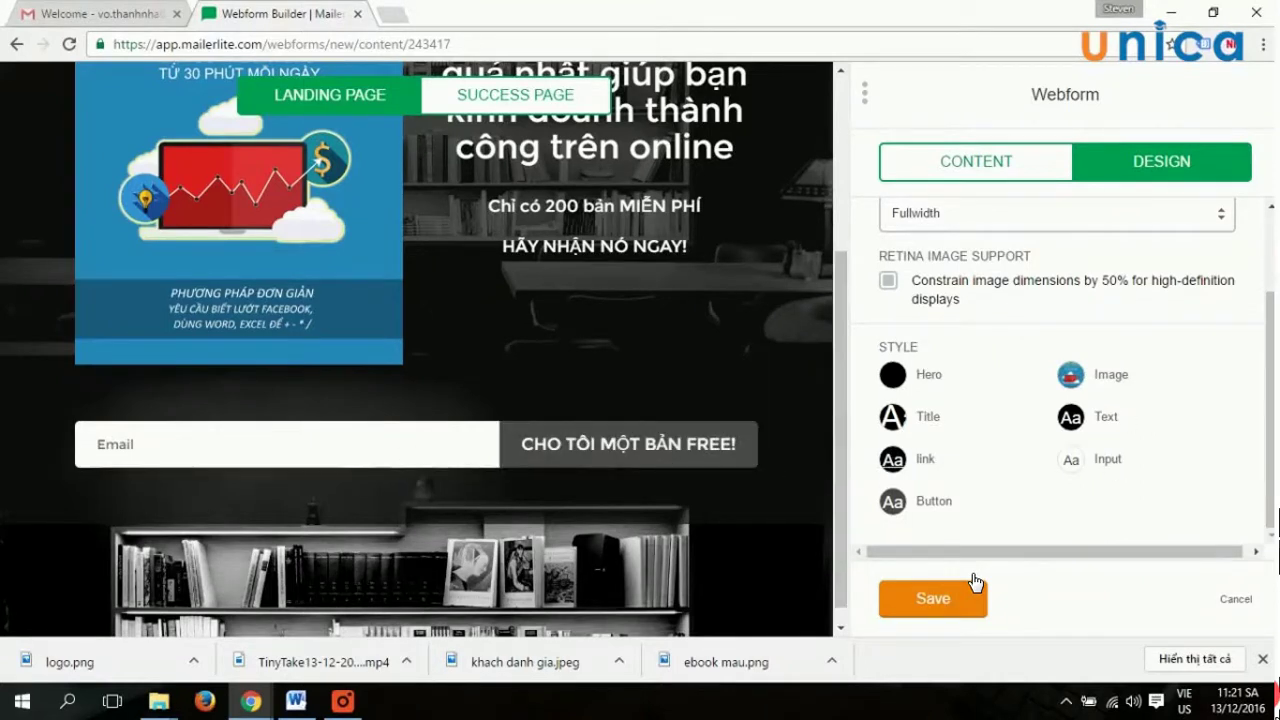
Give the signup button a red #d10000 background and size 20 text.
left_click(891, 503)
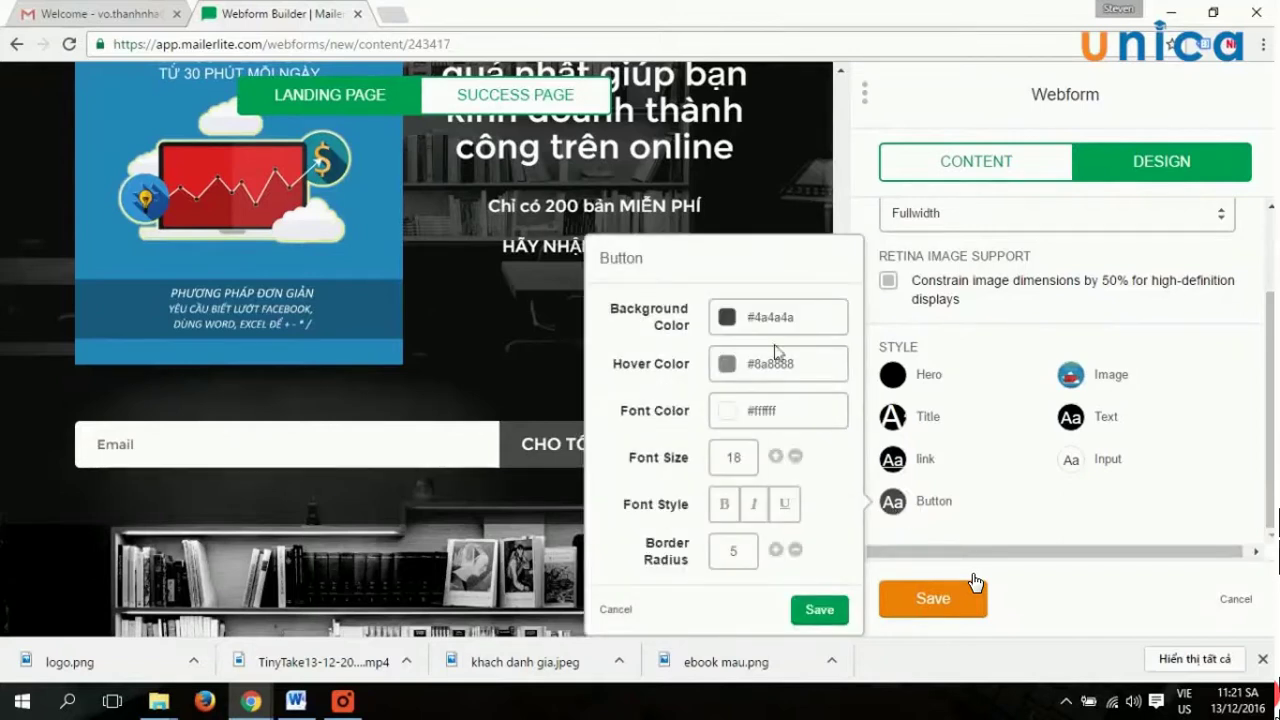
left_click(728, 318)
left_click(802, 401)
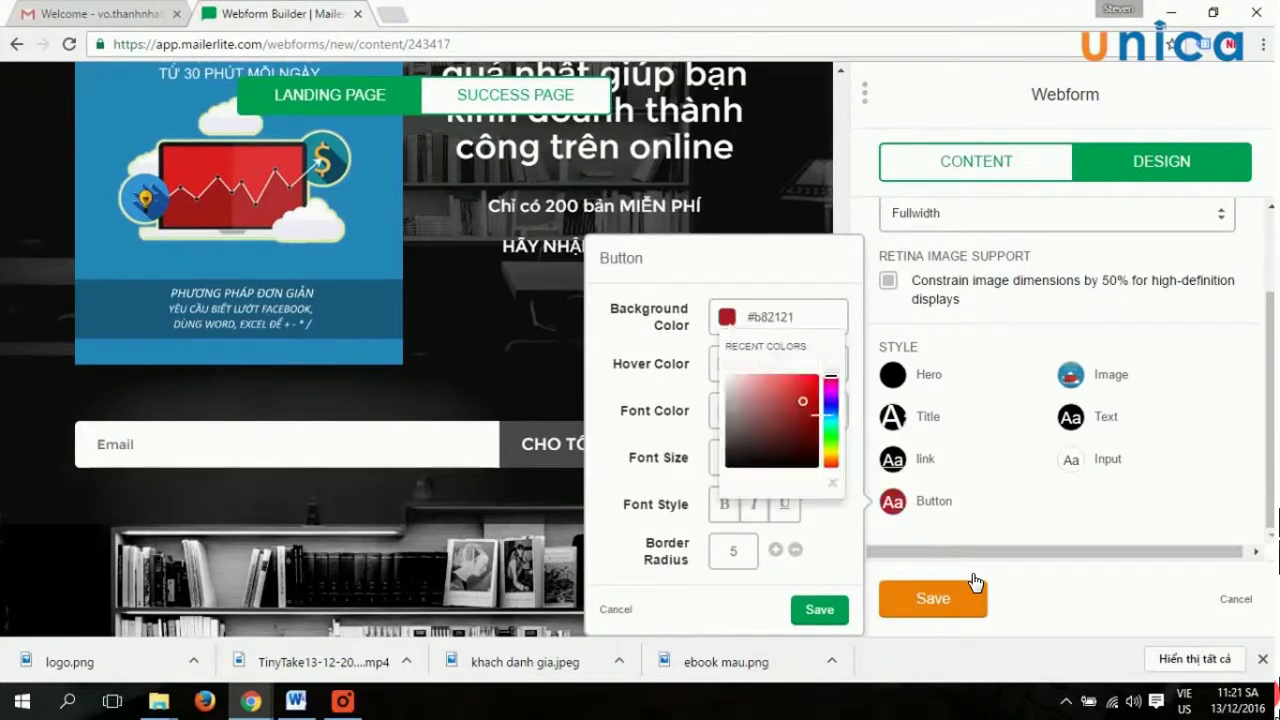
mouse_move(802, 401)
left_mouse_down()
mouse_move(872, 372)
mouse_move(884, 398)
left_mouse_up()
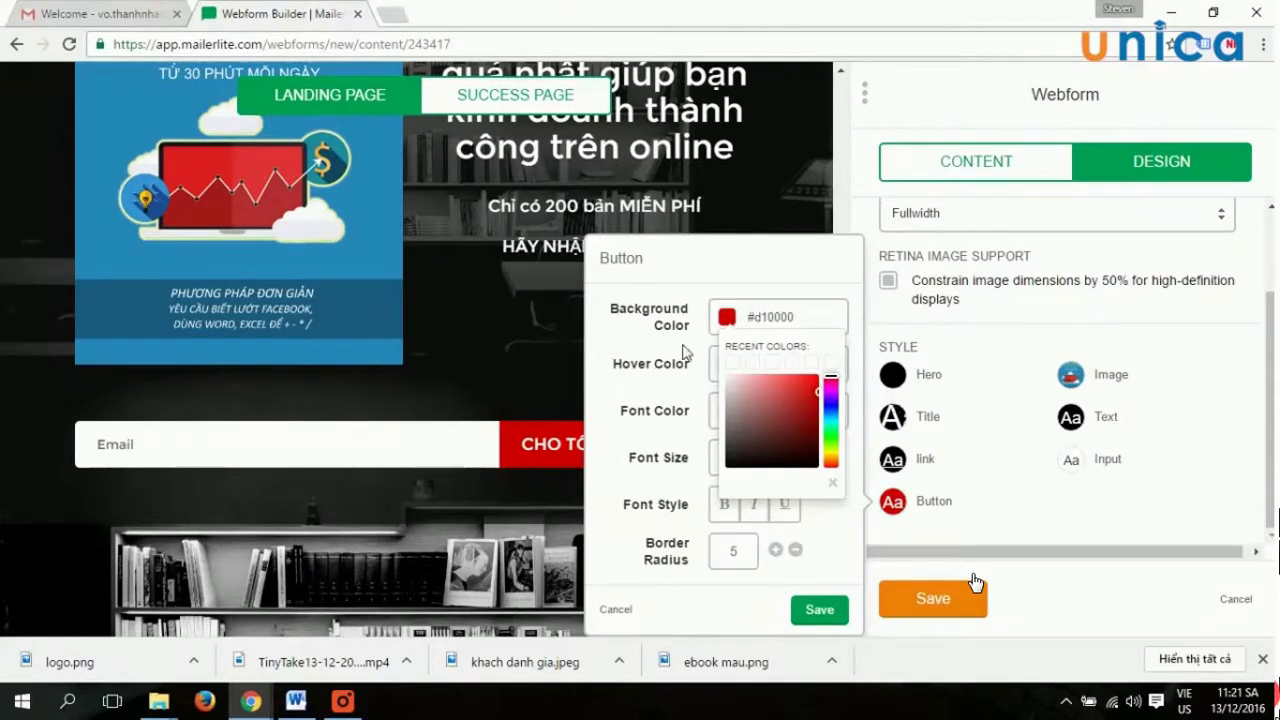
left_click(818, 556)
left_click(777, 457)
left_click(777, 457)
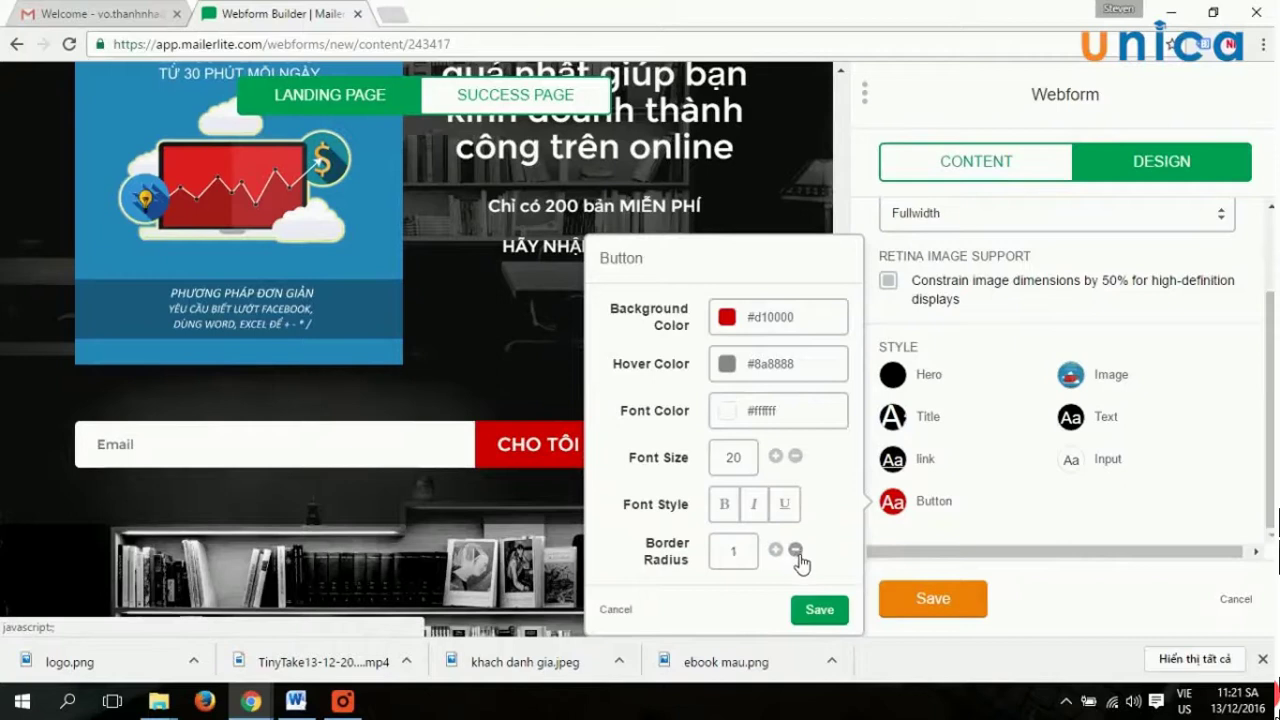
left_click(818, 610)
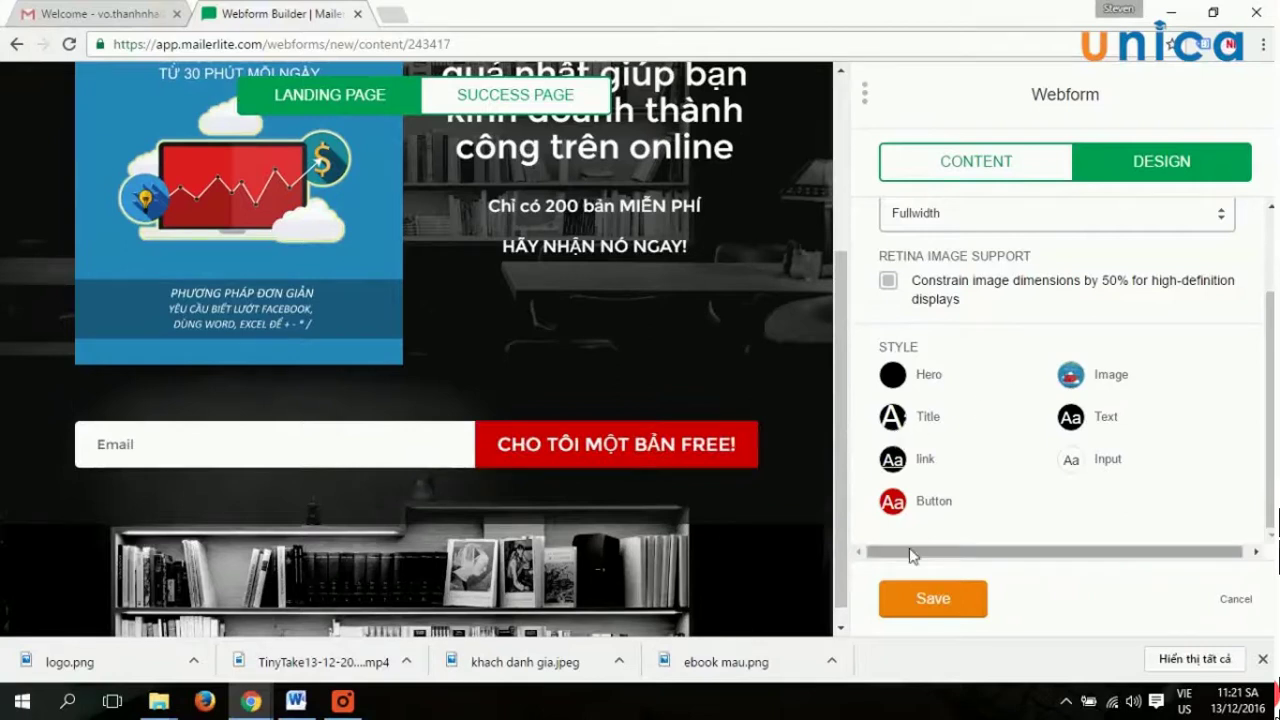
Set the signup button's border radius to 5 and save the style.
left_click(892, 502)
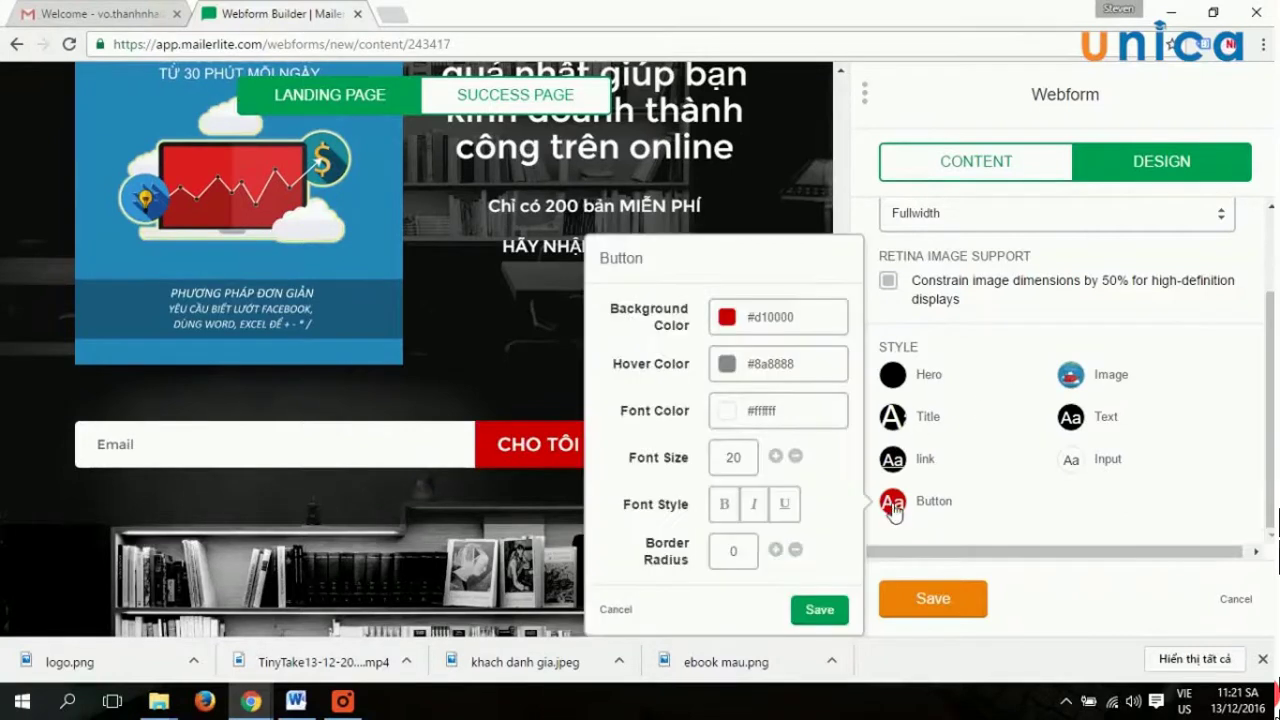
left_click(776, 550)
left_click(776, 550)
left_click(776, 550)
left_click(819, 611)
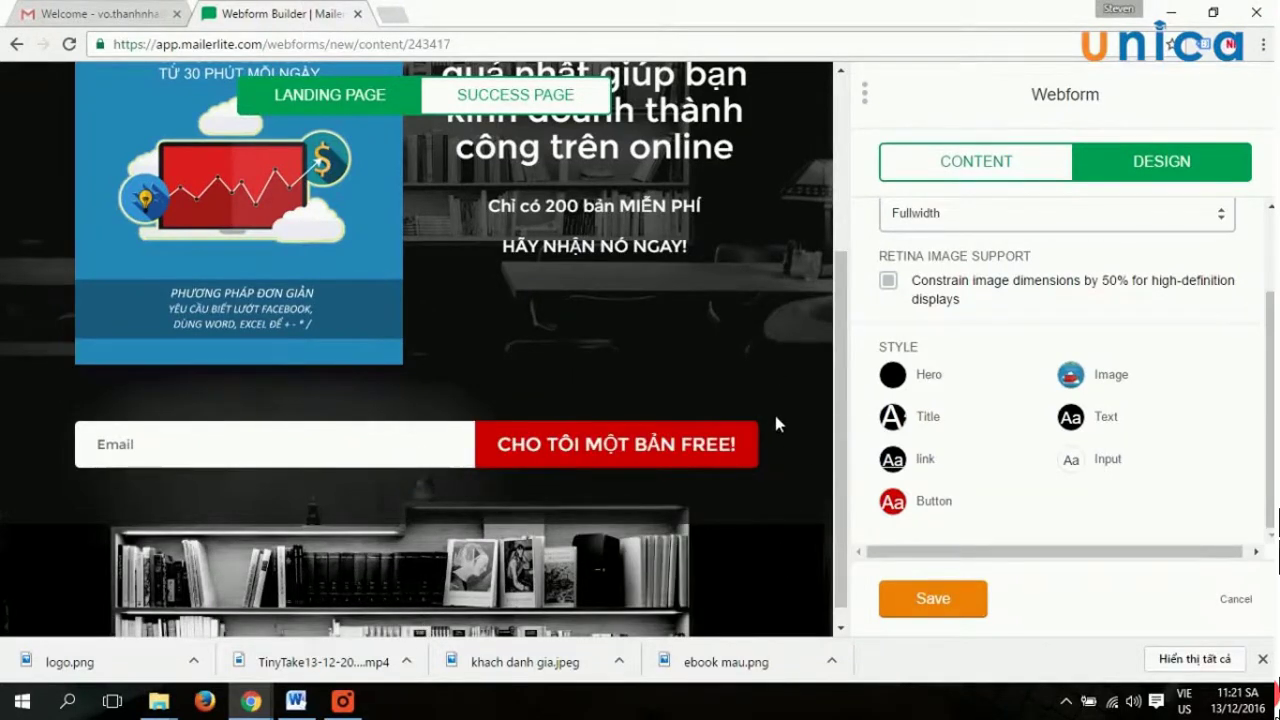
Save the Design panel settings for the Book promote webform.
scroll(738, 497, "up", 3)
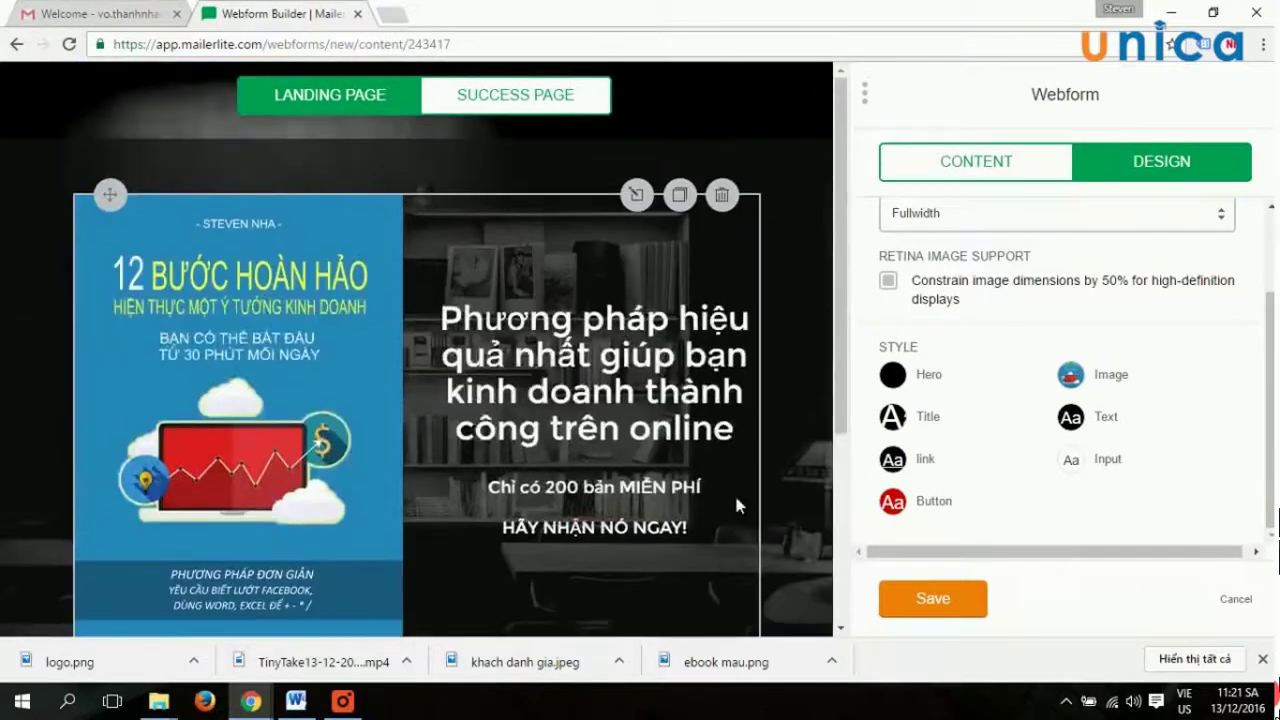
scroll(738, 500, "down", 4)
scroll(738, 500, "up", 4)
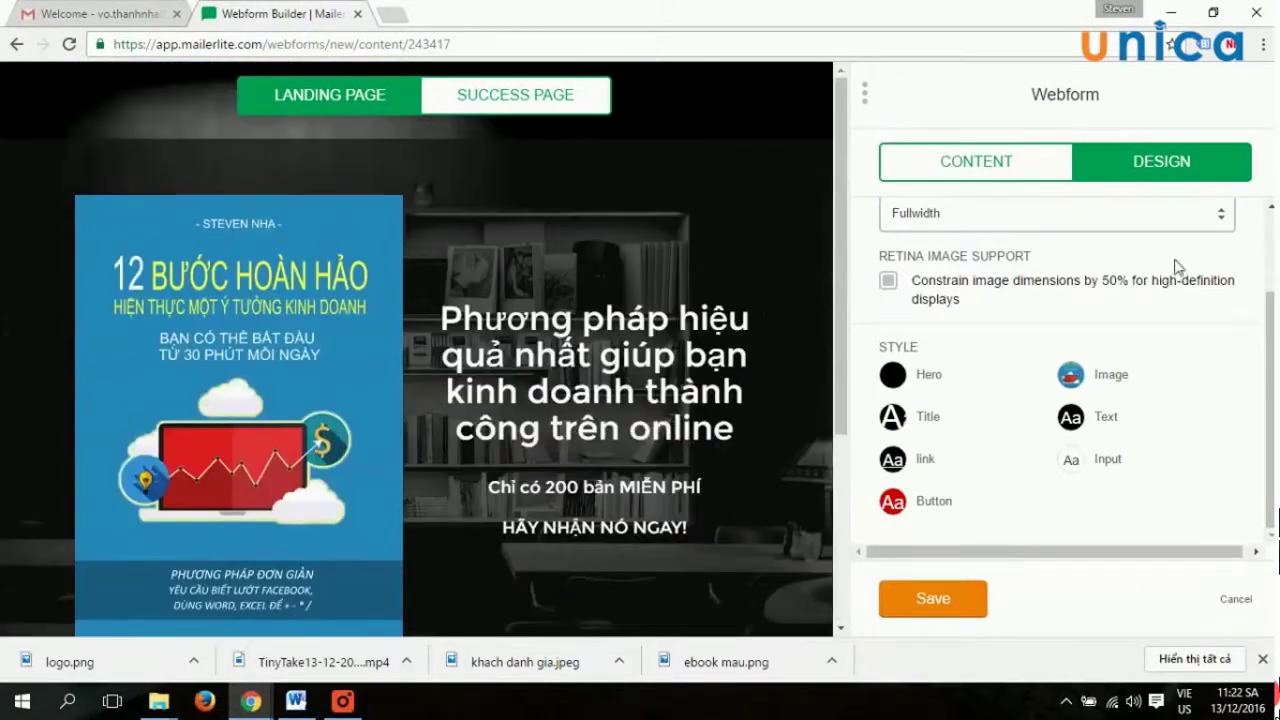
left_click(972, 597)
Finish editing the webform and move on to its Page settings.
scroll(746, 369, "down", 4)
scroll(786, 400, "up", 4)
scroll(788, 395, "down", 3)
scroll(794, 386, "up", 3)
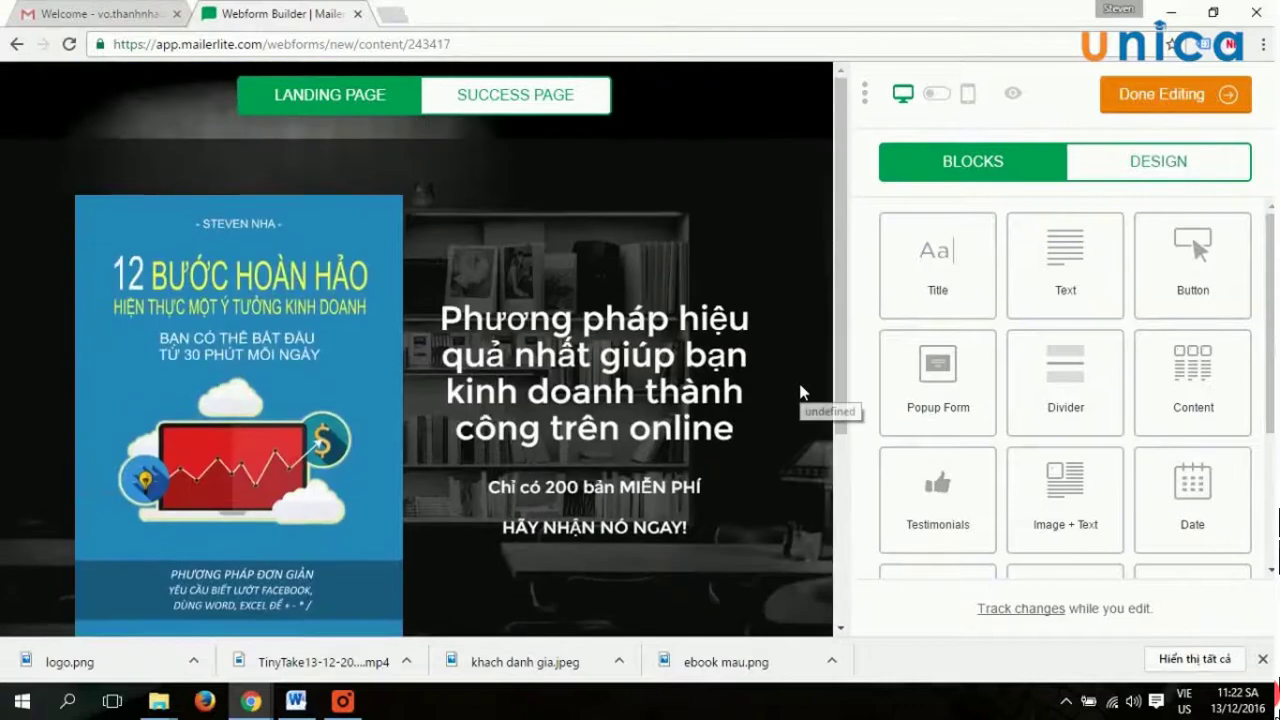
scroll(800, 392, "down", 3)
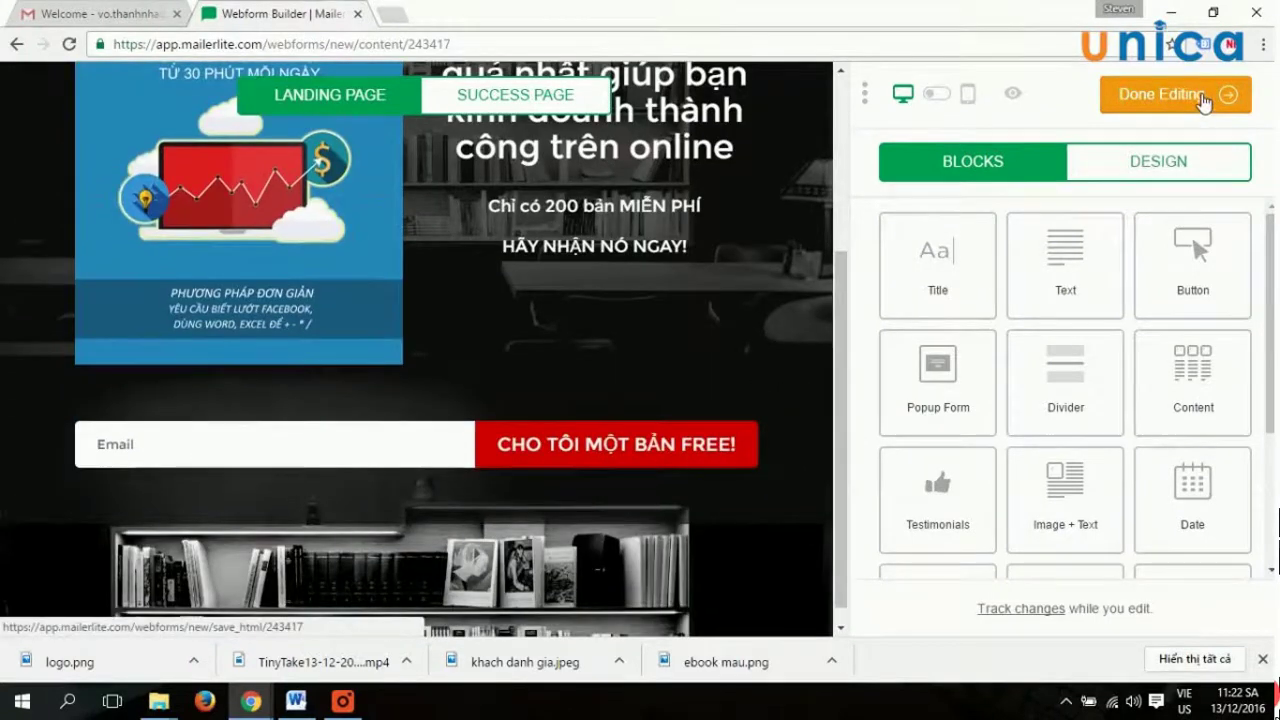
left_click(1198, 100)
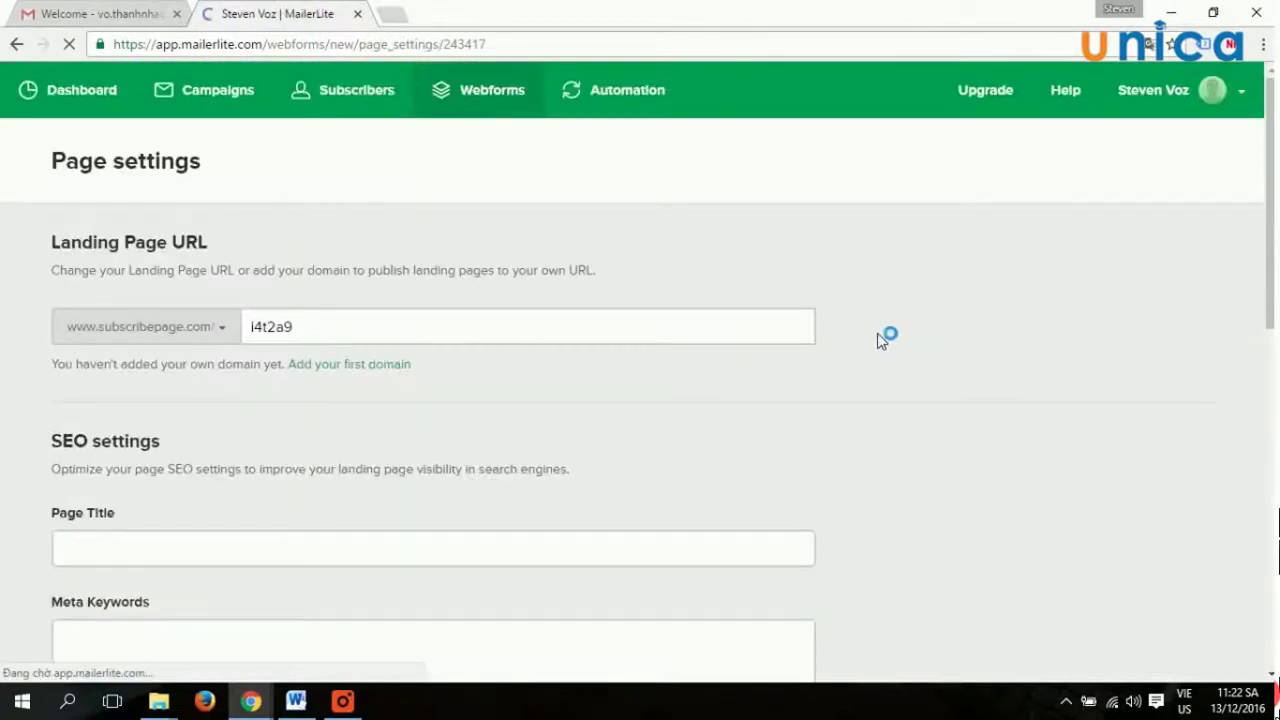
Select the i4t2a9 URL slug and begin typing a custom address.
left_click(355, 335)
key("ctrl+a")
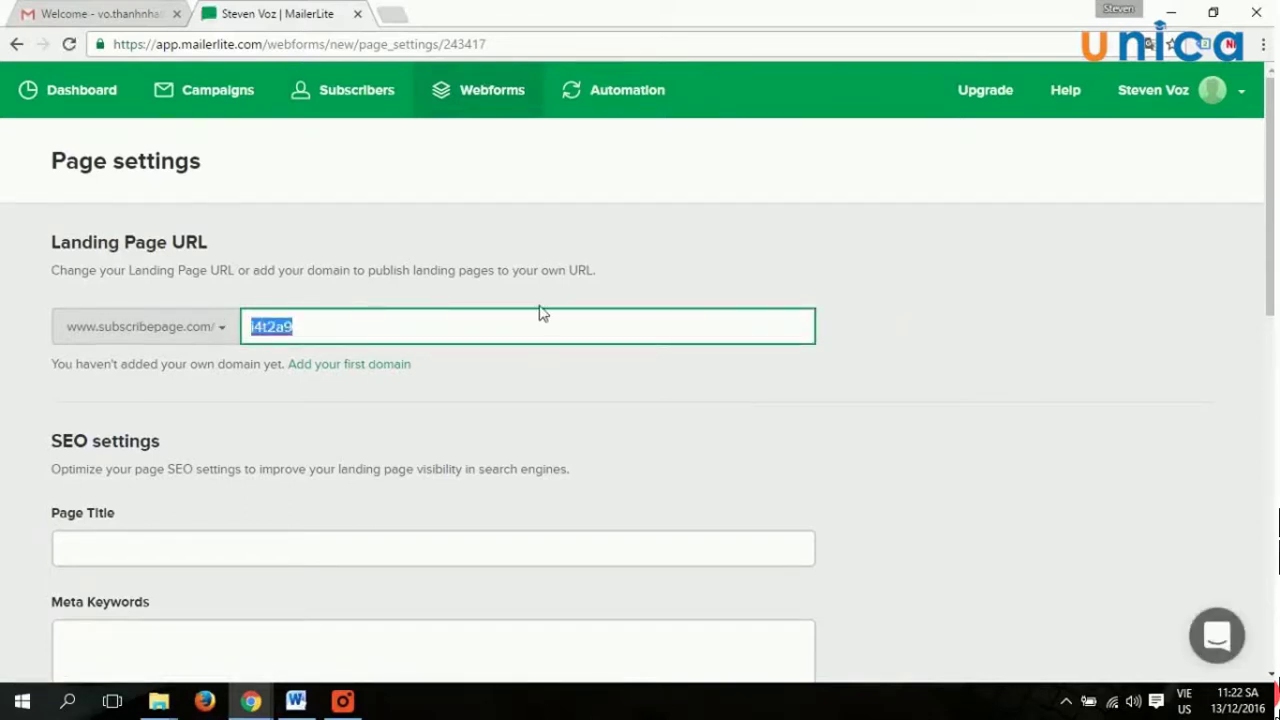
type("l")
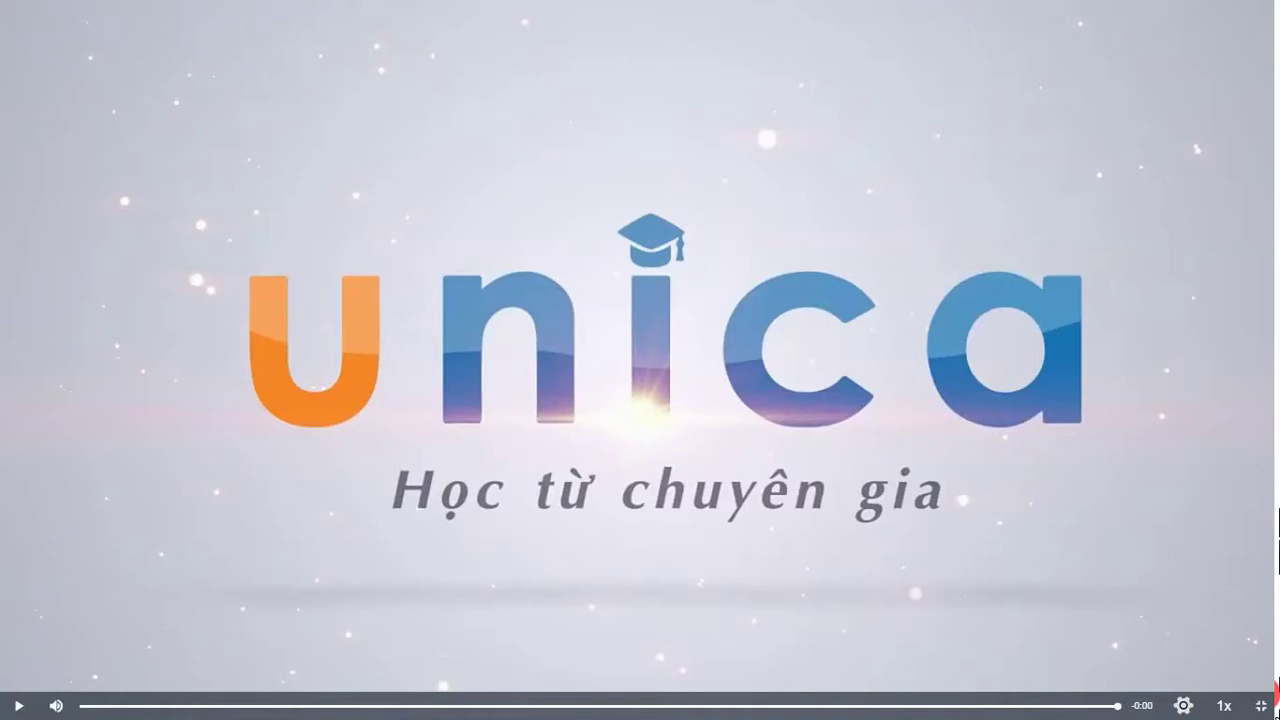
Leave fullscreen and switch to lesson Bài 9, the practice exercise.
key("Escape")
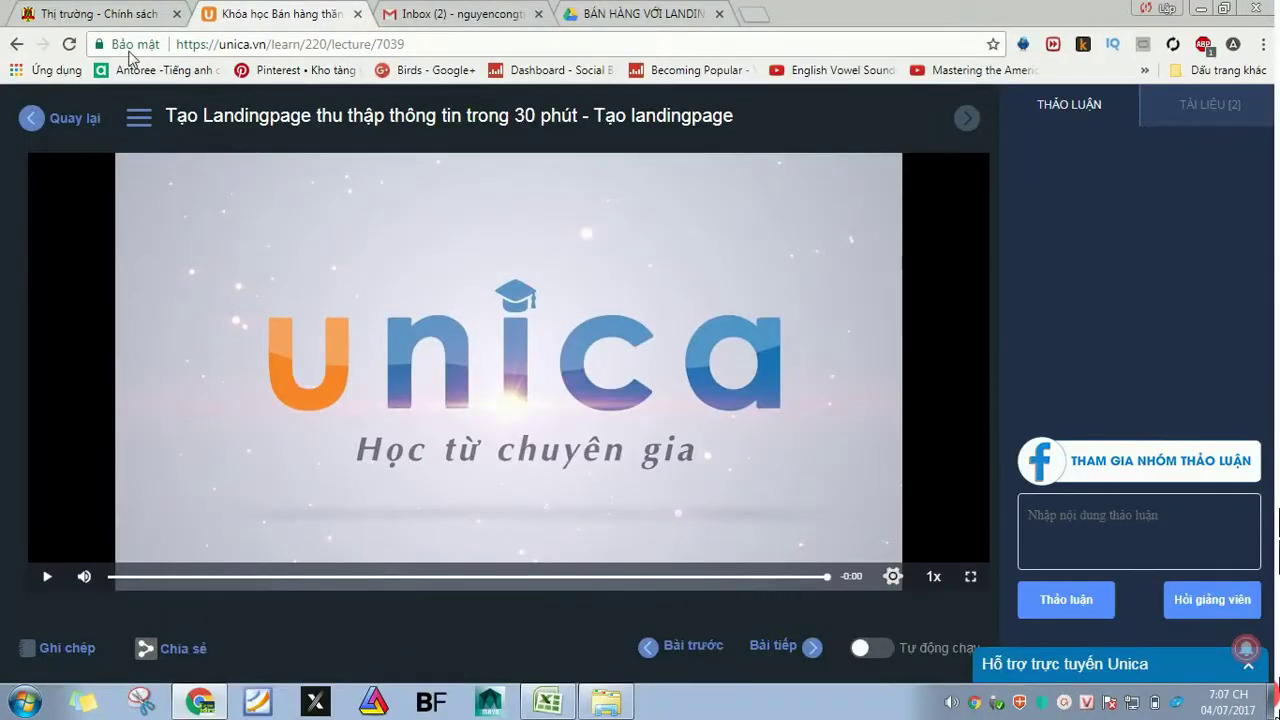
left_click(139, 117)
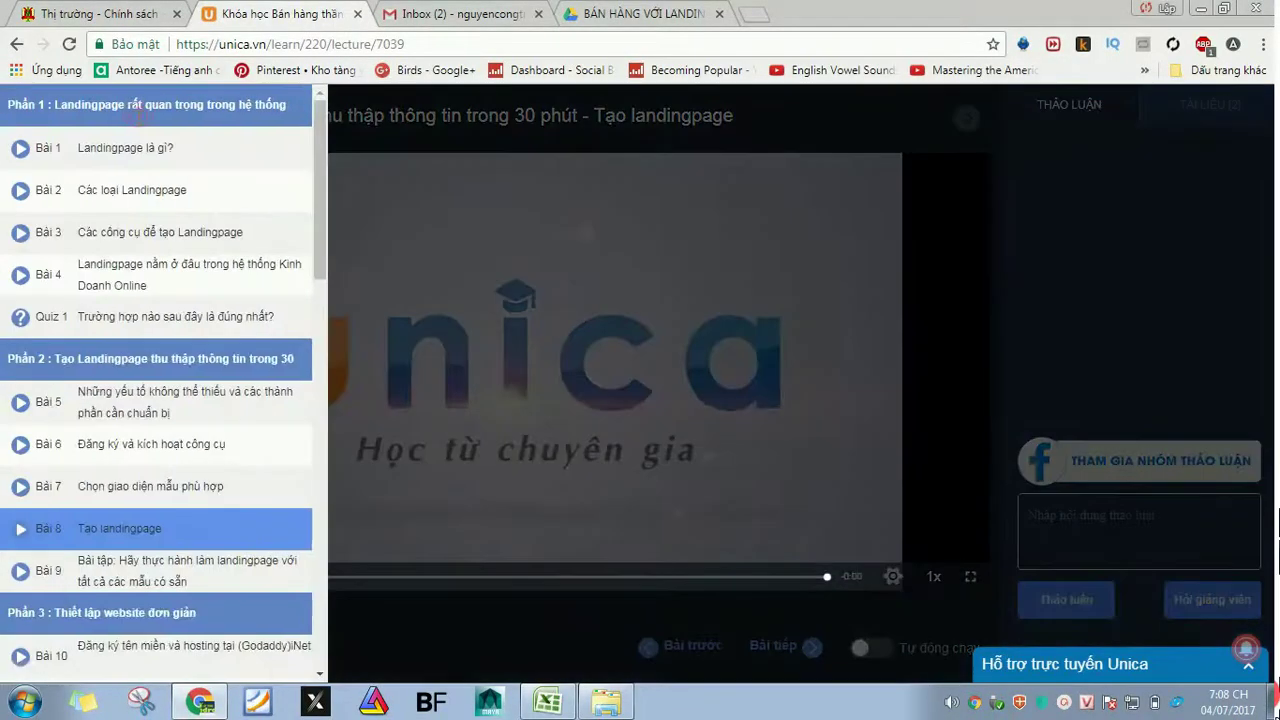
left_click(130, 578)
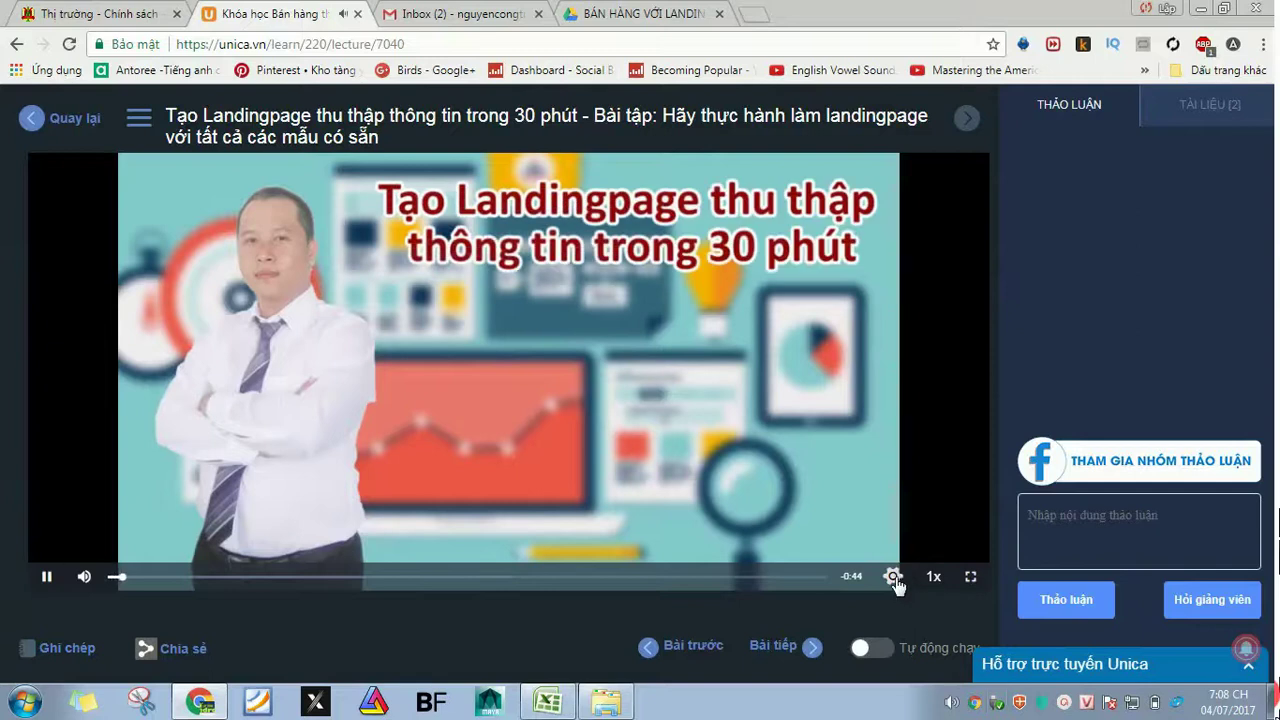
Change the lesson video's playback quality and watch it fullscreen.
left_click(893, 577)
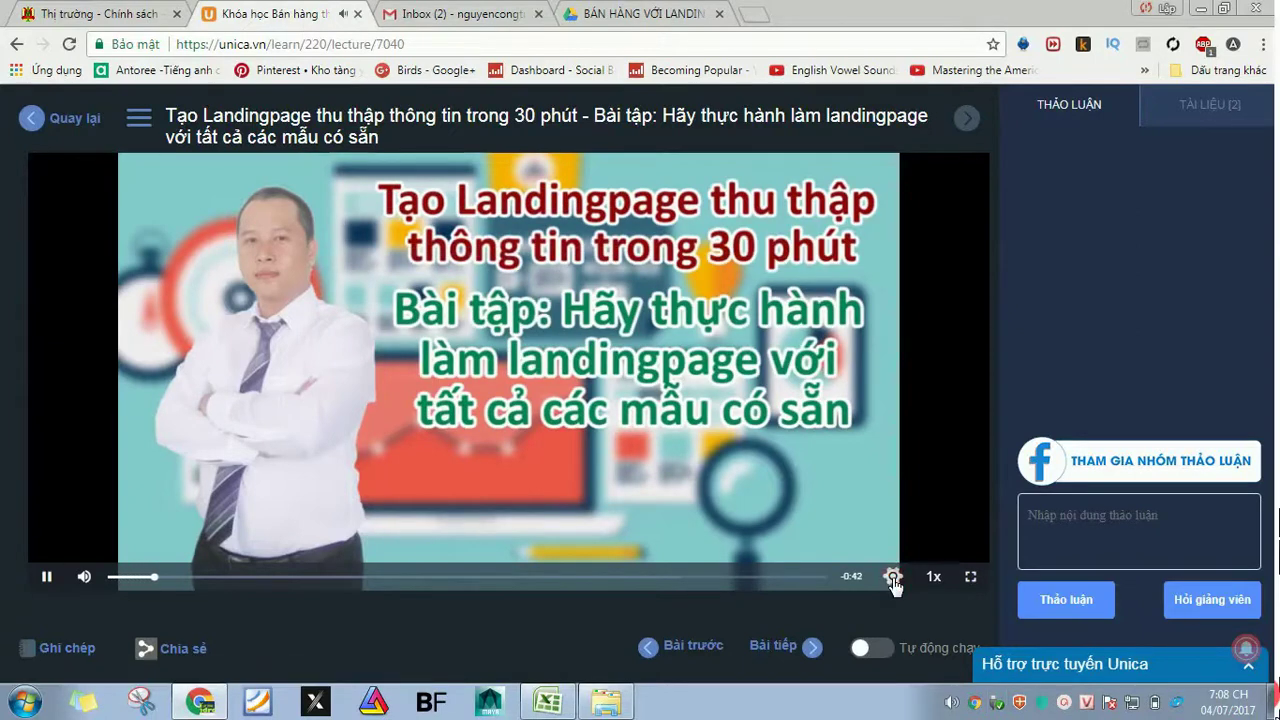
left_click(893, 580)
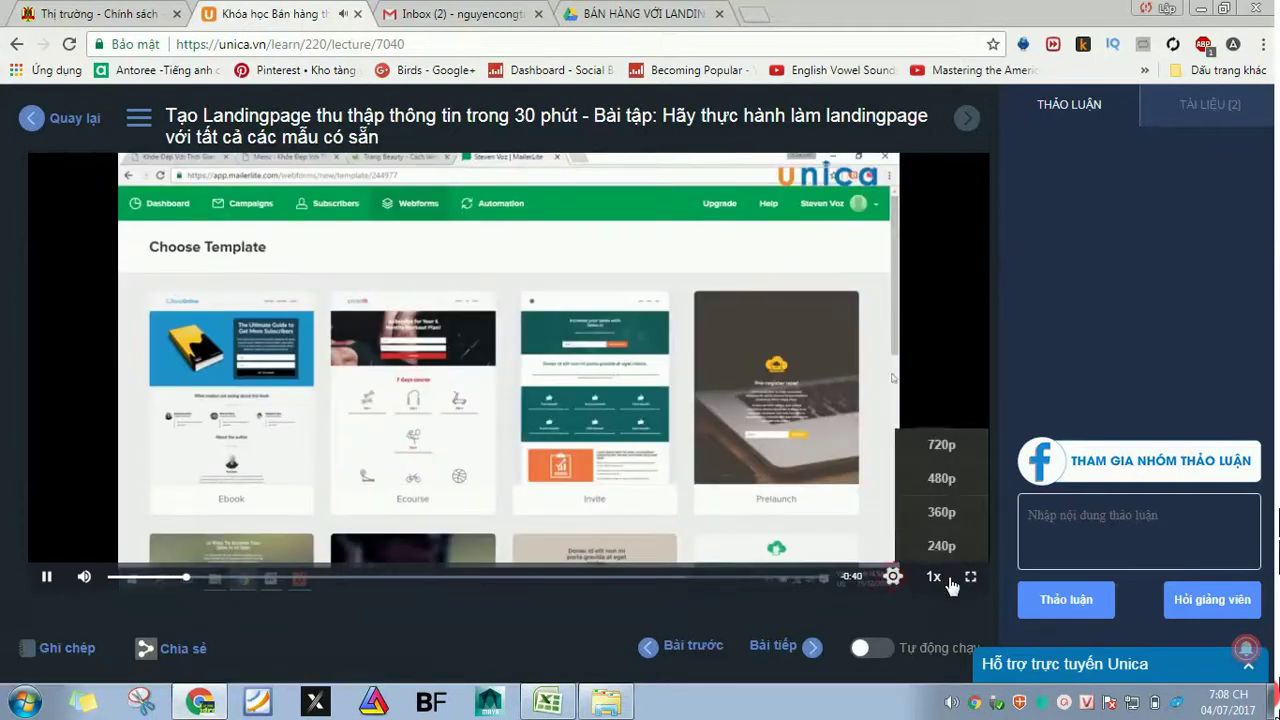
left_click(955, 450)
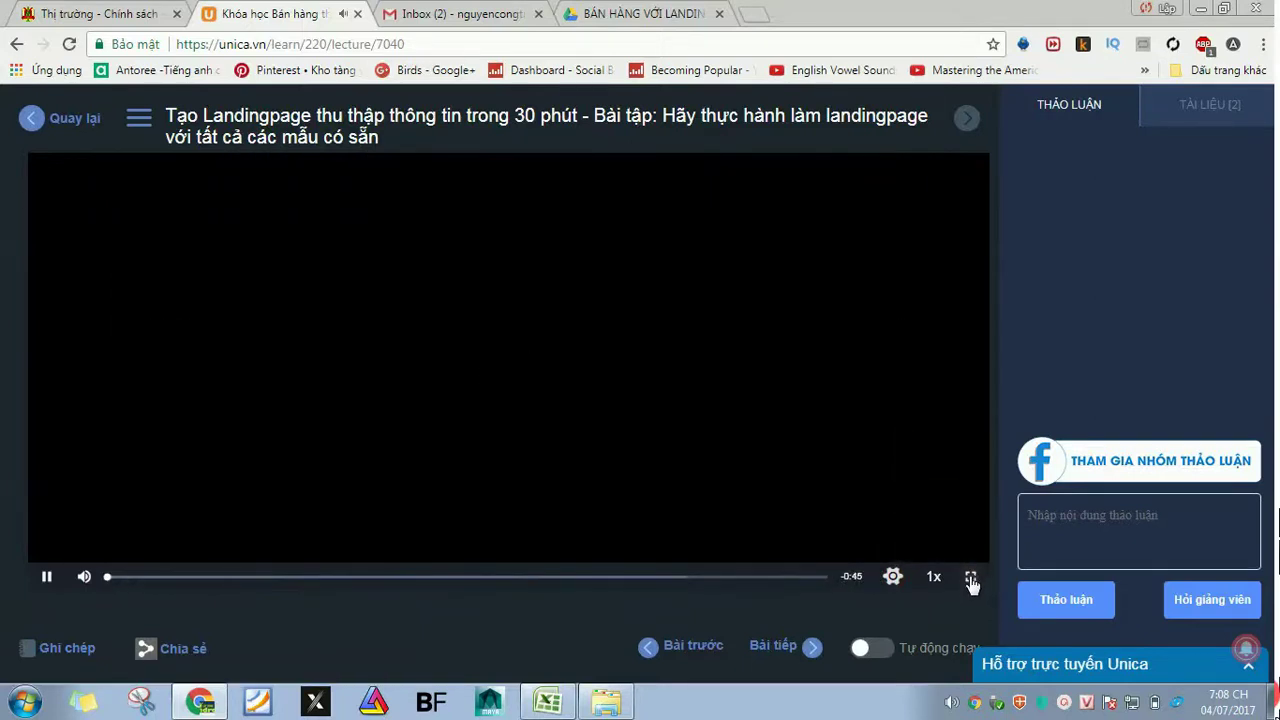
left_click(971, 580)
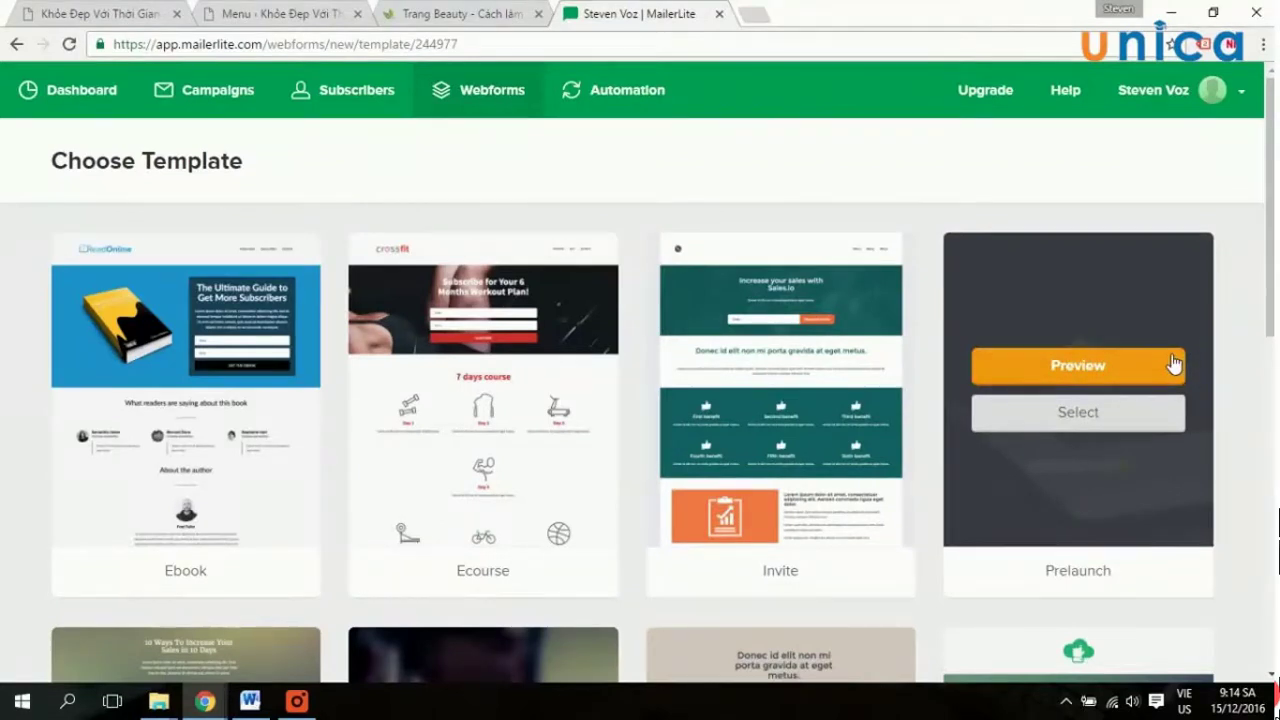
Scroll through the template gallery down to the Free PDF and Book promote templates.
scroll(871, 357, "down", 8)
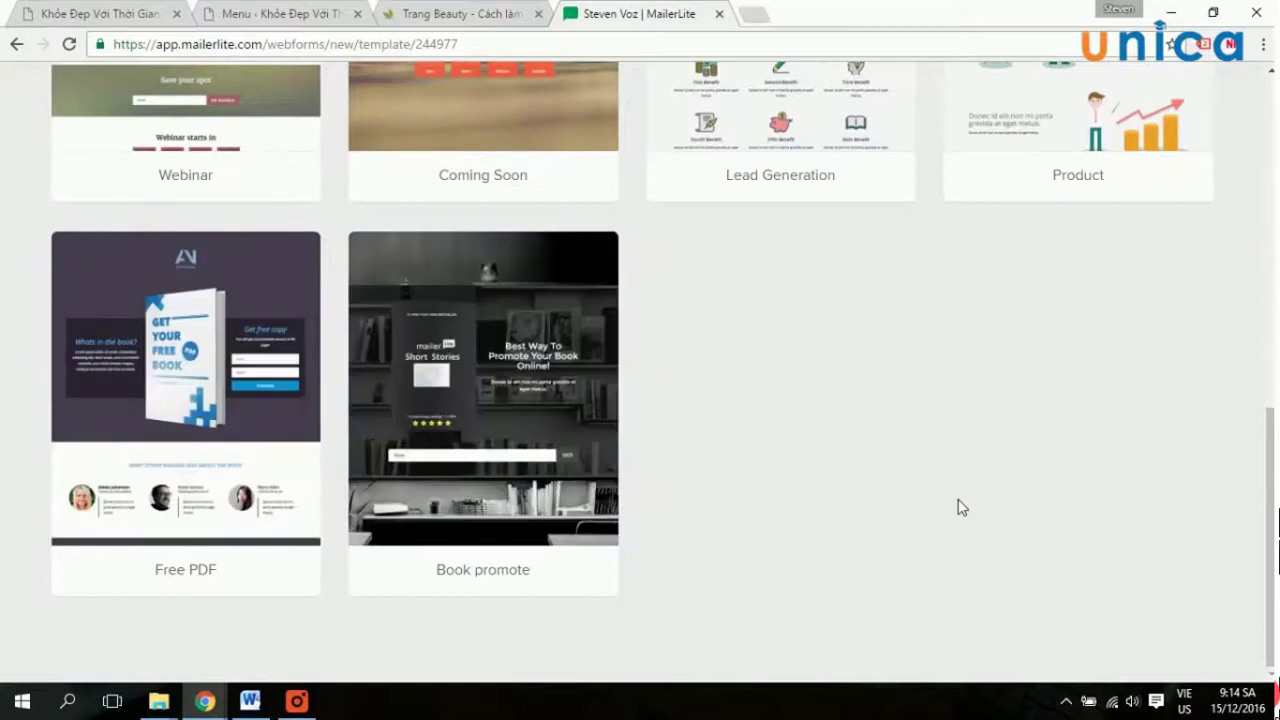
scroll(733, 398, "up", 2)
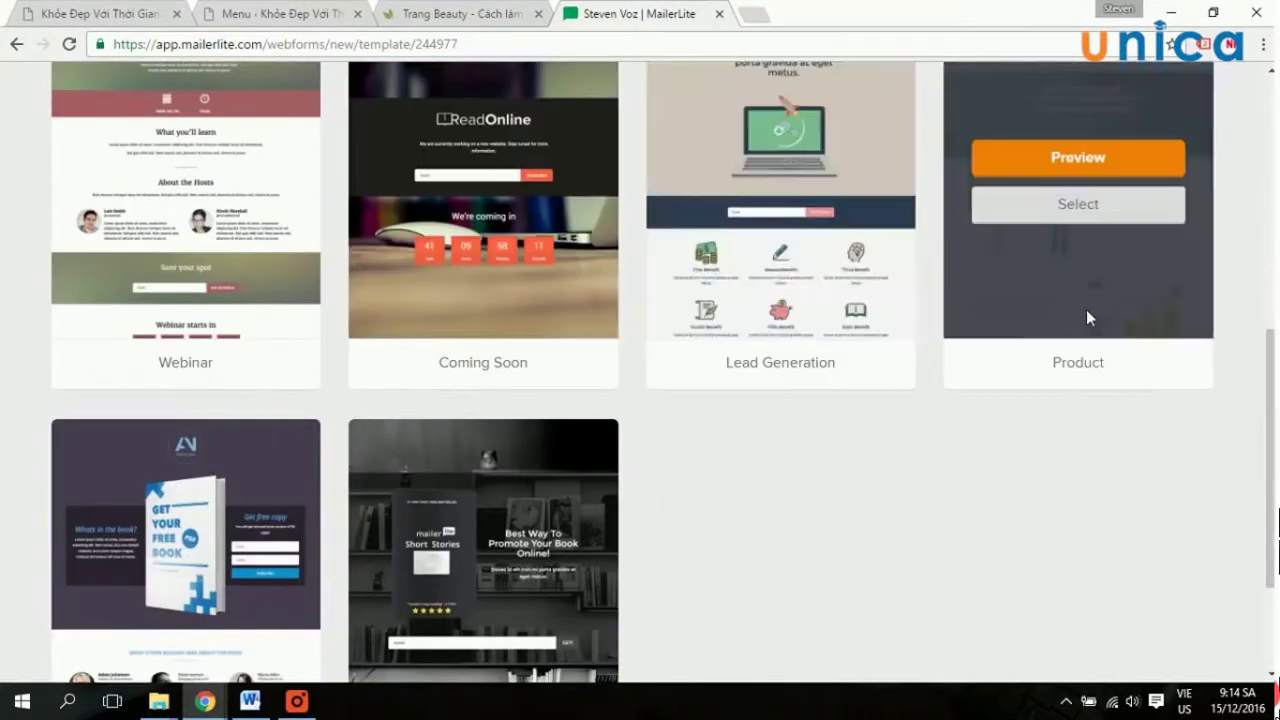
scroll(1091, 312, "up", 5)
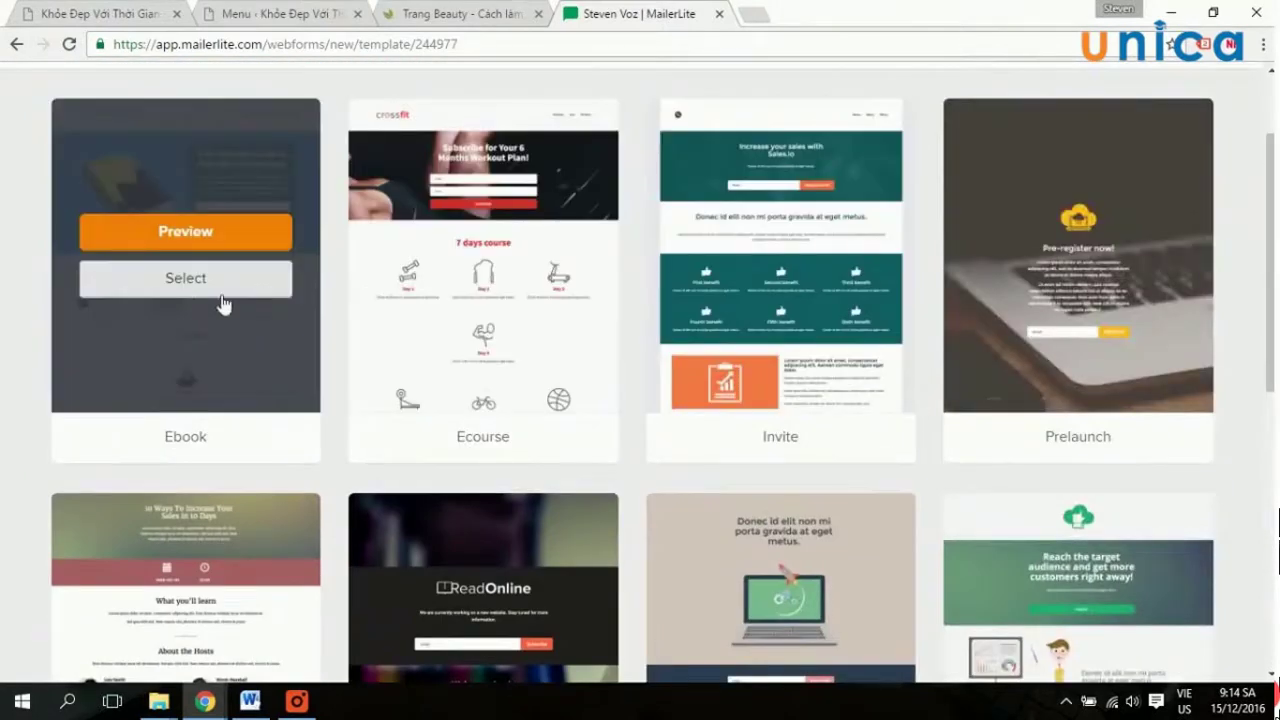
scroll(711, 297, "up", 2)
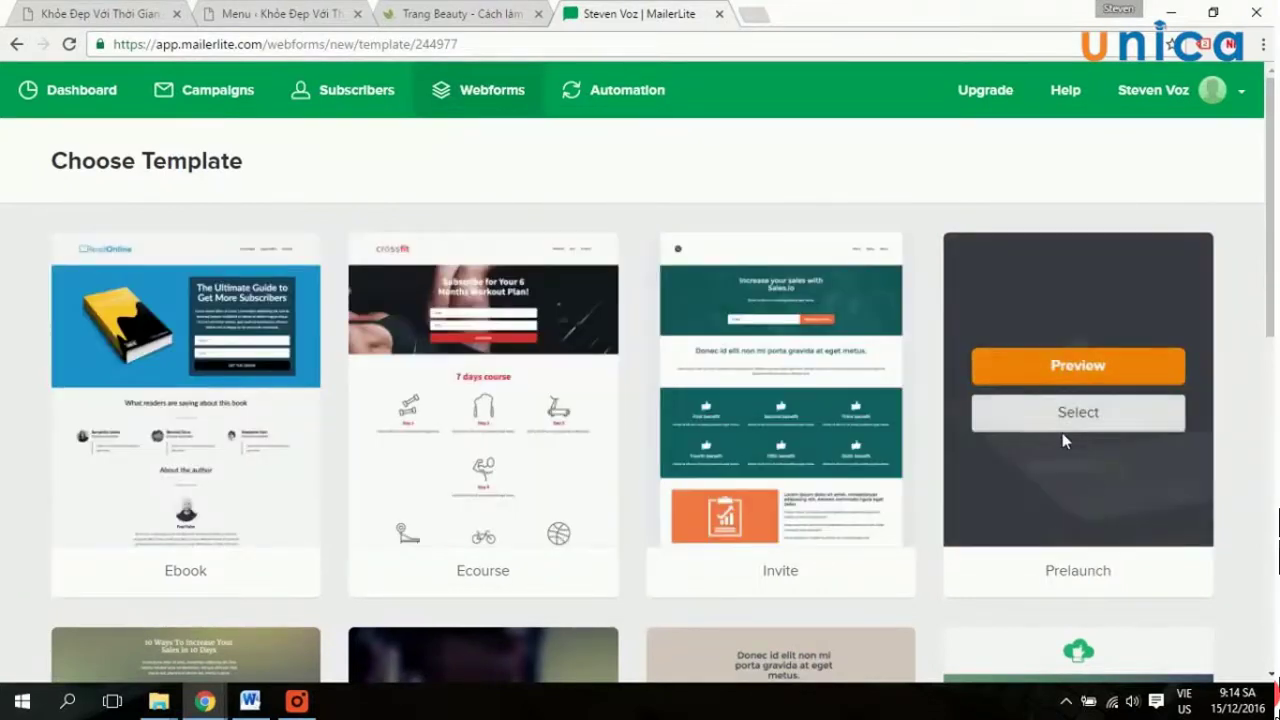
scroll(1074, 434, "down", 2)
mouse_move(1141, 503)
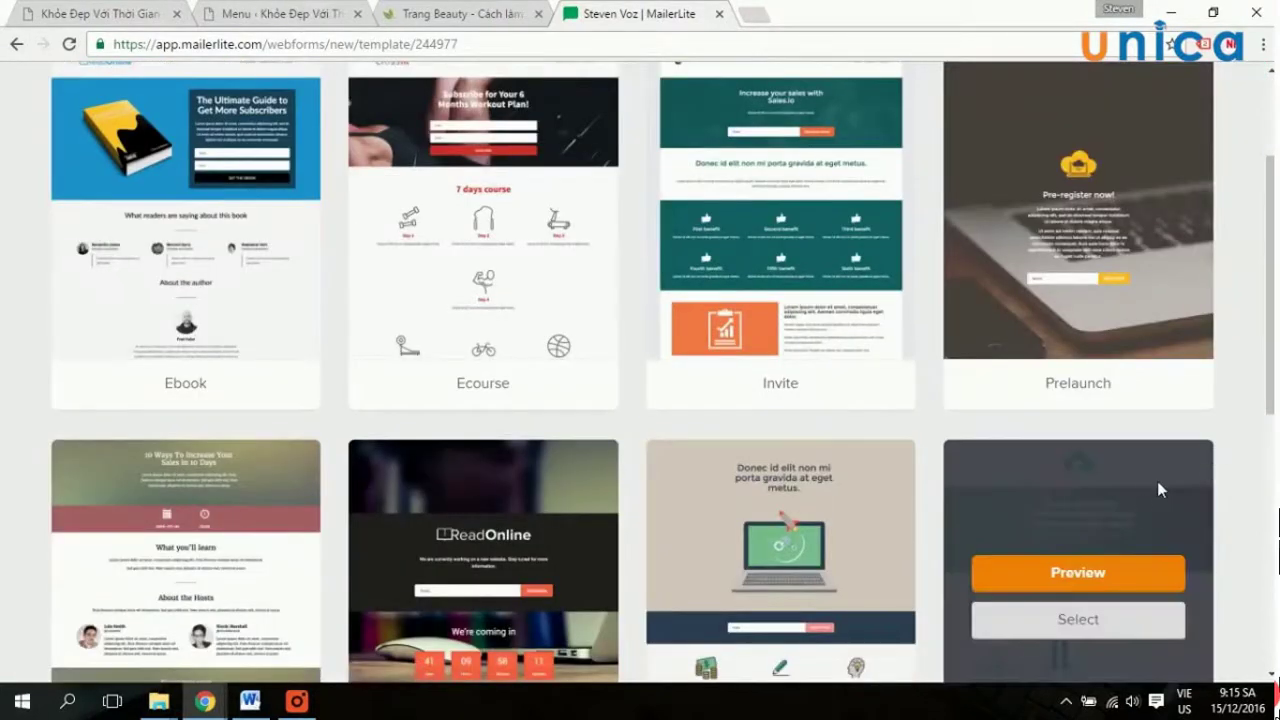
scroll(1149, 475, "down", 3)
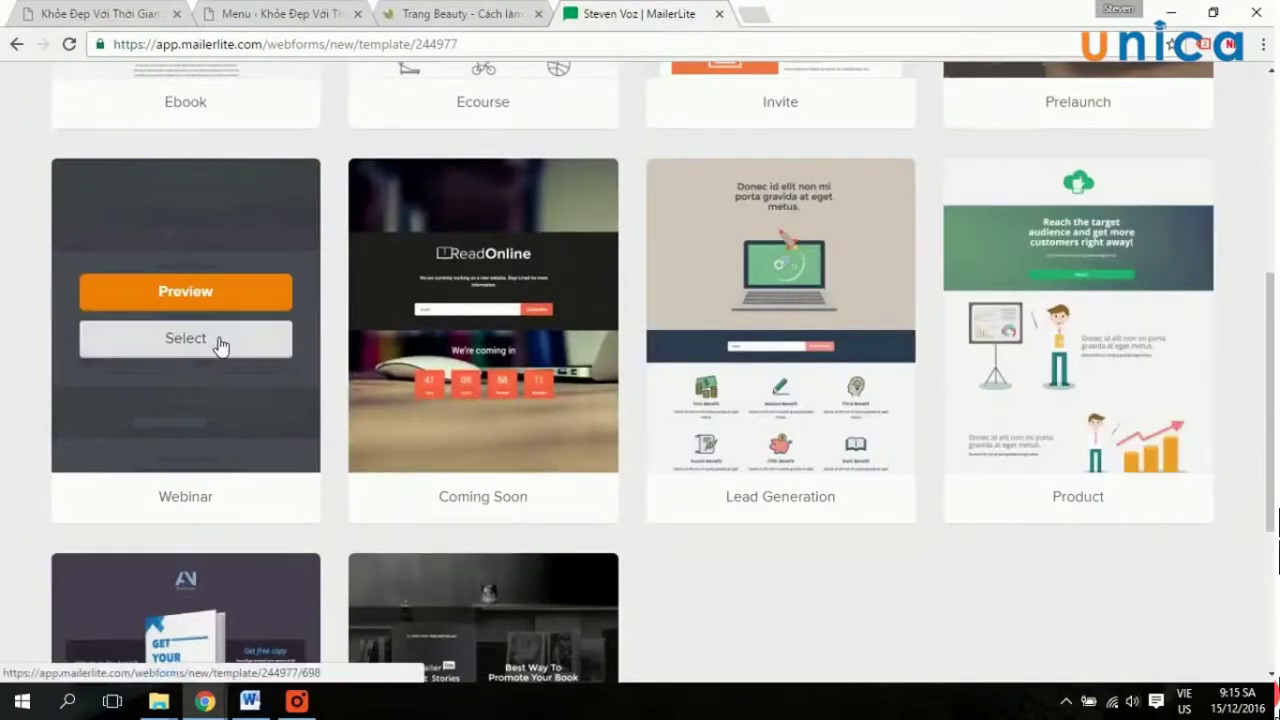
scroll(988, 489, "down", 3)
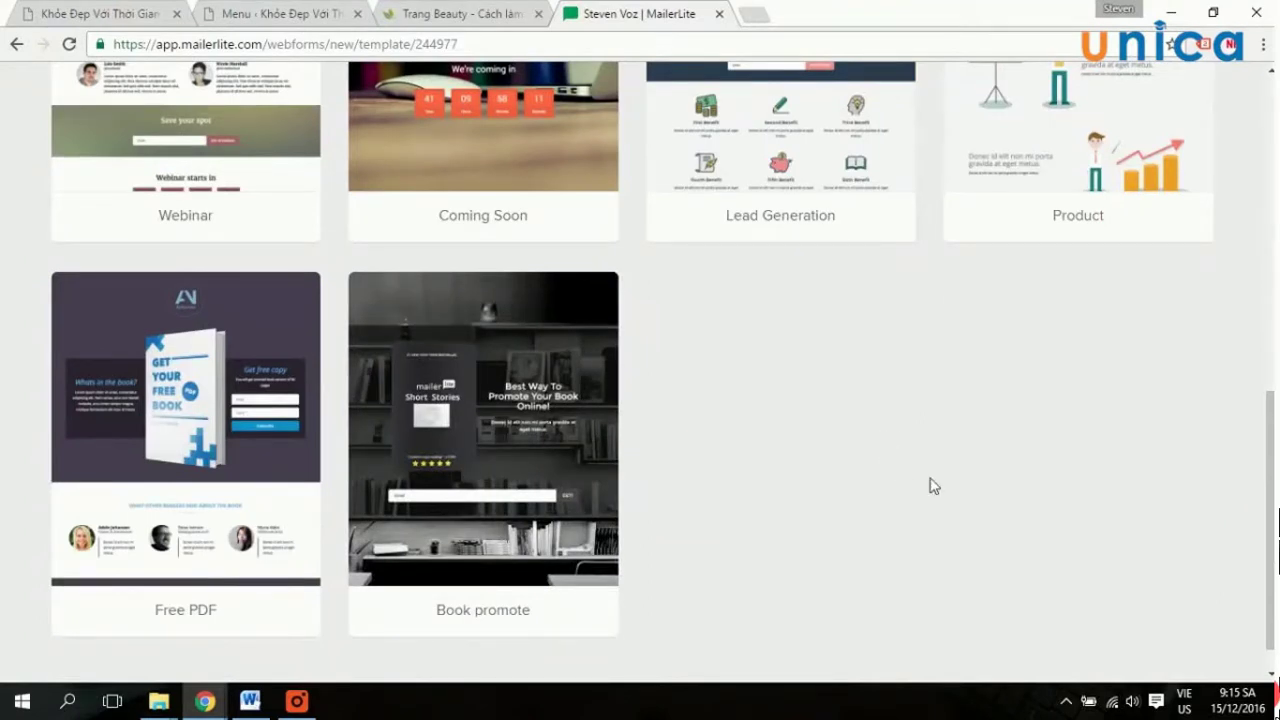
scroll(930, 480, "up", 9)
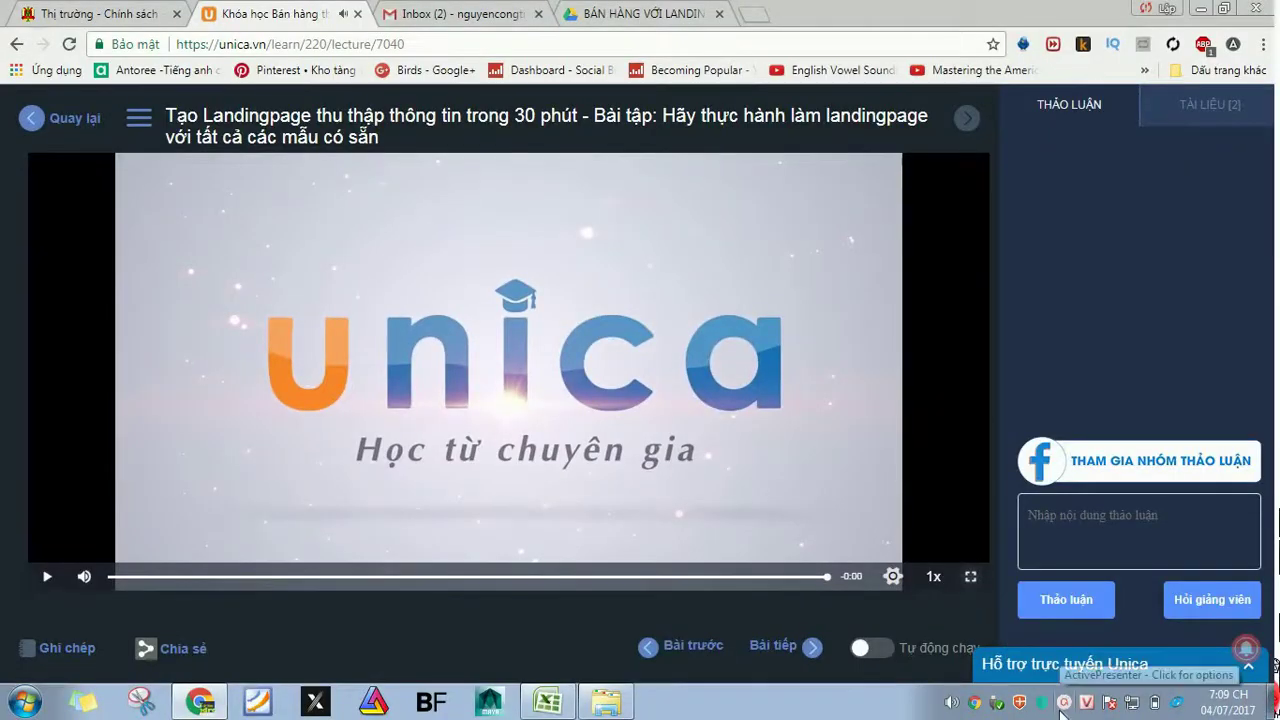
left_click(1064, 706)
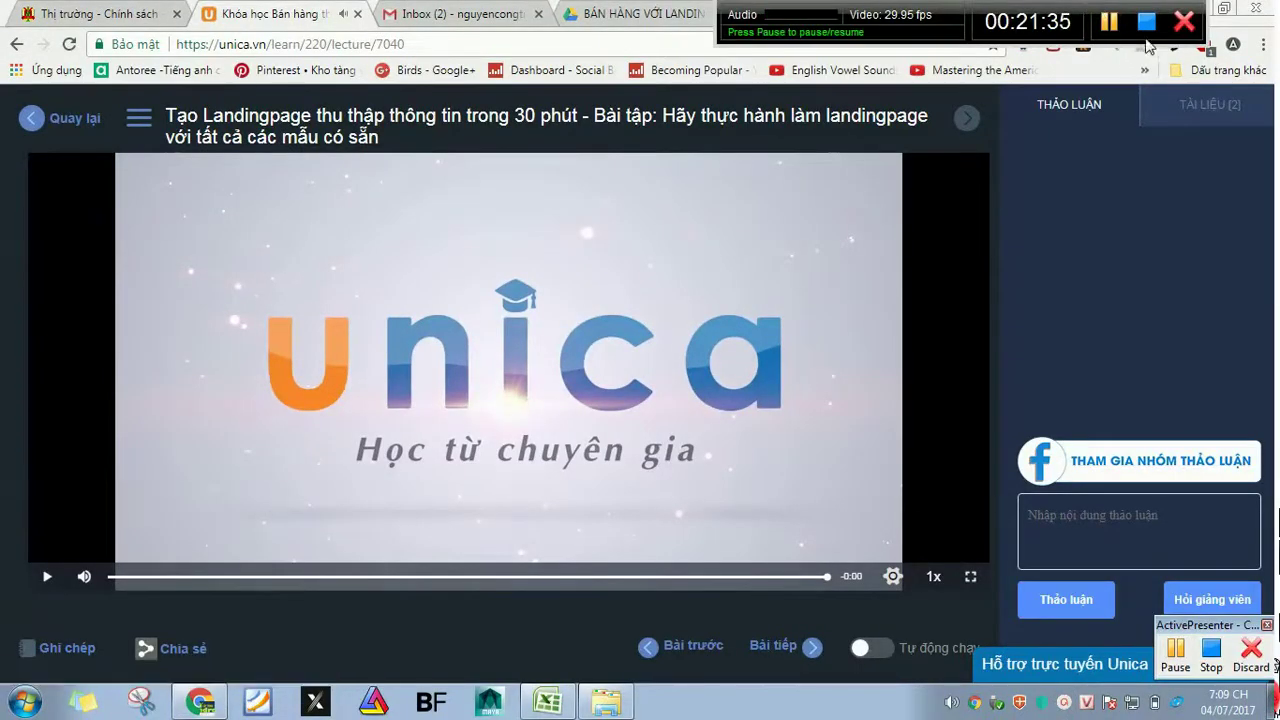